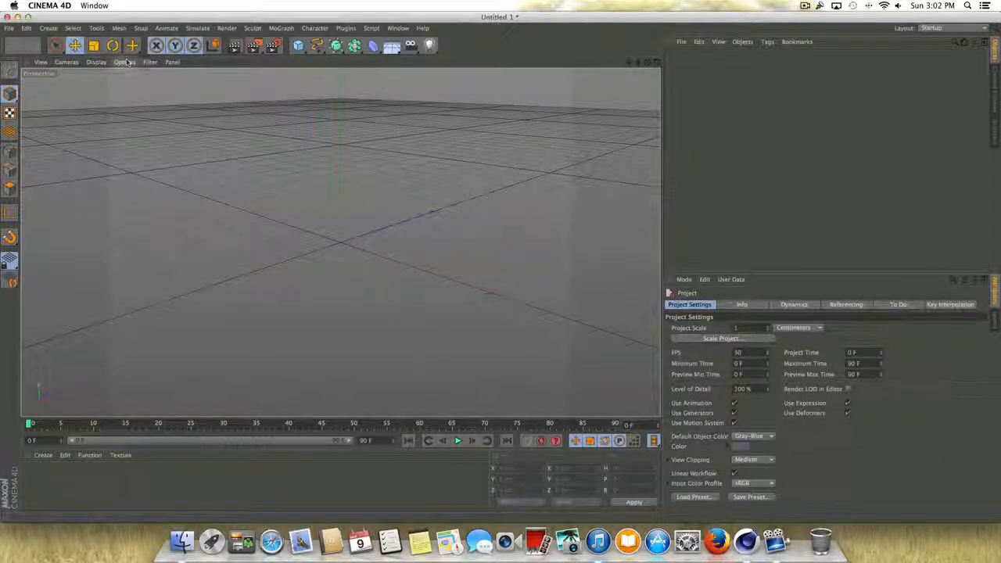
- Hide the grid in the perspective viewport and adjust the viewing angle slightly
{"action": "left_click", "coordinate": [150, 62]}
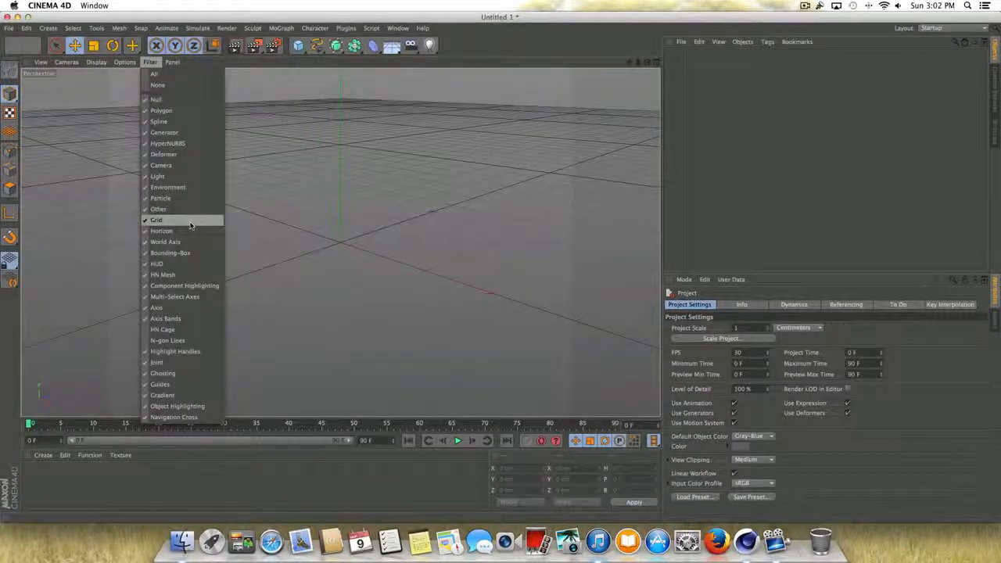
{"action": "left_click", "coordinate": [195, 221]}
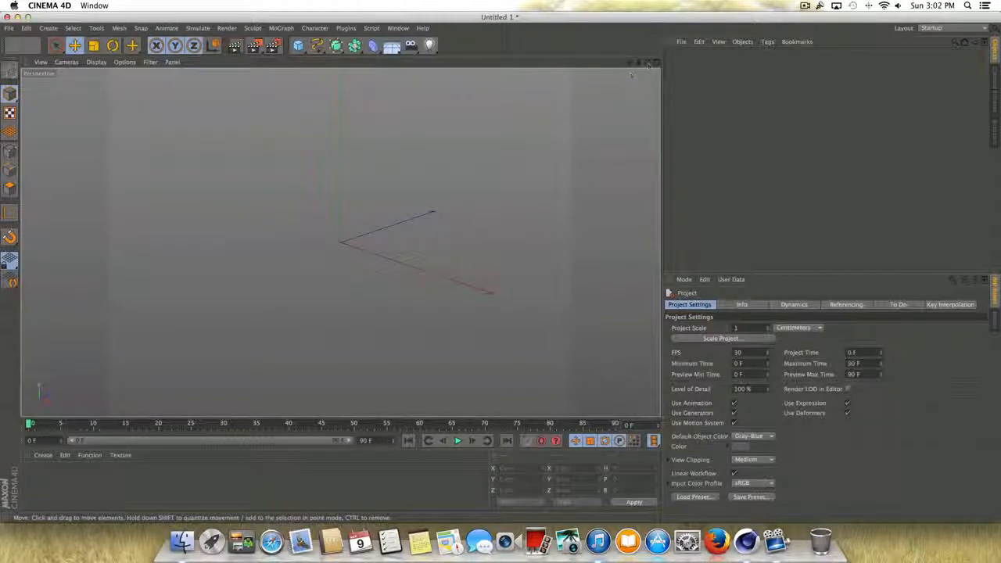
{"action": "mouse_move", "coordinate": [648, 64]}
{"action": "left_mouse_down"}
{"action": "mouse_move", "coordinate": [625, 63]}
{"action": "mouse_move", "coordinate": [642, 63]}
{"action": "left_mouse_up"}
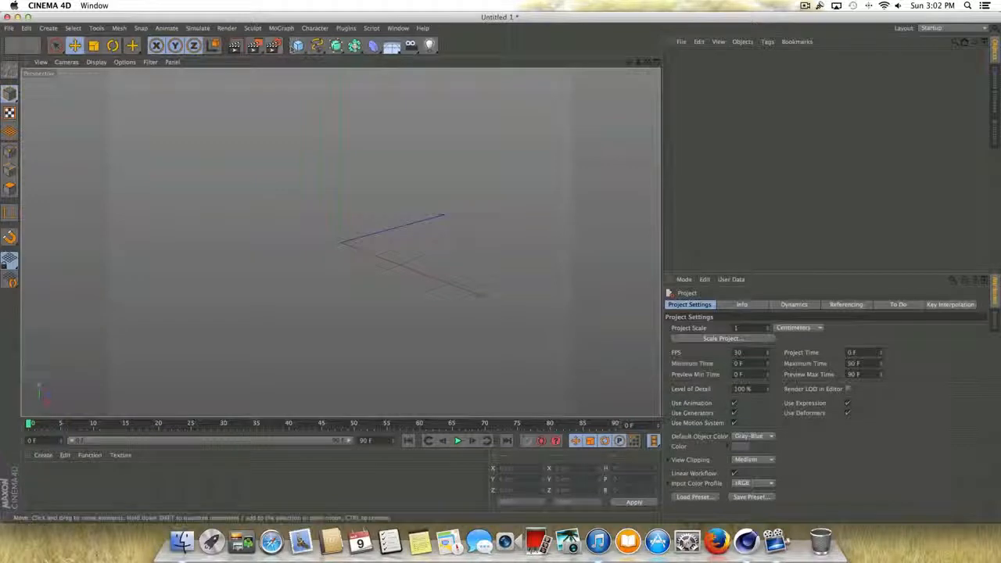
- Add a sphere primitive and make it a Hemisphere type with 100 segments
{"action": "left_click", "coordinate": [296, 45]}
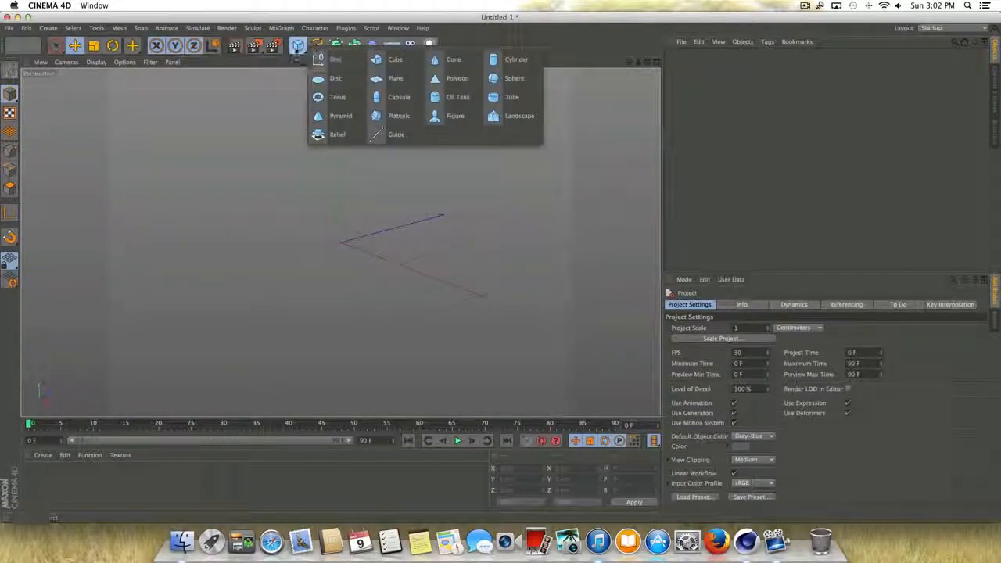
{"action": "left_click", "coordinate": [514, 79]}
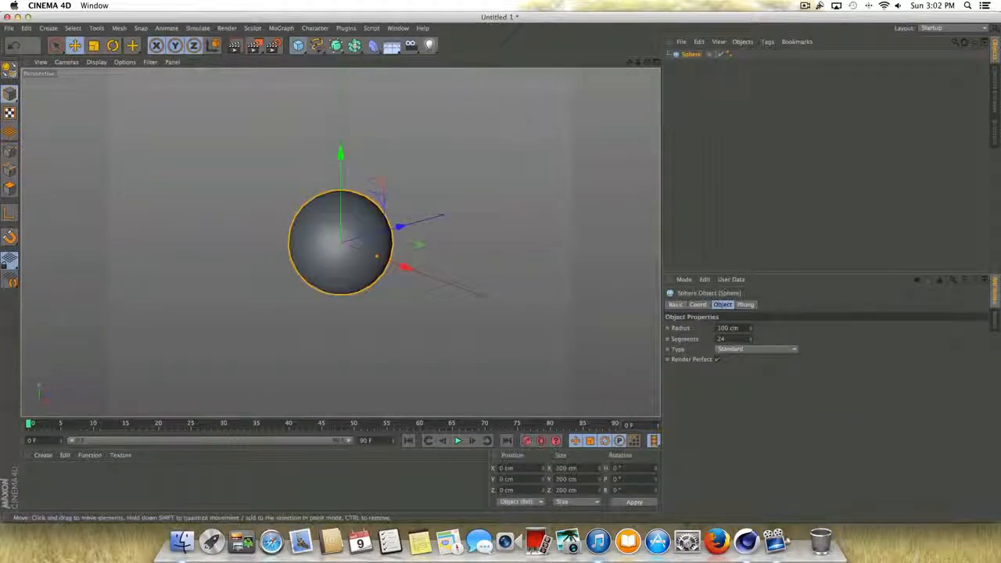
{"action": "left_click", "coordinate": [738, 351]}
{"action": "left_click", "coordinate": [735, 414]}
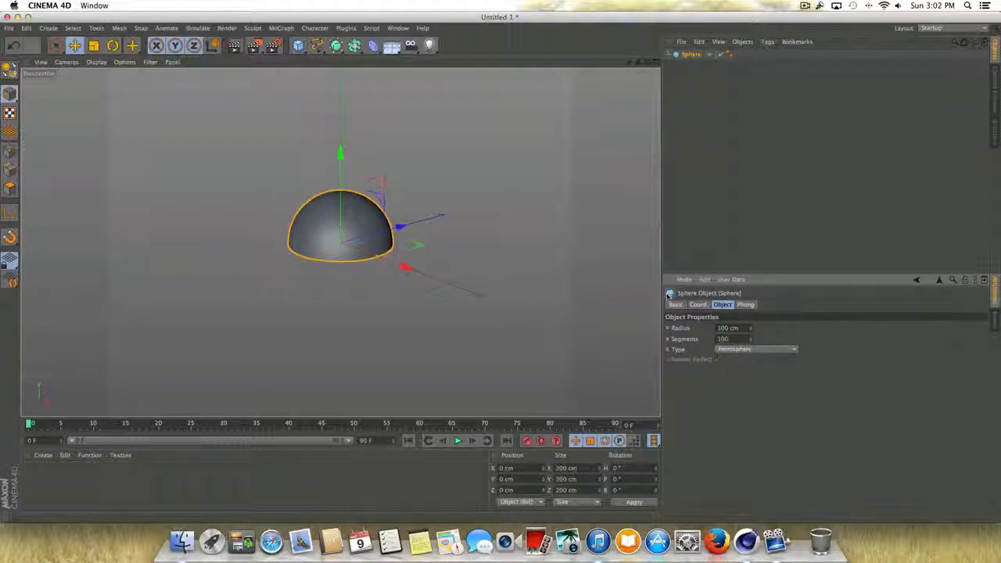
{"action": "scroll", "coordinate": [331, 222], "scroll_direction": "up", "scroll_amount": 3}
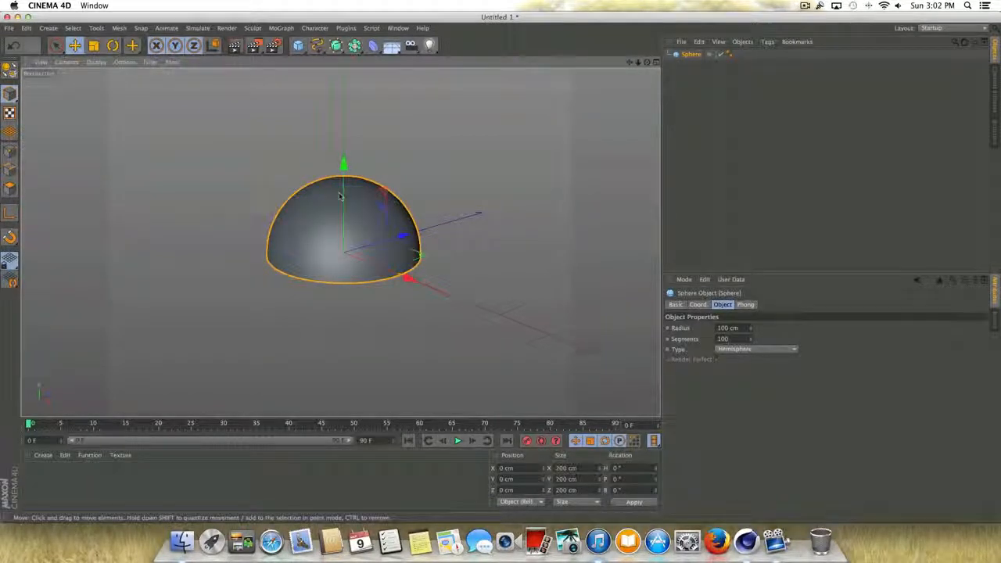
- Set the viewport display to Gouraud Shading (Lines) to show the hemisphere's mesh
{"action": "left_click", "coordinate": [96, 62]}
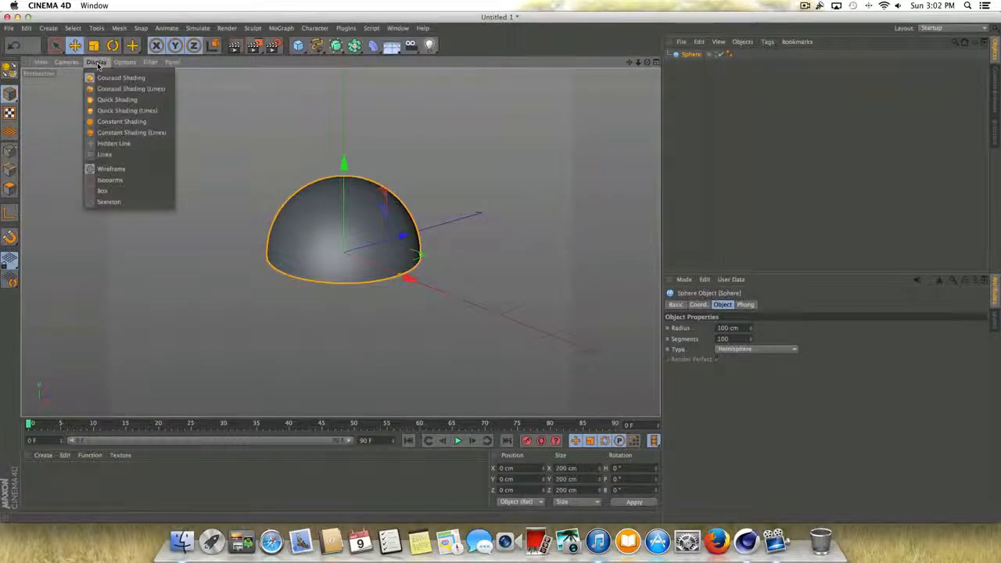
{"action": "left_click", "coordinate": [164, 90]}
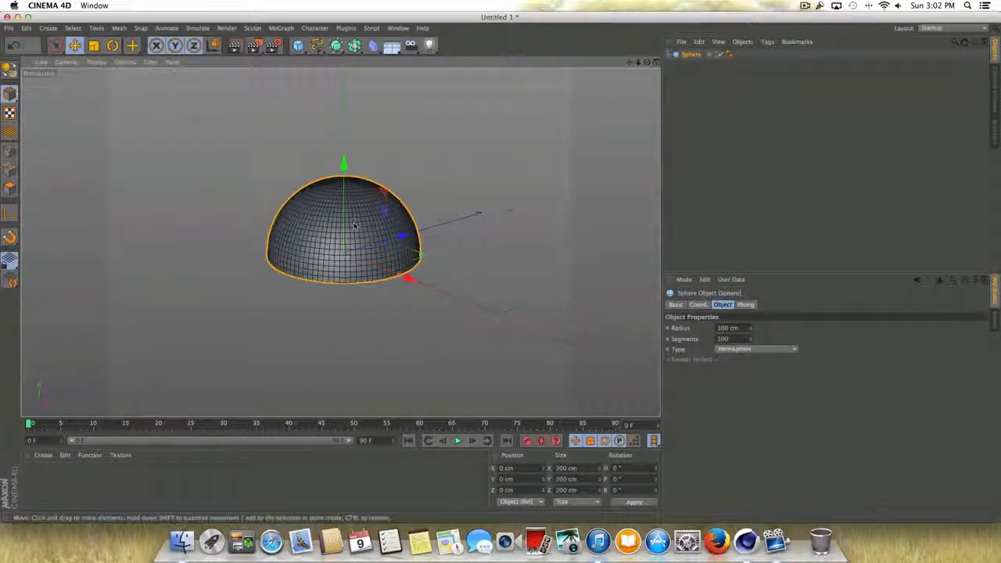
{"action": "scroll", "coordinate": [354, 226], "scroll_direction": "up", "scroll_amount": 3}
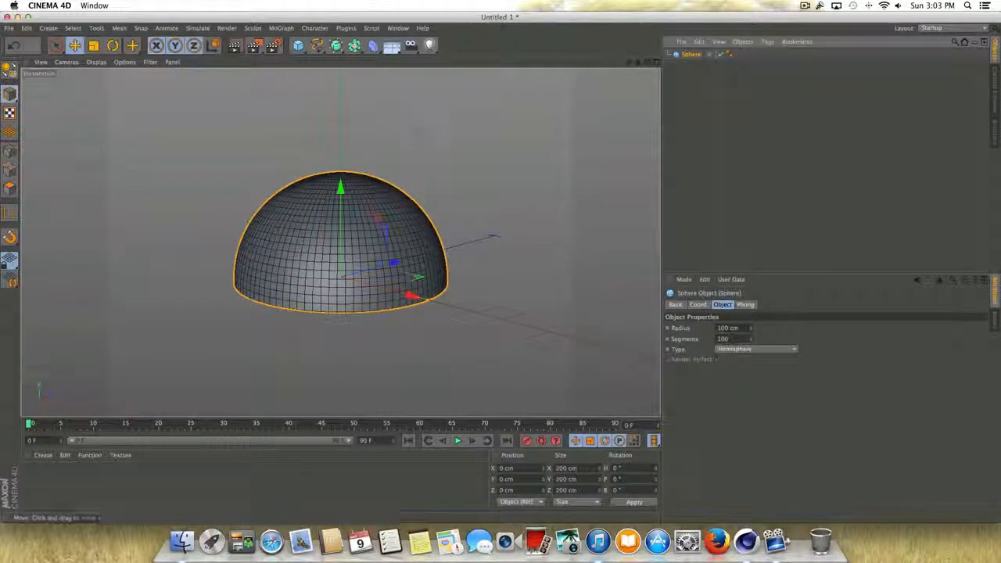
- Create a MoGraph Cloner and make the hemisphere its child
{"action": "left_click", "coordinate": [286, 29]}
{"action": "left_click", "coordinate": [288, 109]}
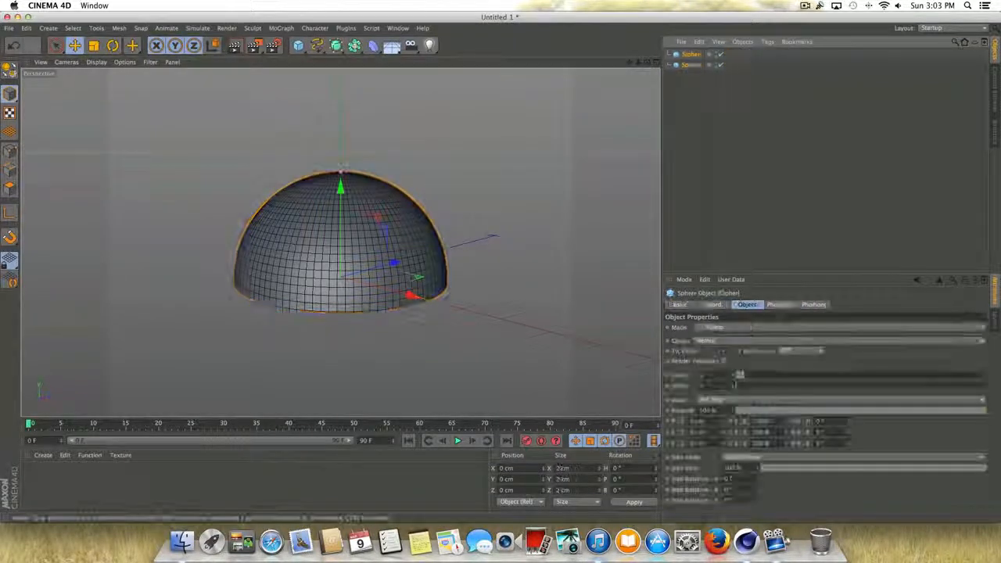
{"action": "left_click_drag", "start_coordinate": [691, 66], "coordinate": [690, 58]}
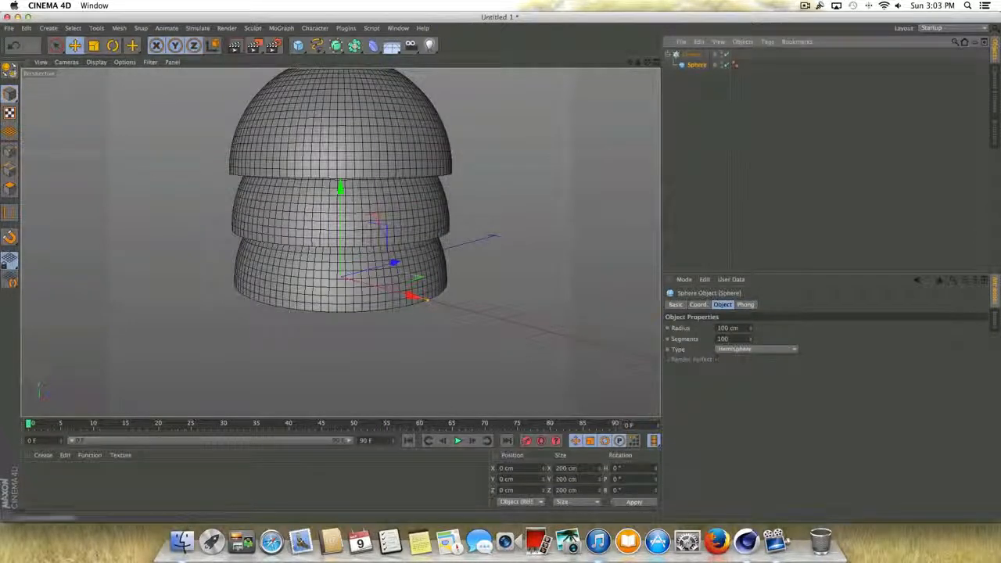
- Set the Cloner's count to 20 and its Y position offset per step to 0 cm
{"action": "left_click", "coordinate": [690, 54]}
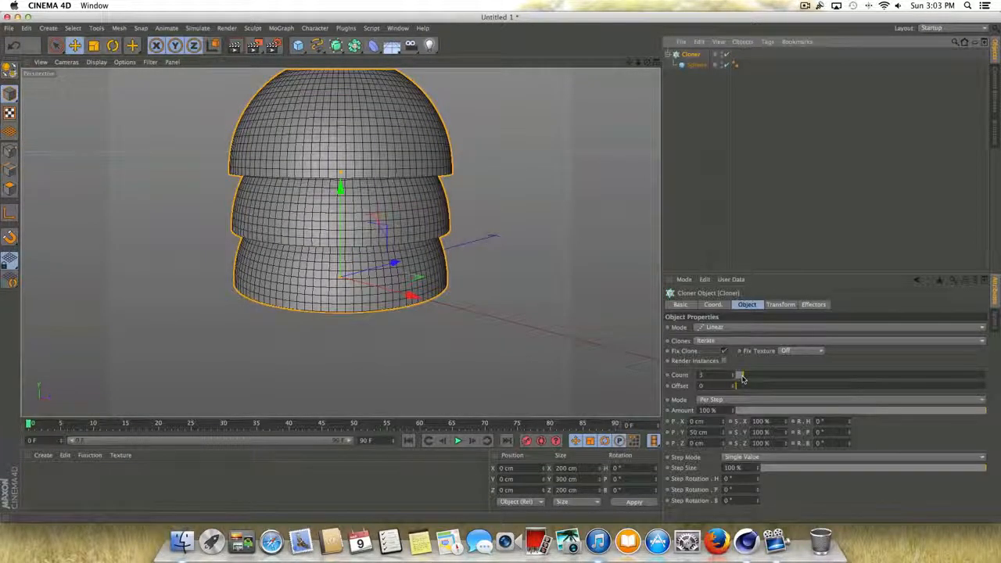
{"action": "left_click_drag", "start_coordinate": [743, 379], "coordinate": [785, 377]}
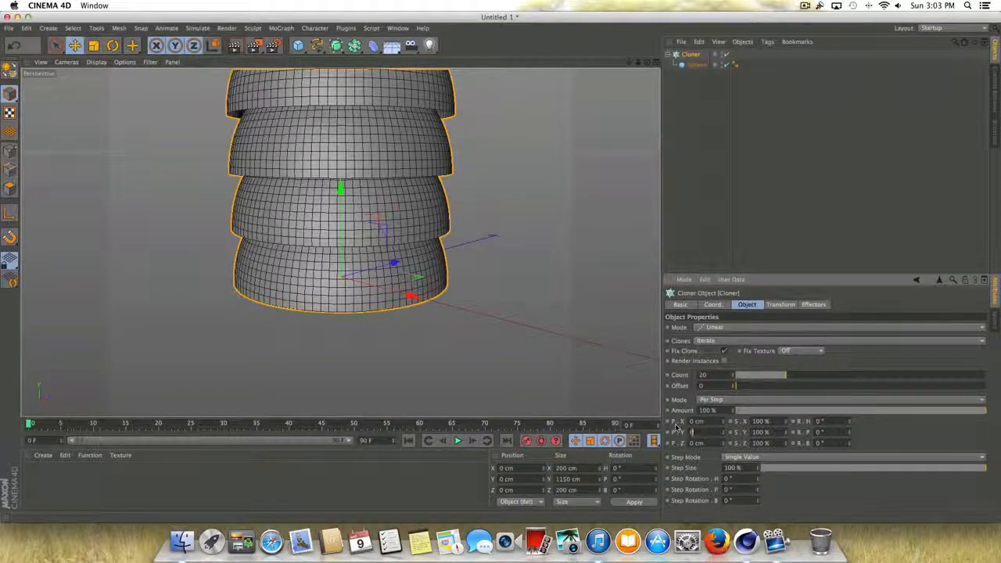
{"action": "type", "text": "0"}
{"action": "key", "text": "Return"}
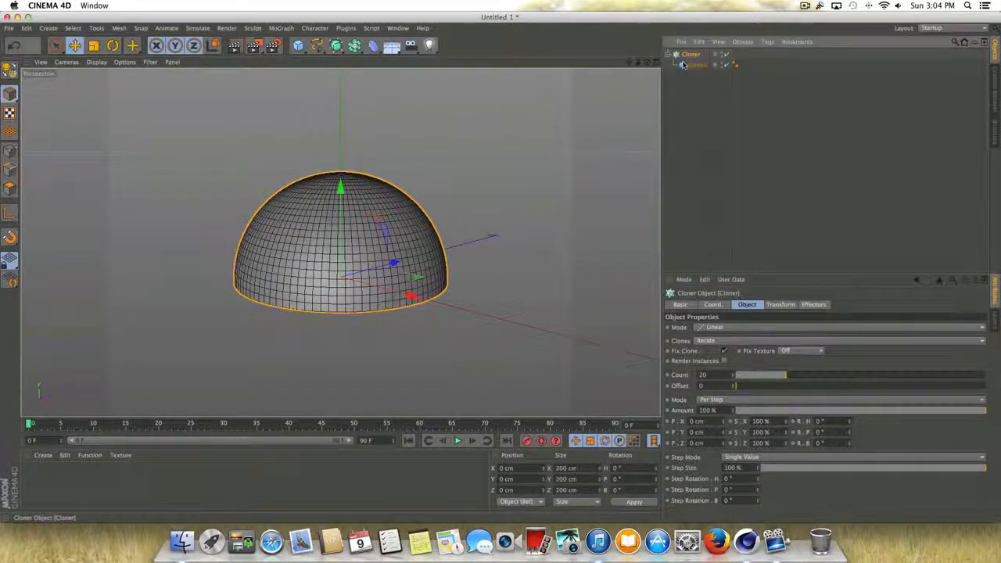
- Add a Step effector to the Cloner and set its uniform scale to 0.25
{"action": "left_click", "coordinate": [281, 28]}
{"action": "mouse_move", "coordinate": [308, 44]}
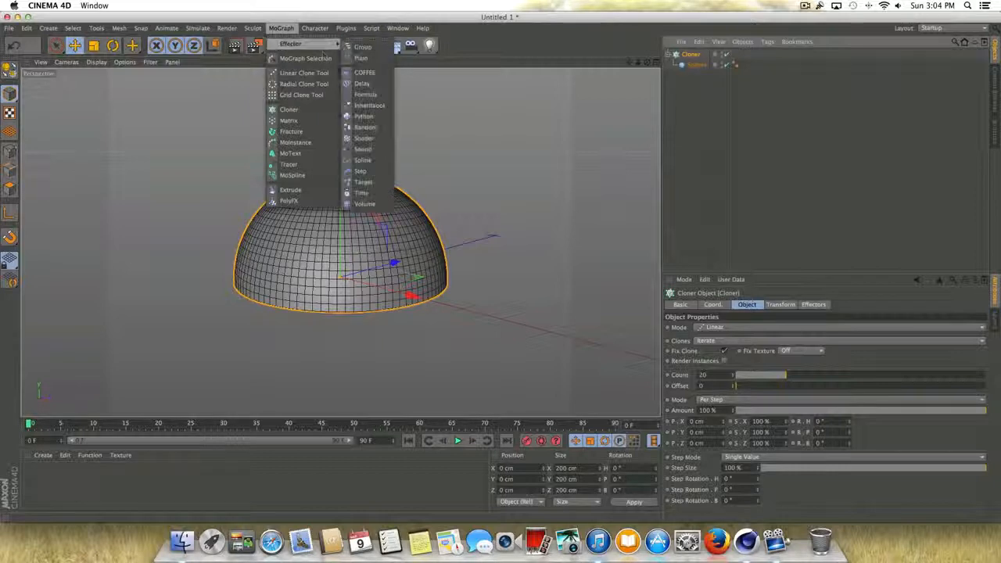
{"action": "left_click", "coordinate": [360, 171]}
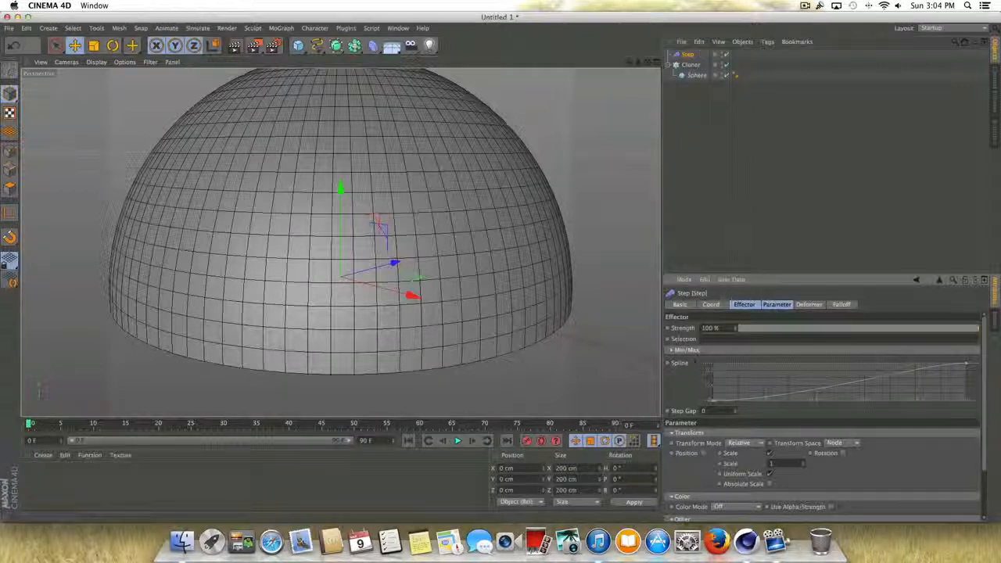
{"action": "left_click", "coordinate": [772, 305]}
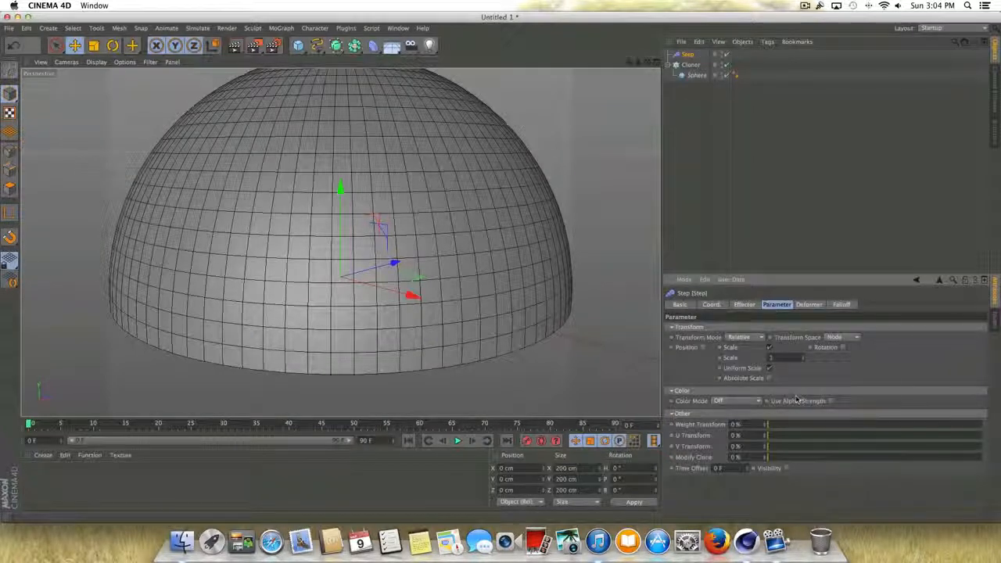
{"action": "left_click_drag", "start_coordinate": [778, 357], "coordinate": [710, 353]}
{"action": "type", "text": "0.25"}
{"action": "key", "text": "Return"}
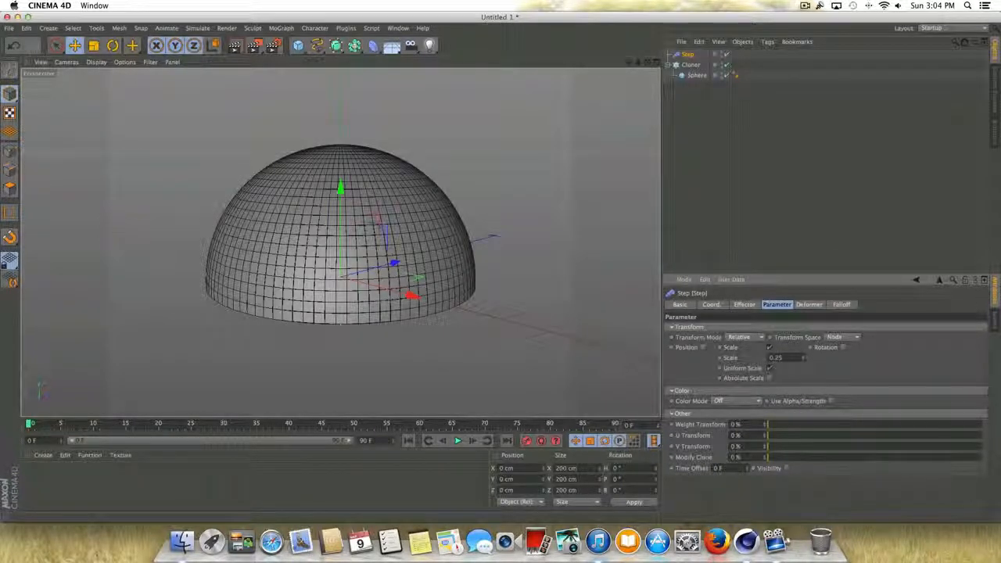
- Enable rotation on the Step effector, set its pitch rotation (R.P) to 219°, and render the view as a preview
{"action": "left_click", "coordinate": [844, 346]}
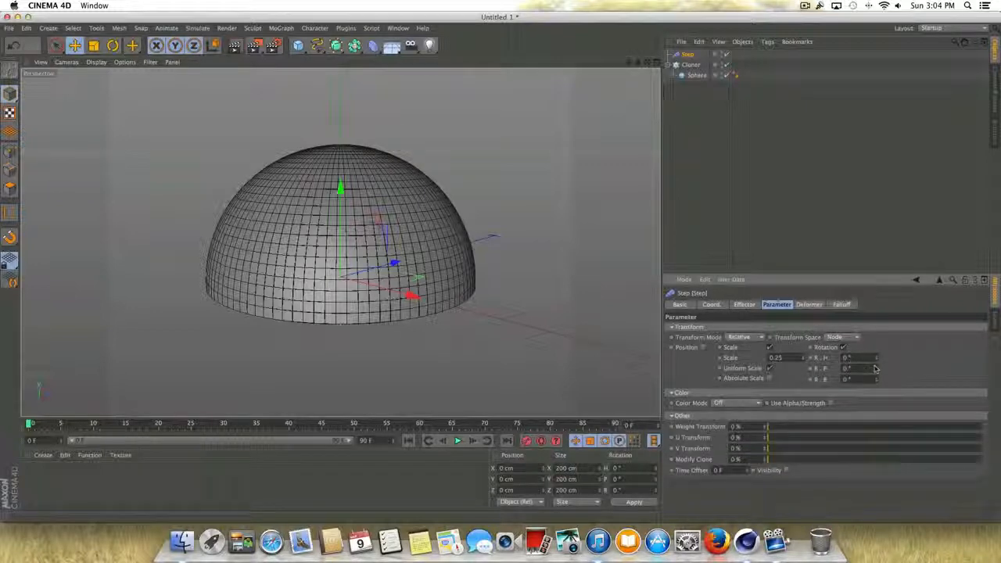
{"action": "left_click_drag", "start_coordinate": [874, 369], "coordinate": [876, 370]}
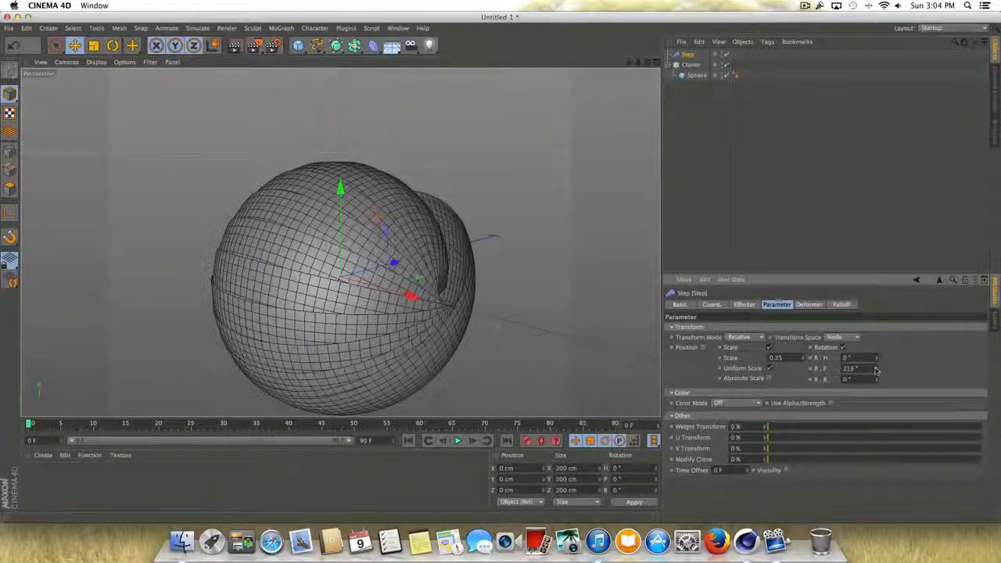
{"action": "key", "text": "ctrl+r"}
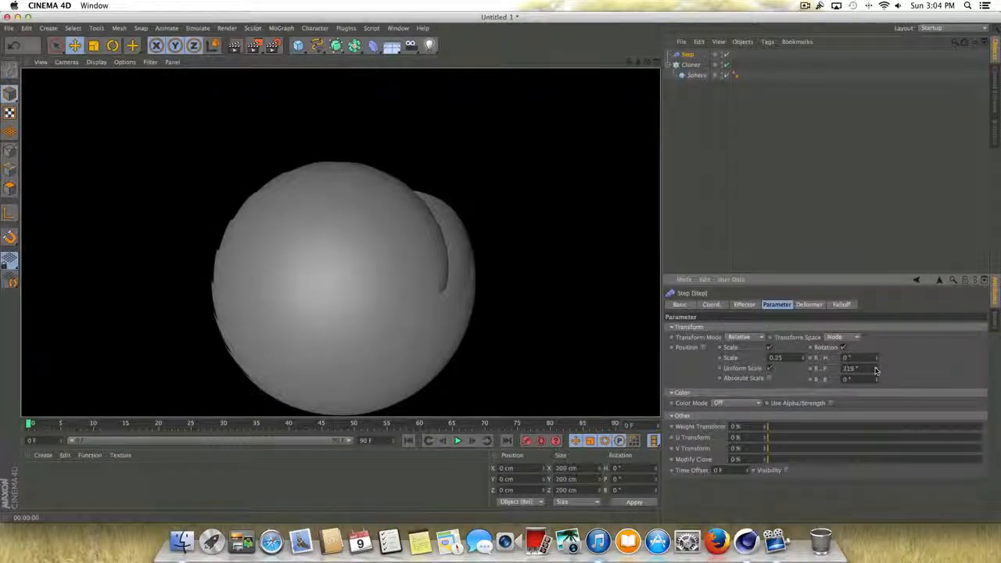
- Add the Ambient Occlusion effect to the render settings and render the reframed view
{"action": "left_click", "coordinate": [273, 45]}
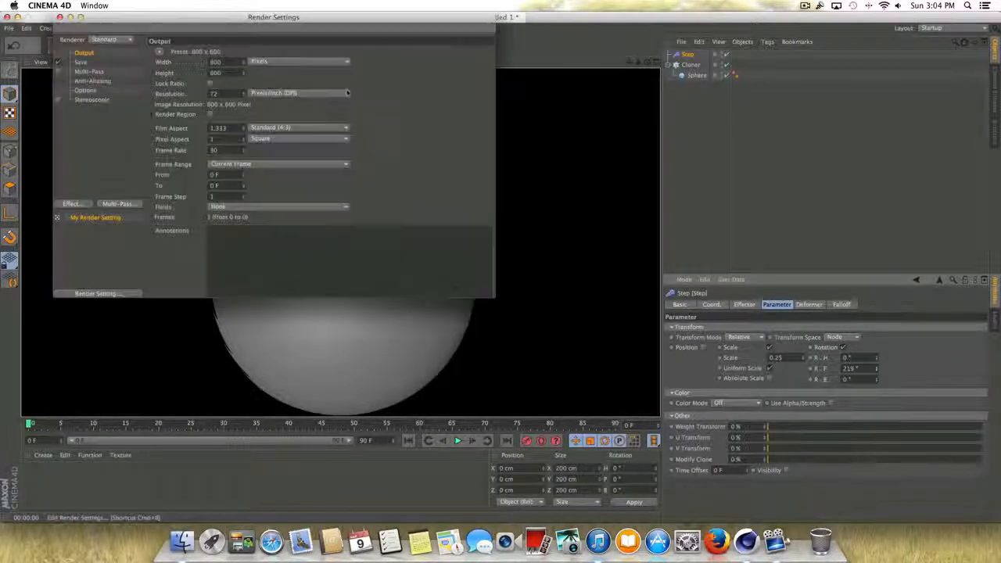
{"action": "left_click", "coordinate": [72, 204]}
{"action": "left_click", "coordinate": [105, 270]}
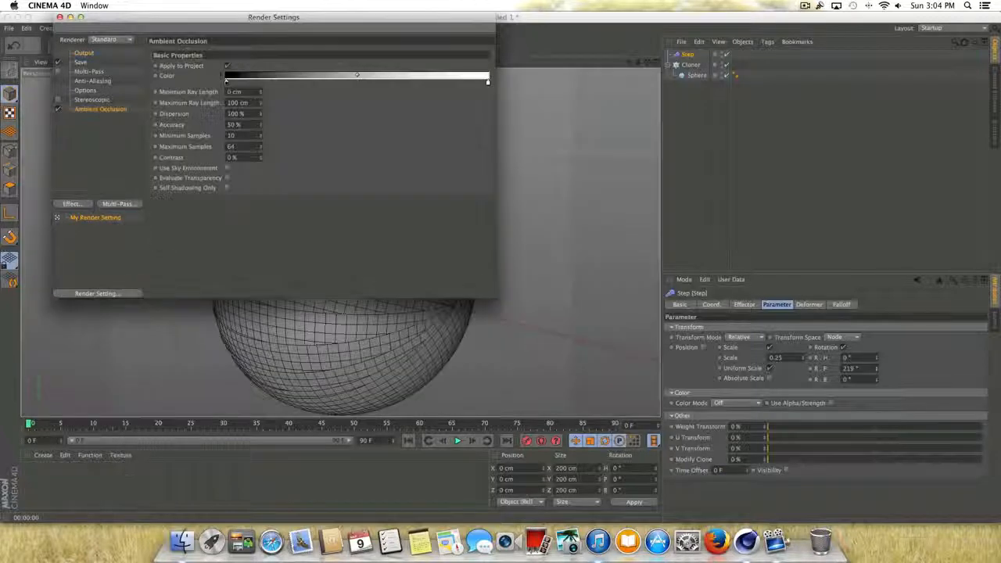
{"action": "left_click", "coordinate": [60, 18]}
{"action": "left_click_drag", "start_coordinate": [628, 64], "coordinate": [631, 34]}
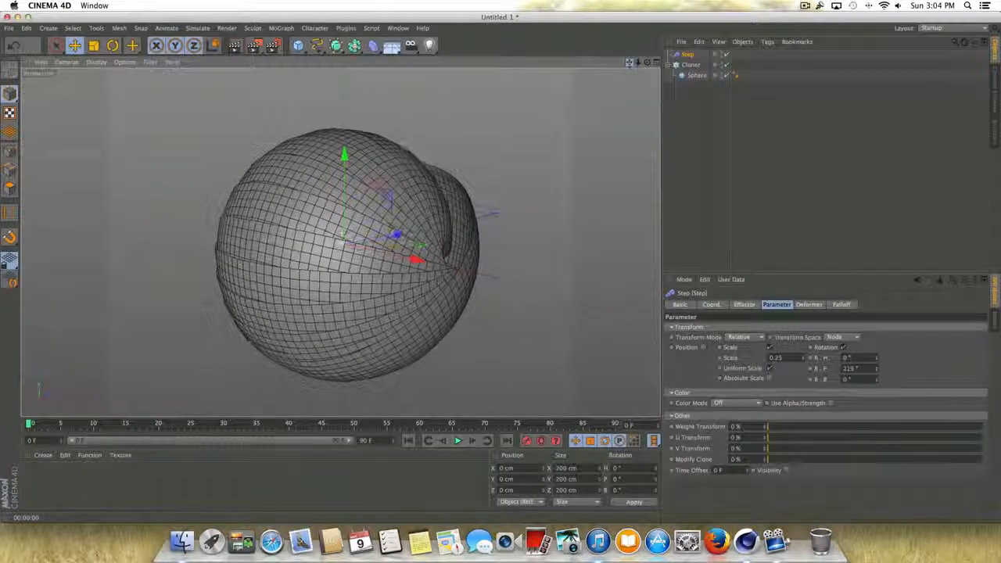
{"action": "key", "text": "super+r"}
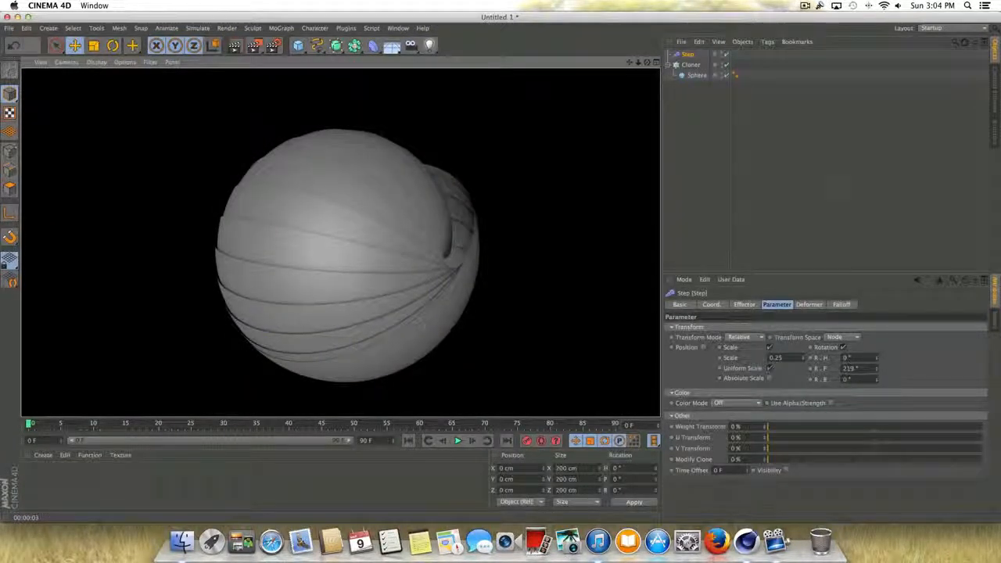
- Reset the Step effector's pitch rotation (R.P) to 0°
{"action": "left_click_drag", "start_coordinate": [863, 368], "coordinate": [842, 368]}
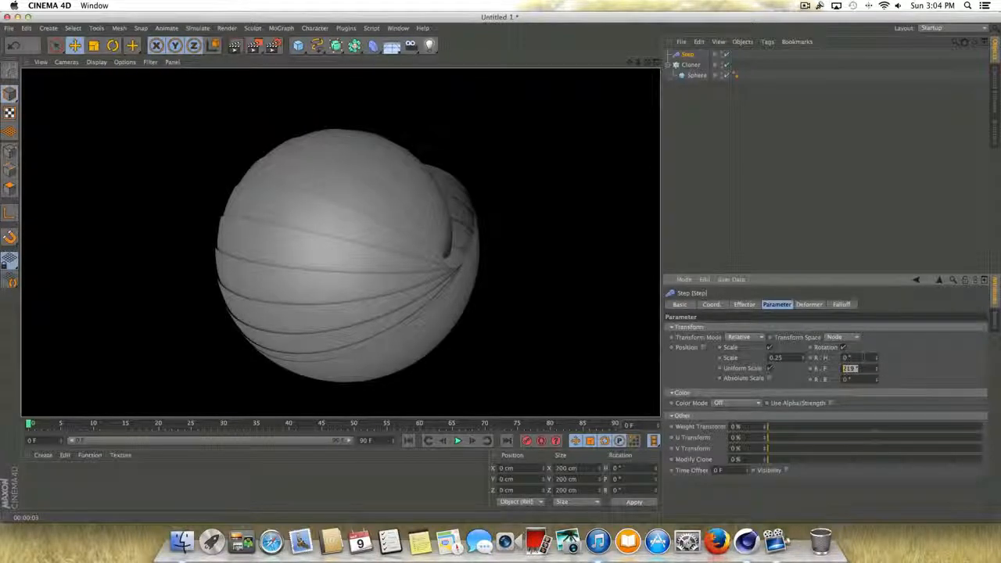
{"action": "type", "text": "0"}
{"action": "key", "text": "Return"}
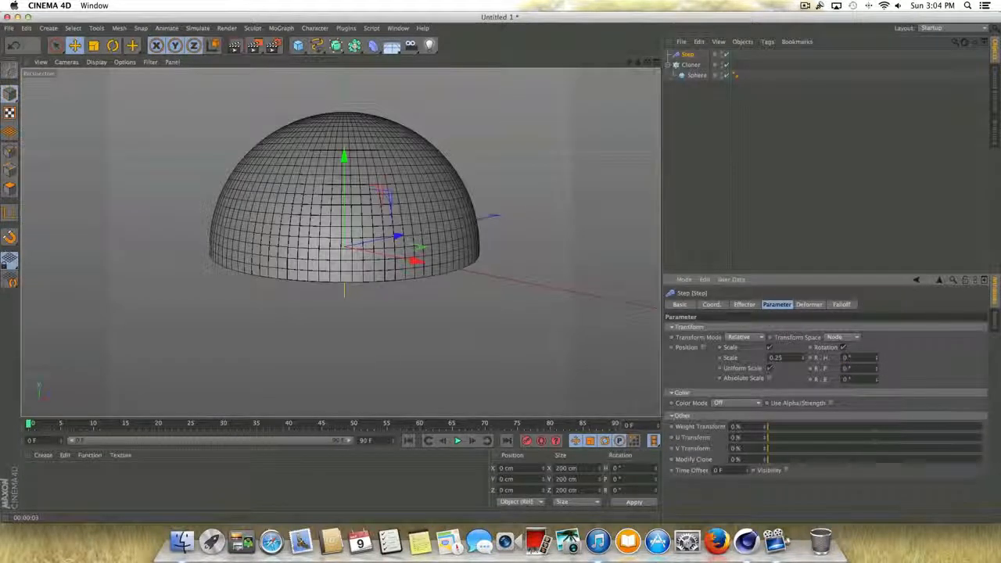
- Set the animation's end to frame 500 and extend the preview range over the whole timeline
{"action": "double_click", "coordinate": [365, 440]}
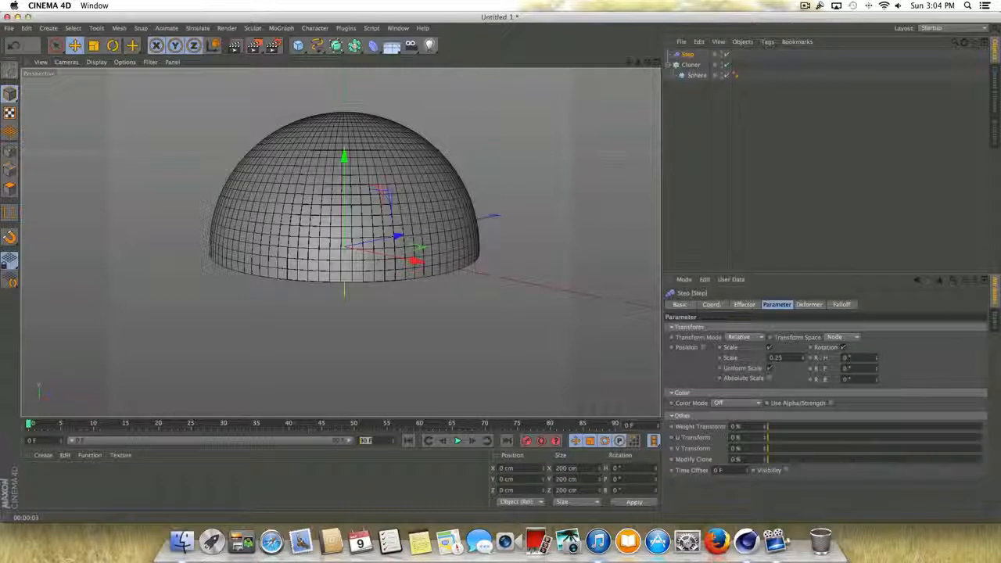
{"action": "type", "text": "500"}
{"action": "key", "text": "Return"}
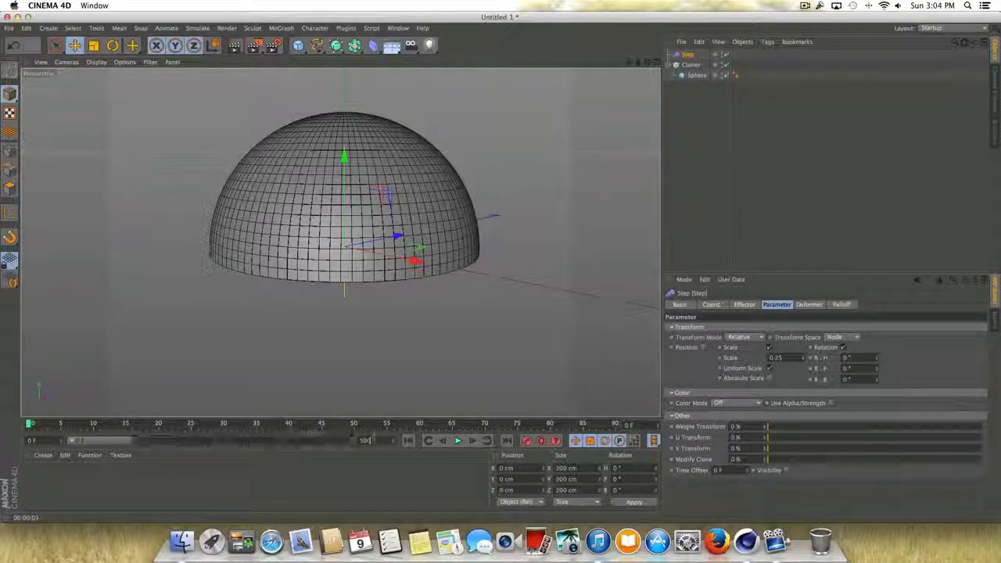
{"action": "left_click_drag", "start_coordinate": [127, 442], "coordinate": [358, 428]}
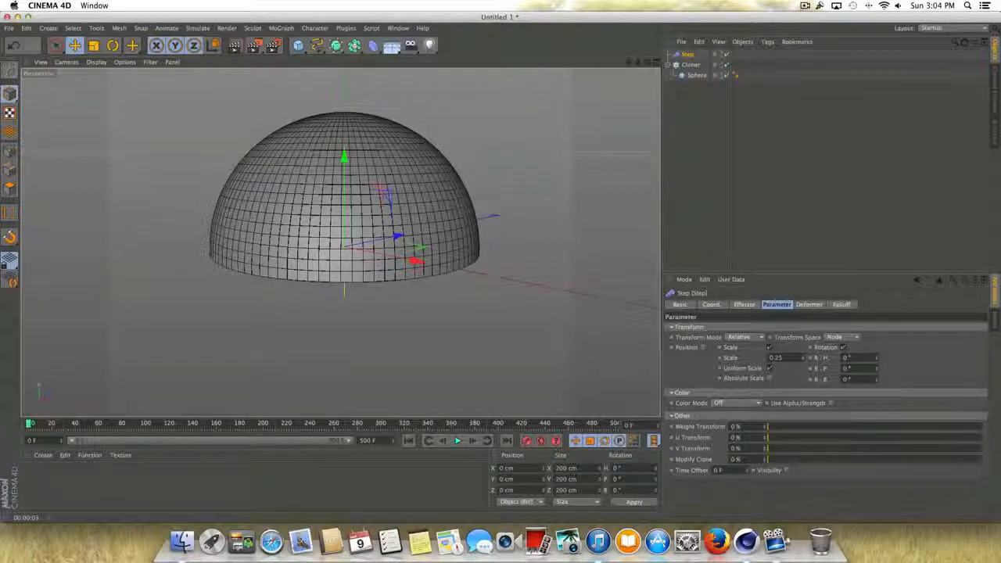
- Keyframe the Step effector's pitch rotation (R.P) at 0° on frame 0 and at 328° on frame 100
{"action": "left_click", "coordinate": [809, 370], "text": "ctrl"}
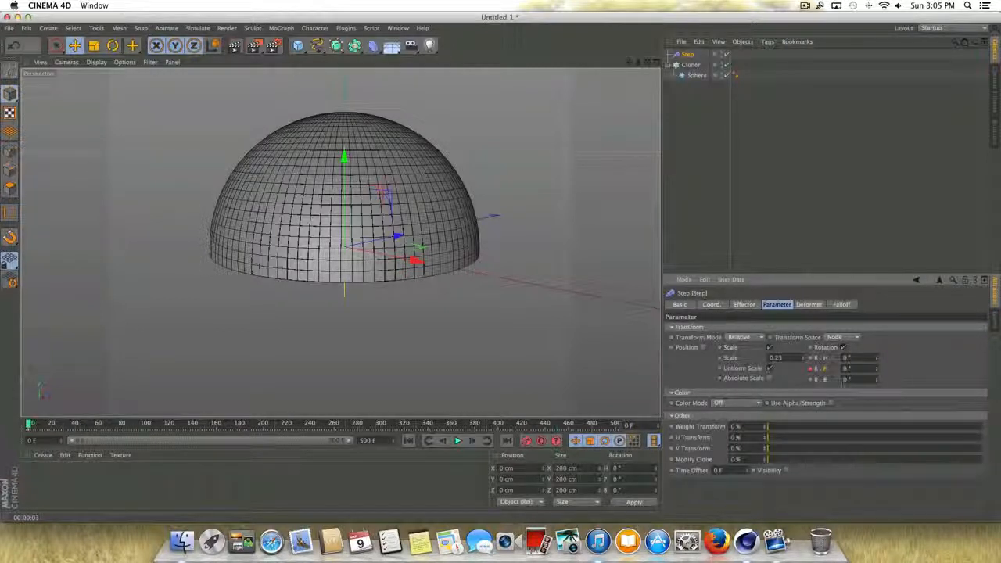
{"action": "left_click", "coordinate": [146, 423]}
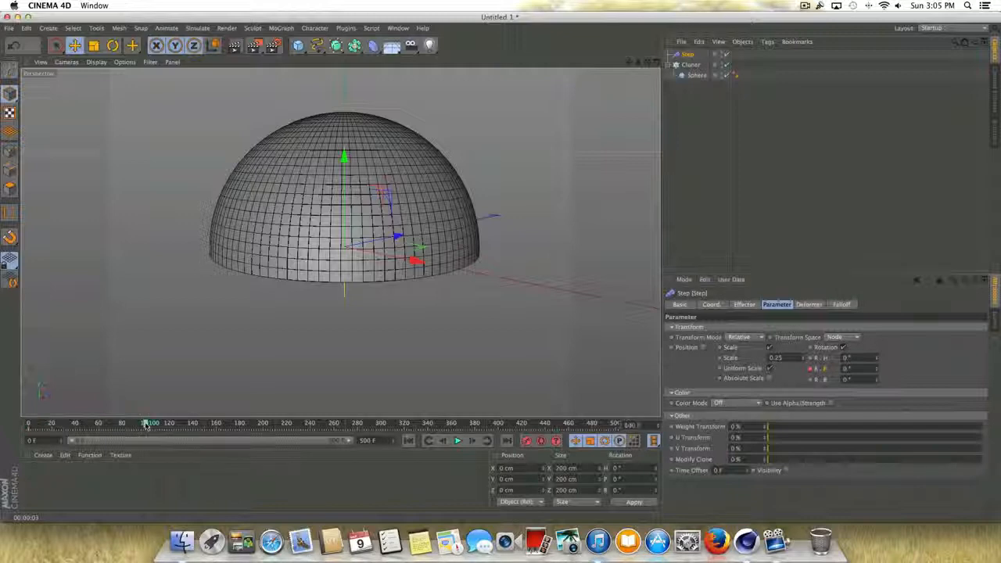
{"action": "left_click_drag", "start_coordinate": [877, 372], "coordinate": [877, 372]}
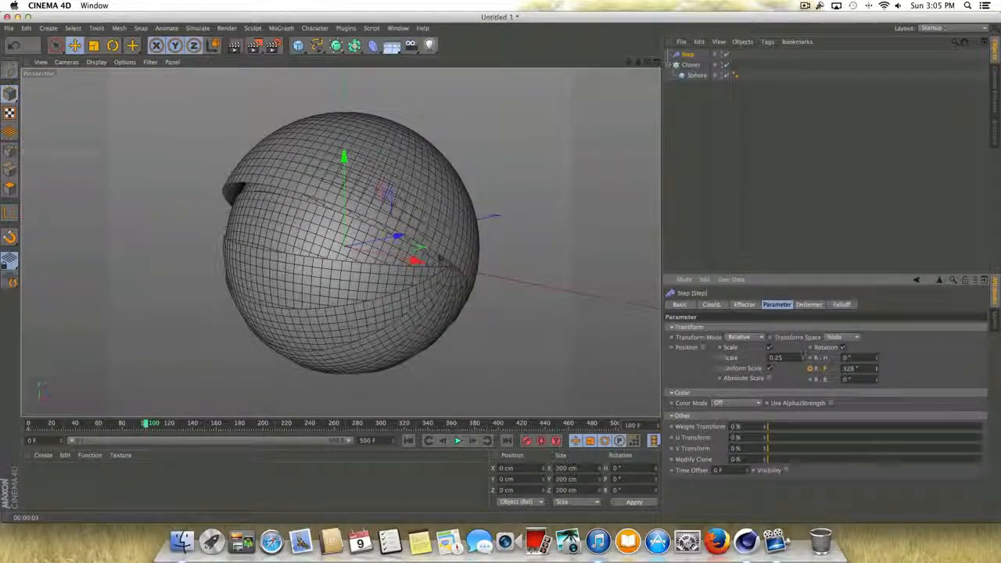
{"action": "left_click", "coordinate": [811, 369], "text": "ctrl"}
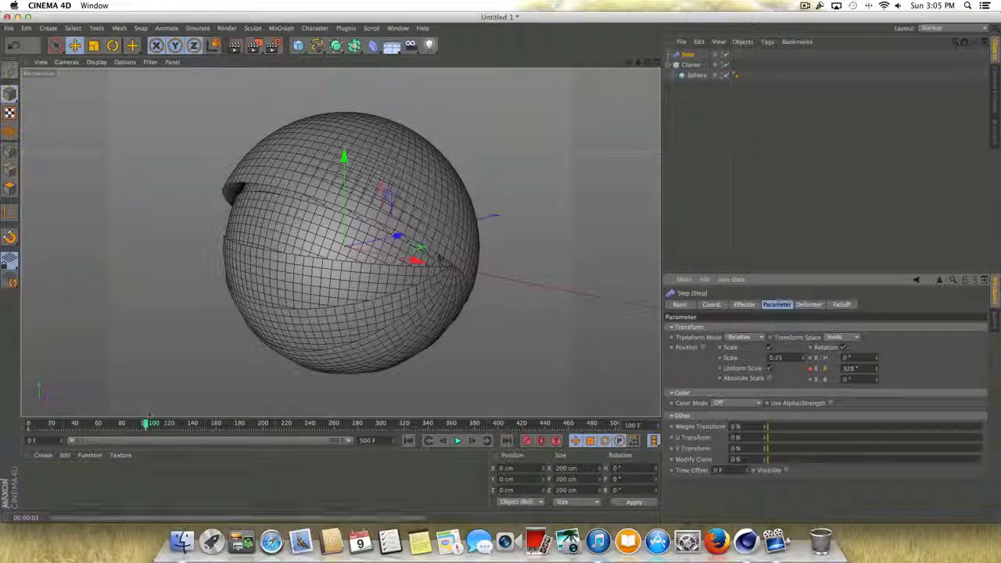
- Keyframe the Step effector's heading rotation (R.H) at 0° on frame 40 and at 416° on frame 120
{"action": "left_click_drag", "start_coordinate": [146, 423], "coordinate": [75, 423]}
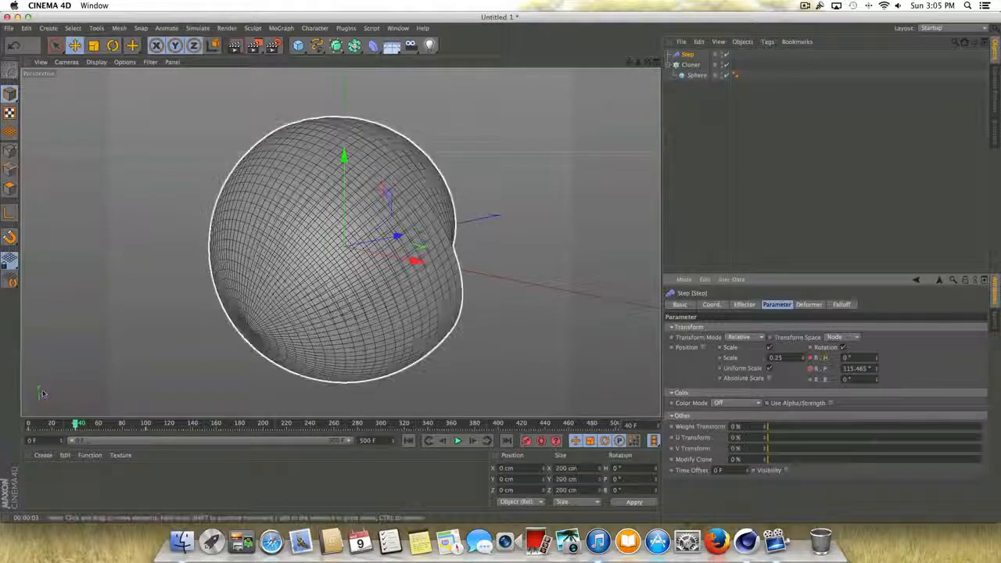
{"action": "left_click_drag", "start_coordinate": [75, 424], "coordinate": [170, 424]}
{"action": "left_click_drag", "start_coordinate": [877, 358], "coordinate": [876, 142]}
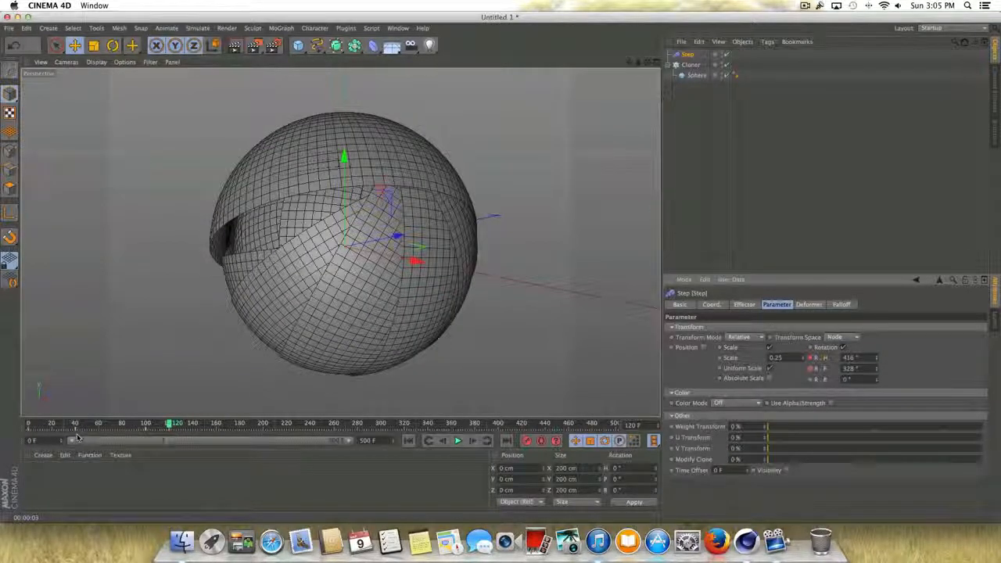
{"action": "left_click", "coordinate": [170, 423]}
- Keyframe the Step effector's bank rotation (R.B) at 0° on frame 60 and 391° on frame 140, and play the animation from the start
{"action": "left_click_drag", "start_coordinate": [170, 423], "coordinate": [100, 423]}
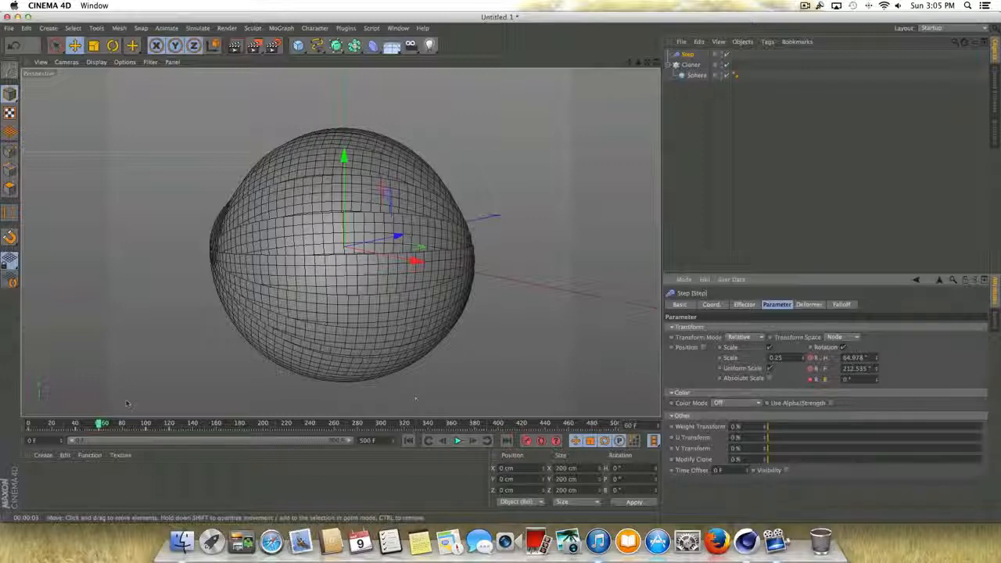
{"action": "left_click_drag", "start_coordinate": [98, 425], "coordinate": [194, 417]}
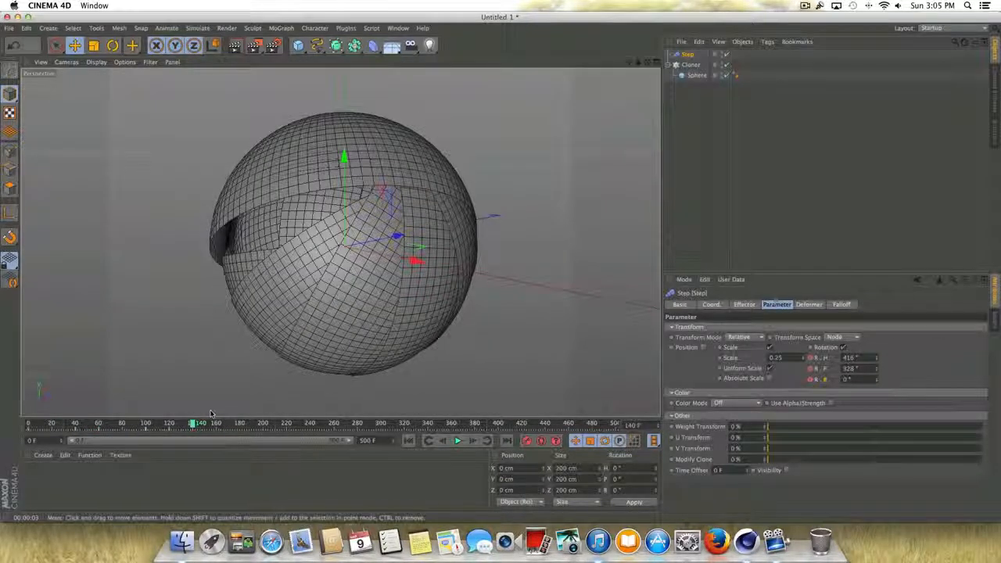
{"action": "left_click_drag", "start_coordinate": [877, 381], "coordinate": [877, 156]}
{"action": "left_click_drag", "start_coordinate": [876, 379], "coordinate": [876, 321]}
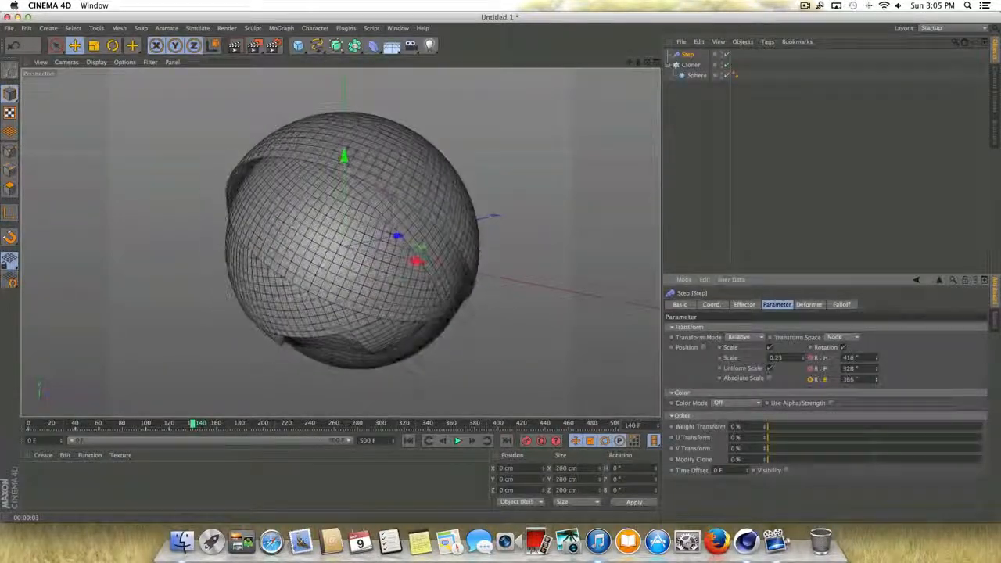
{"action": "left_click", "coordinate": [408, 440]}
{"action": "left_click", "coordinate": [458, 441]}
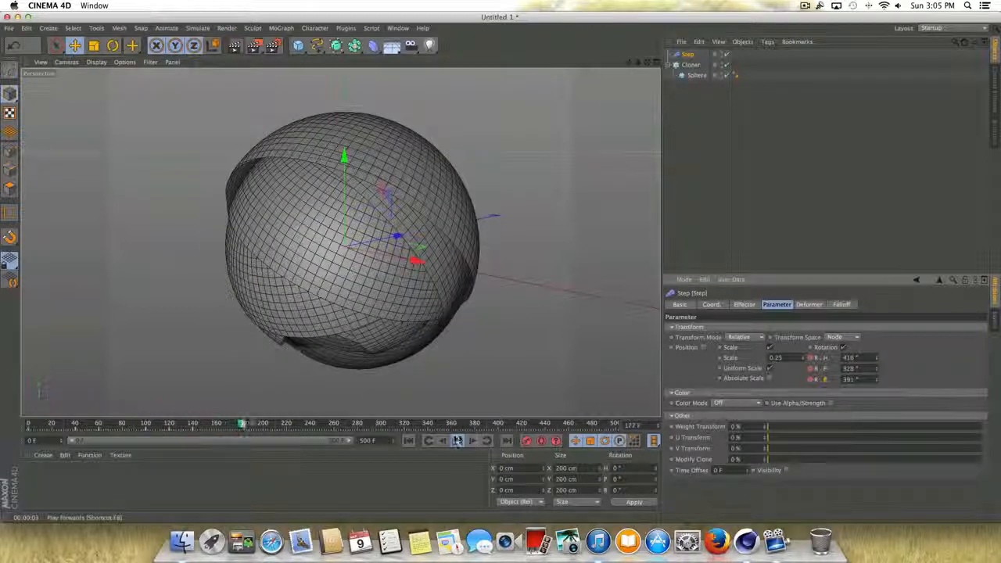
- Keyframe all three rotations of the Step effector (R.H, R.P and R.B) at 0° on frame 190
{"action": "left_click_drag", "start_coordinate": [243, 424], "coordinate": [252, 425]}
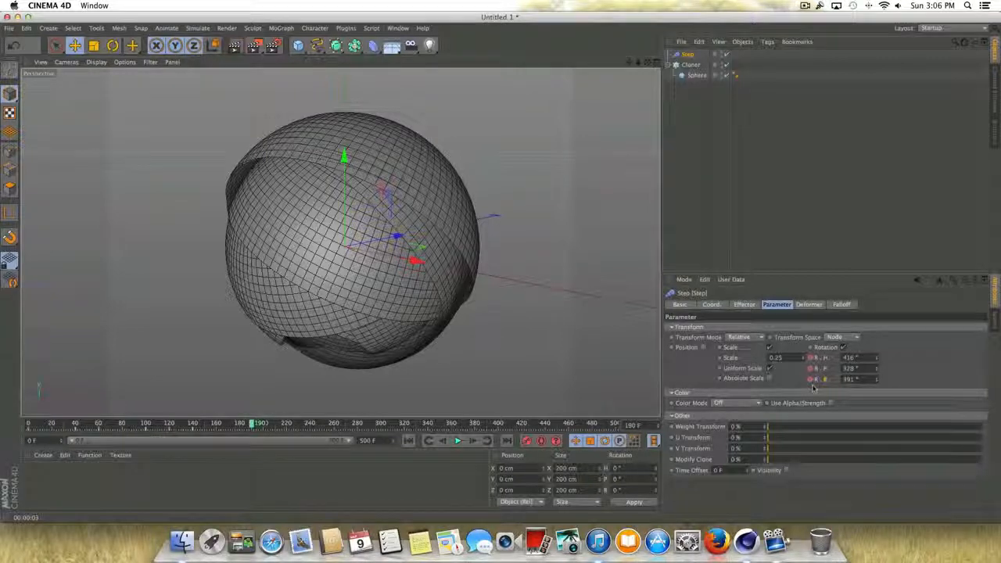
{"action": "left_click_drag", "start_coordinate": [858, 357], "coordinate": [790, 355]}
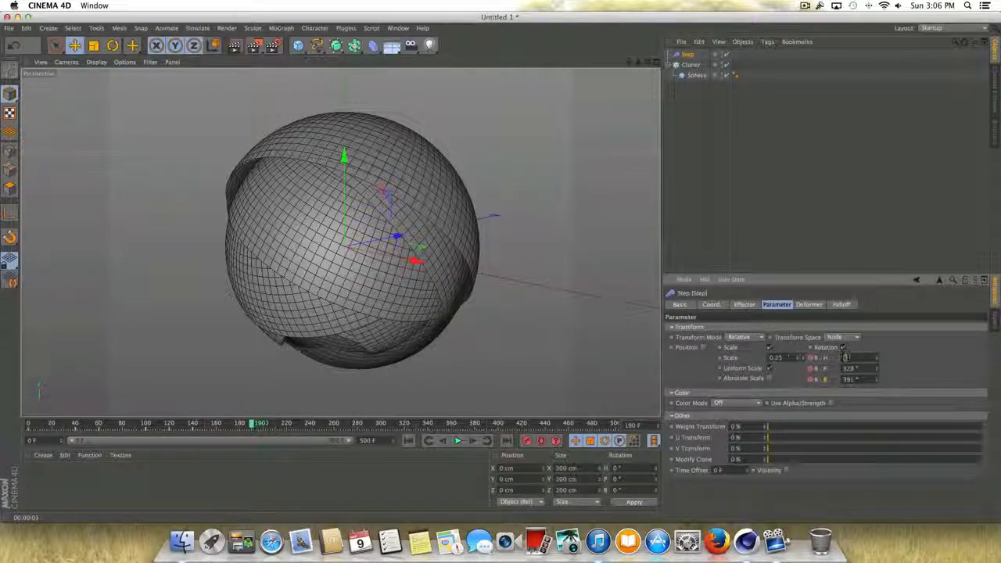
{"action": "key", "text": "Tab"}
{"action": "type", "text": "0"}
{"action": "key", "text": "Tab"}
{"action": "type", "text": "0"}
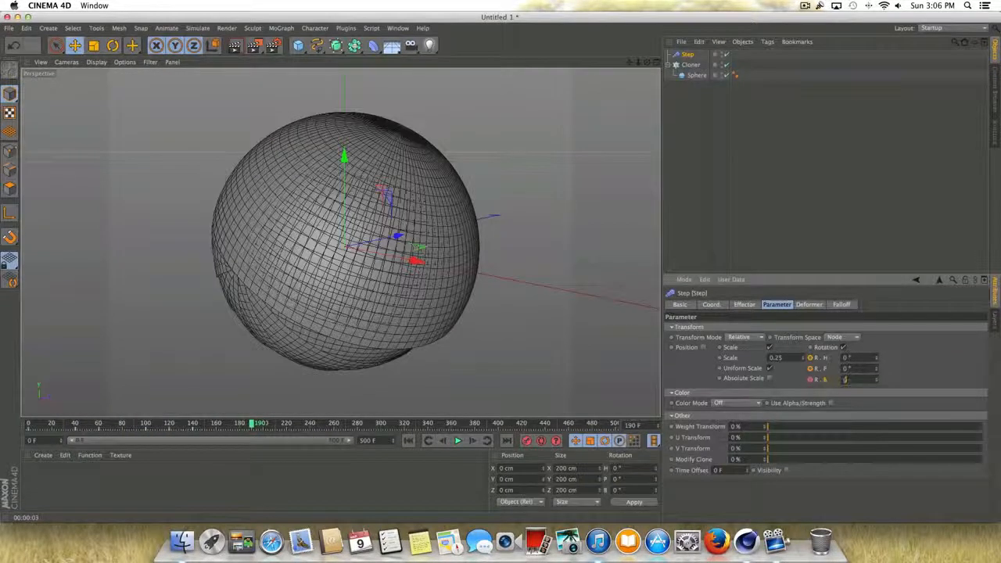
{"action": "key", "text": "Return"}
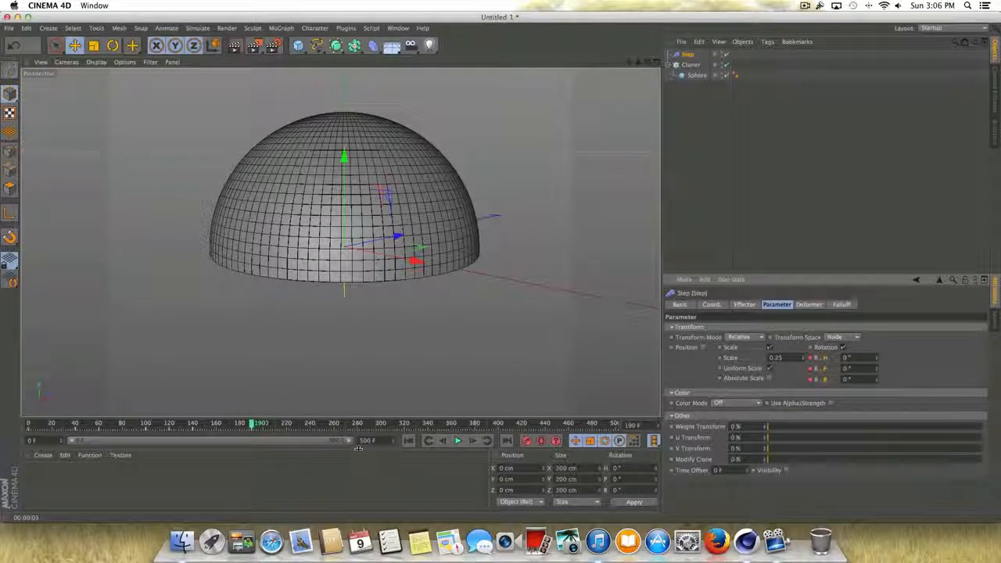
- Play the animation from the start to check the sphere's closing and reopening, and stop at frame 200
{"action": "left_click", "coordinate": [408, 440]}
{"action": "left_click", "coordinate": [459, 440]}
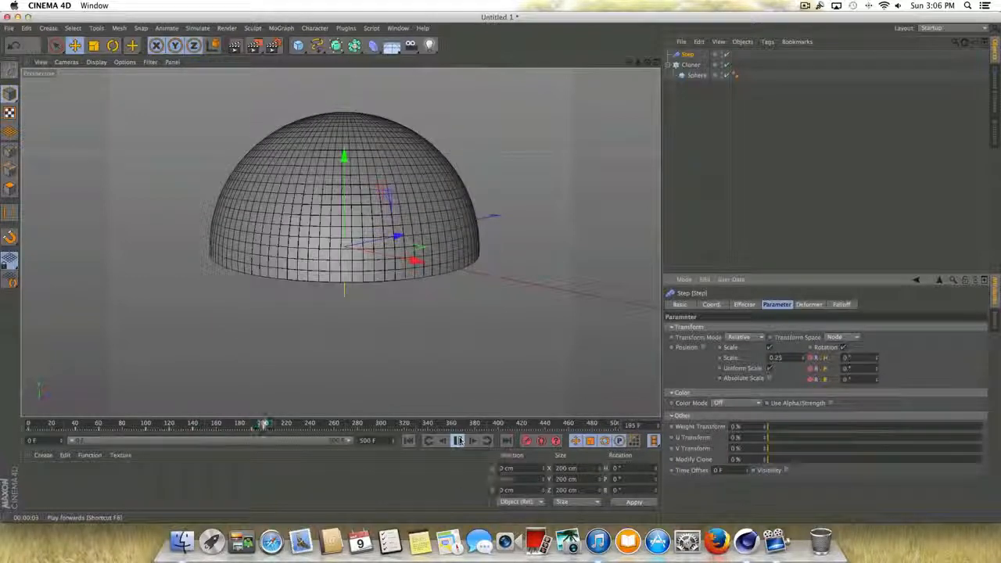
{"action": "left_click", "coordinate": [457, 441]}
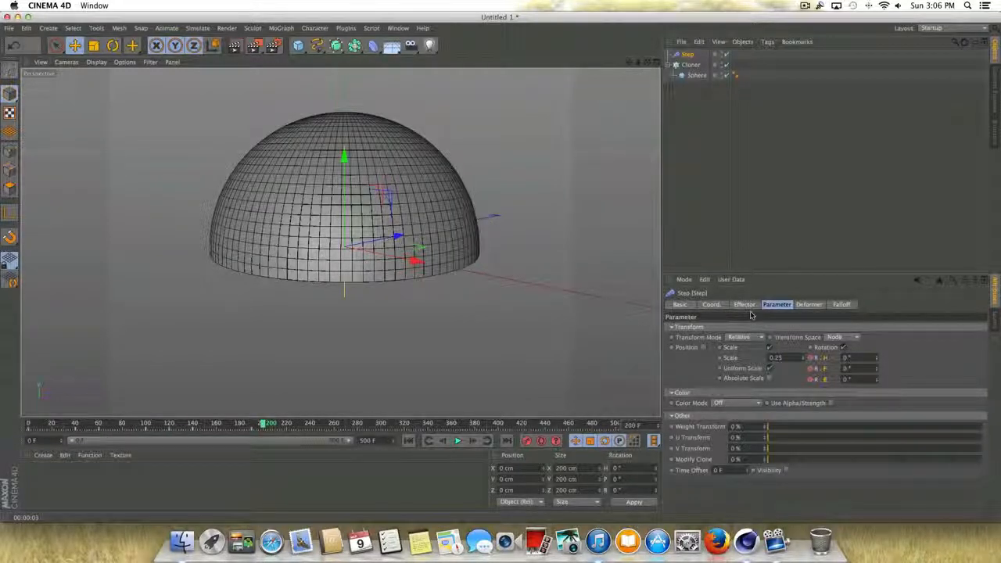
- Set the Cloner's Visible in Editor and Visible in Renderer to Off and keyframe both on frame 200
{"action": "left_click", "coordinate": [690, 64]}
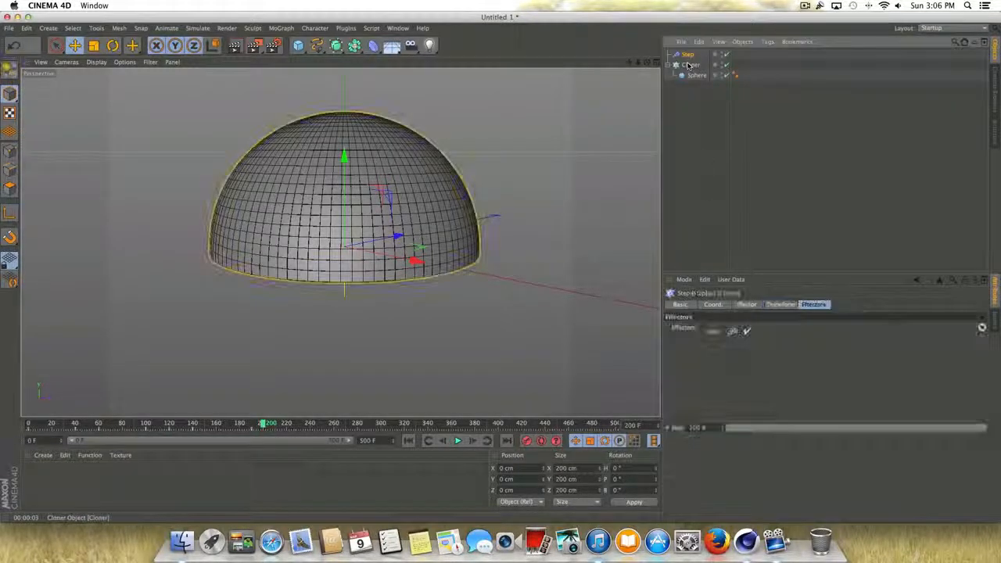
{"action": "left_click", "coordinate": [695, 308]}
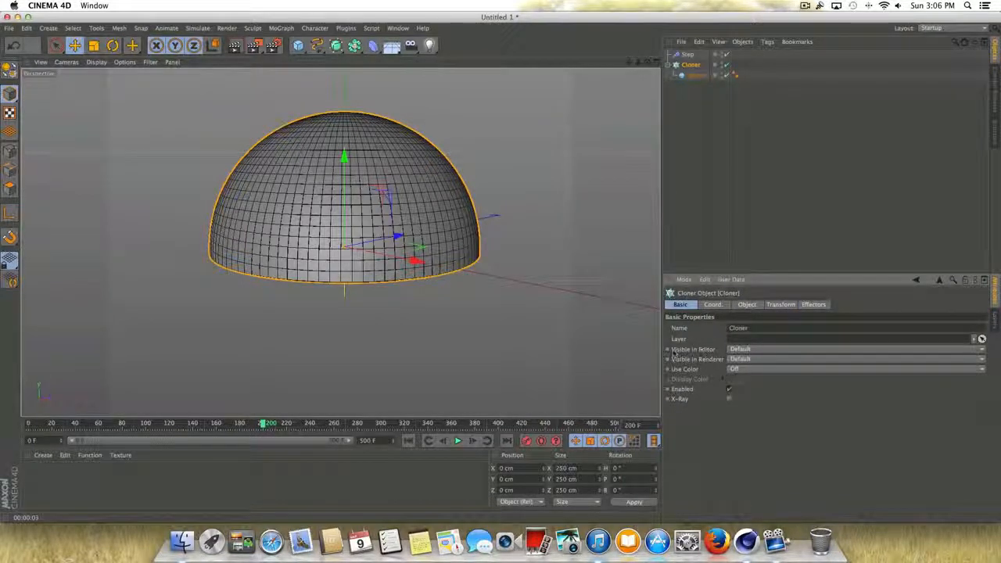
{"action": "left_click", "coordinate": [735, 350]}
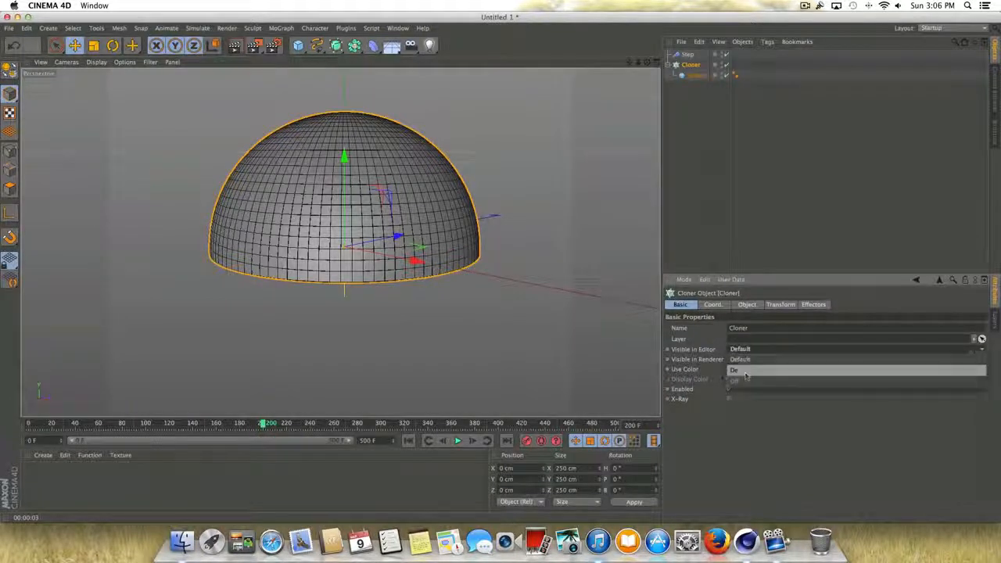
{"action": "left_click", "coordinate": [739, 372]}
{"action": "left_click", "coordinate": [745, 358]}
{"action": "left_click", "coordinate": [739, 381]}
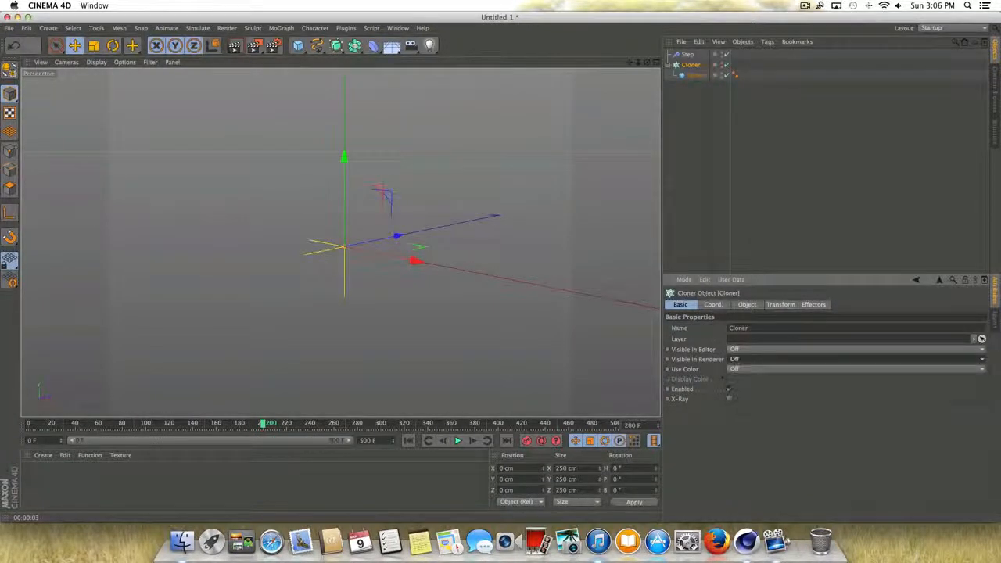
{"action": "left_click", "coordinate": [668, 350]}
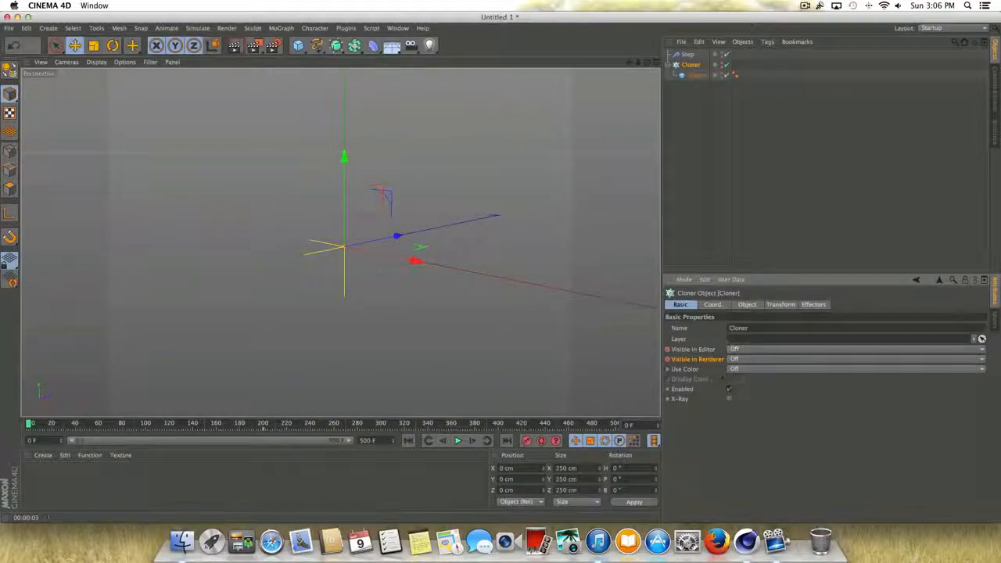
- Set the Cloner's Visible in Editor and Visible in Renderer to On at frame 0 and keyframe both
{"action": "left_click", "coordinate": [735, 360]}
{"action": "left_click", "coordinate": [733, 372]}
{"action": "left_click", "coordinate": [736, 360]}
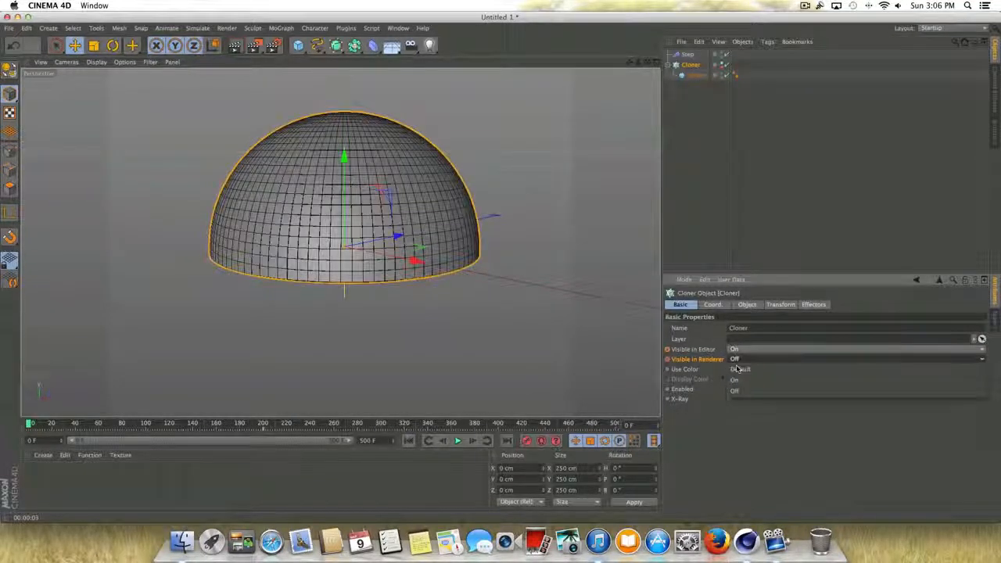
{"action": "left_click", "coordinate": [733, 380]}
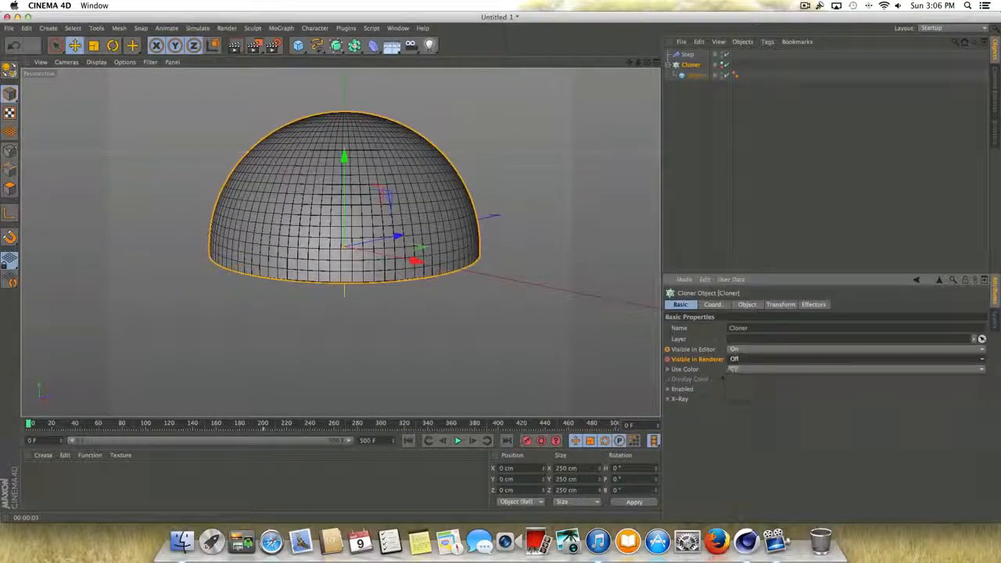
{"action": "left_click", "coordinate": [667, 349], "text": "ctrl"}
{"action": "left_click", "coordinate": [667, 360], "text": "ctrl"}
- Play the animation past frame 200 to check the Cloner's visibility change, and return to frame 0
{"action": "left_click", "coordinate": [457, 440]}
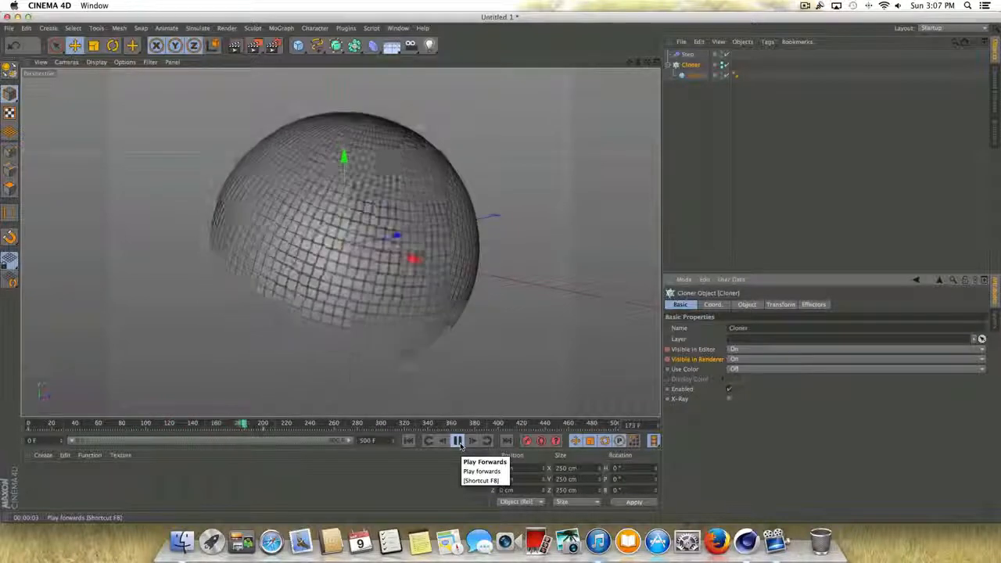
{"action": "left_click", "coordinate": [458, 441]}
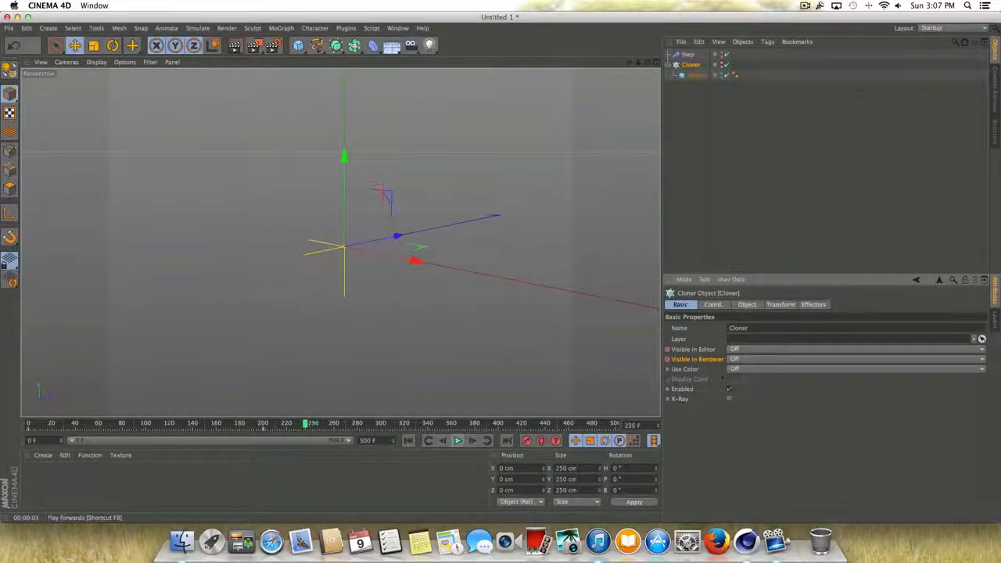
{"action": "left_click", "coordinate": [409, 441]}
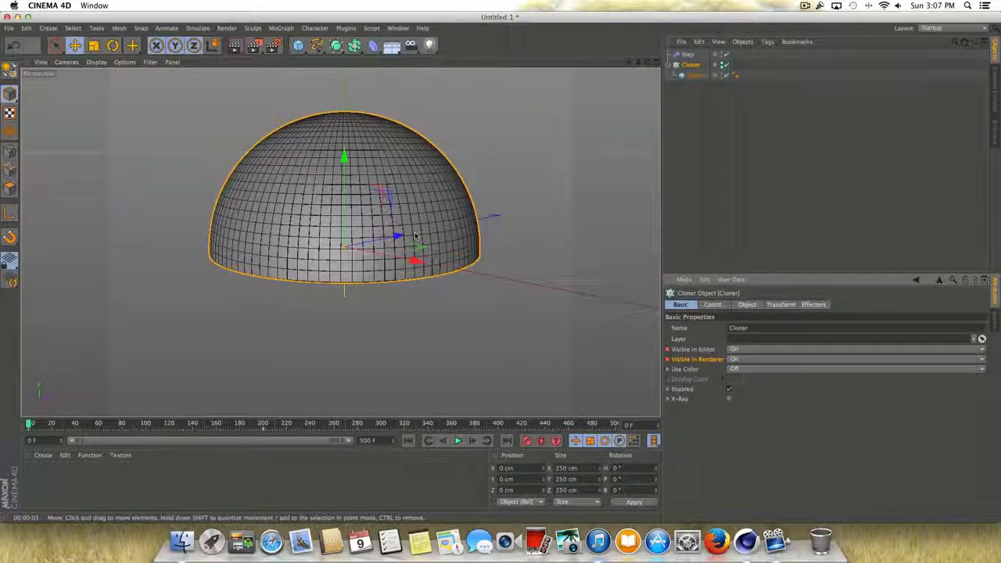
- Duplicate the Step effector together with the Cloner and its sphere
{"action": "left_click", "coordinate": [688, 55], "text": "shift"}
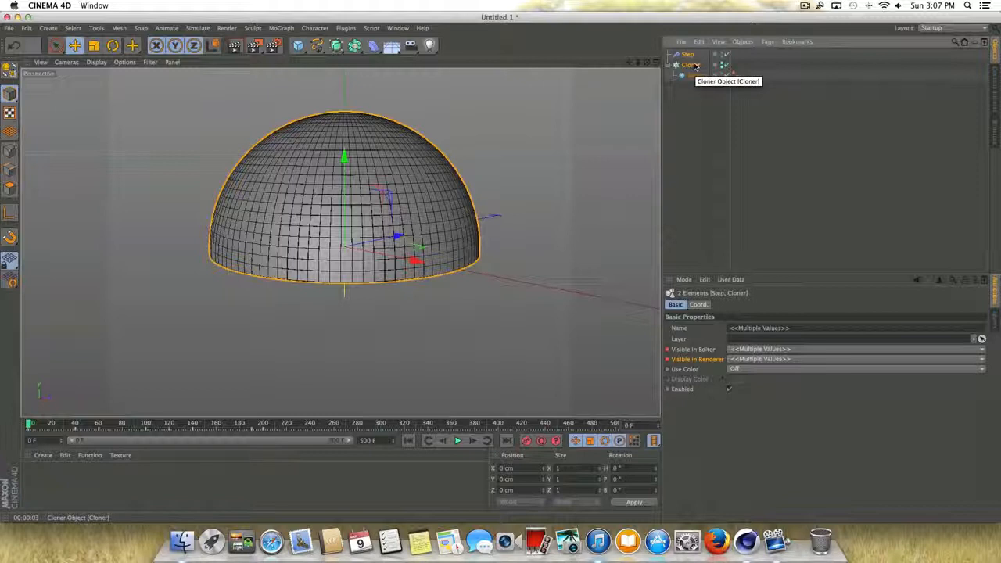
{"action": "key", "text": "super+c"}
{"action": "key", "text": "super+v"}
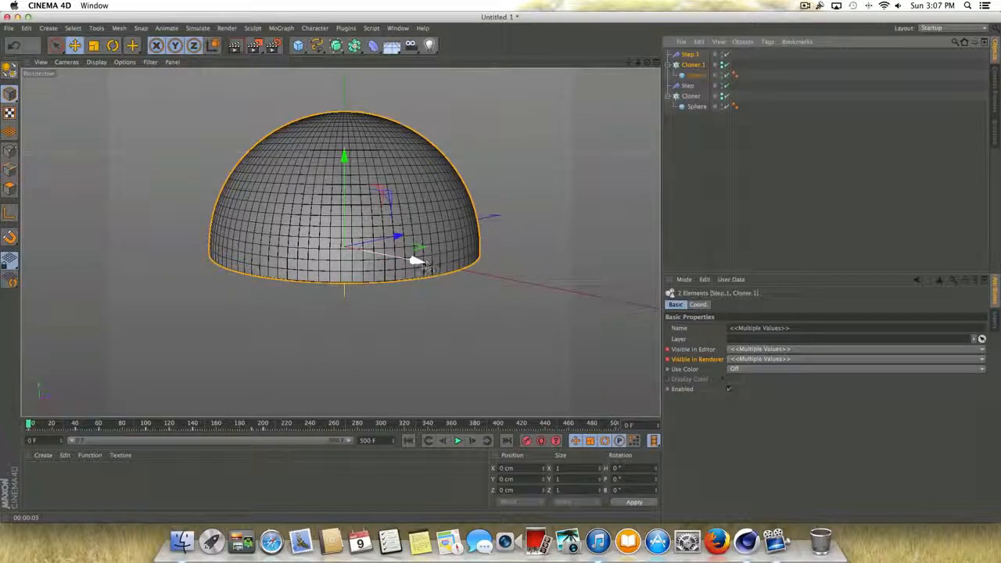
- Scale the duplicated hemisphere down to about 141.5 cm and move it above the original, to about X 4 cm, Y 223 cm
{"action": "mouse_move", "coordinate": [414, 260]}
{"action": "left_mouse_down"}
{"action": "mouse_move", "coordinate": [356, 258]}
{"action": "mouse_move", "coordinate": [403, 259]}
{"action": "left_mouse_up"}
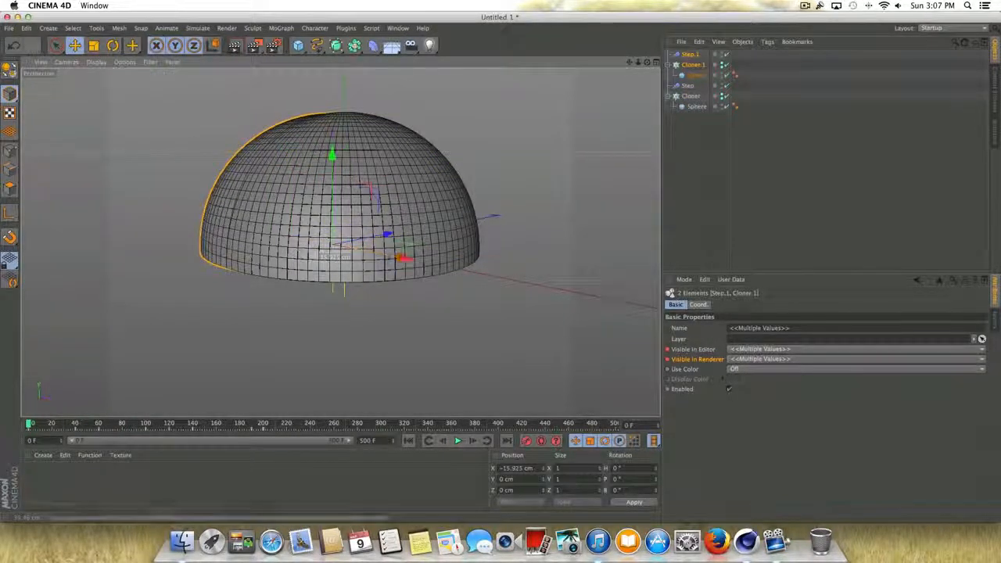
{"action": "left_click_drag", "start_coordinate": [629, 62], "coordinate": [639, 125]}
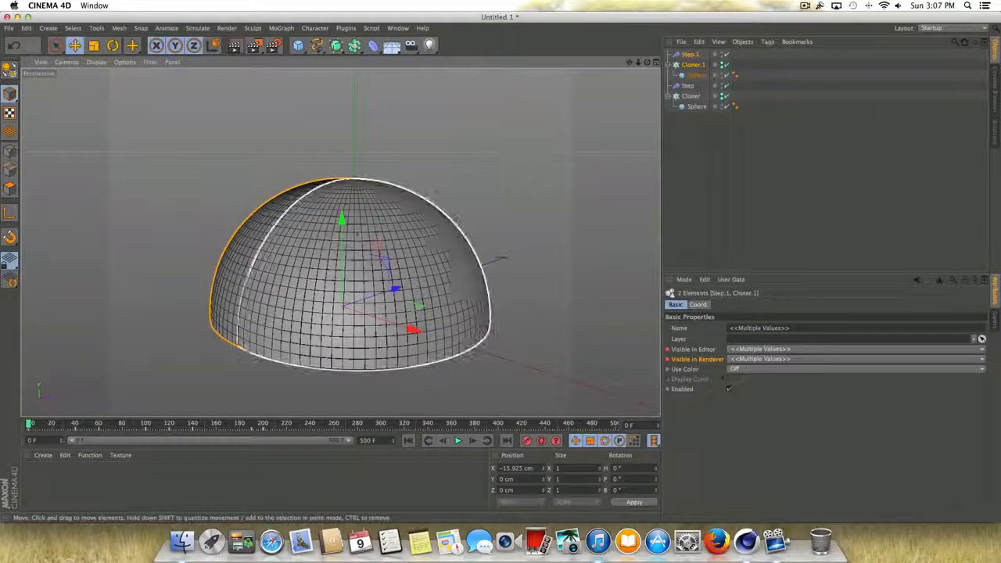
{"action": "left_click_drag", "start_coordinate": [344, 227], "coordinate": [96, 185]}
{"action": "key", "text": "t"}
{"action": "key", "text": "e"}
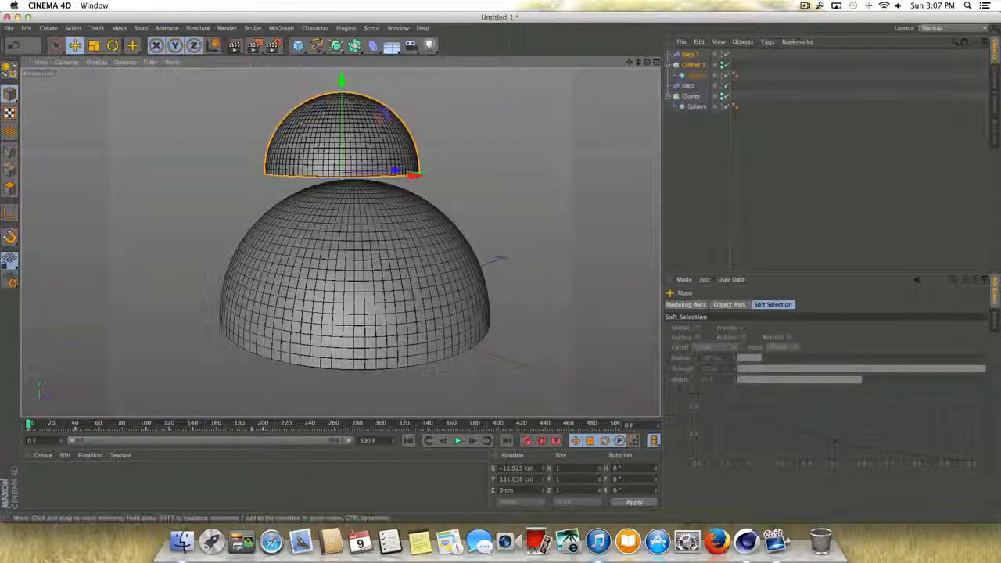
{"action": "mouse_move", "coordinate": [413, 174]}
{"action": "left_mouse_down"}
{"action": "mouse_move", "coordinate": [413, 152]}
{"action": "mouse_move", "coordinate": [421, 157]}
{"action": "left_mouse_up"}
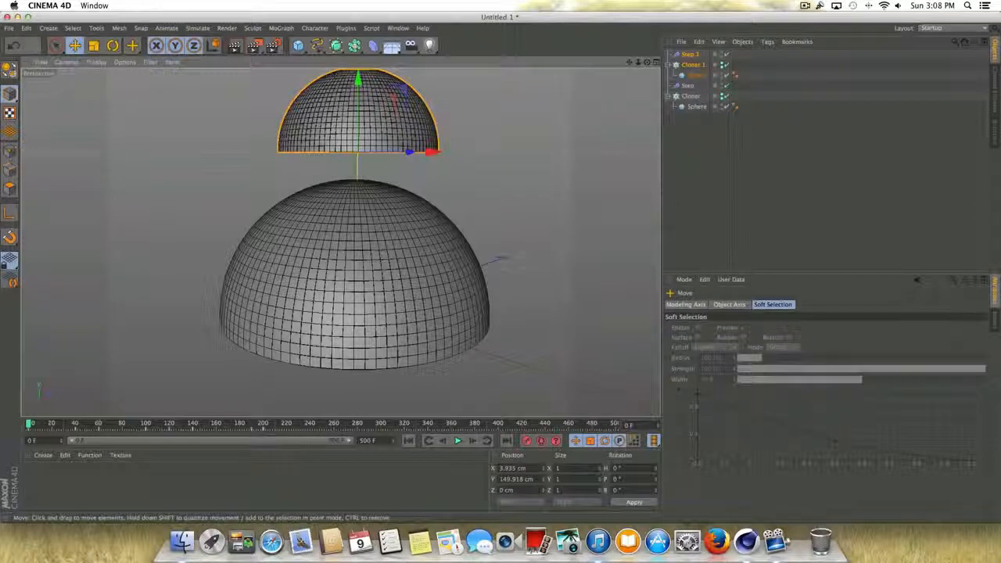
{"action": "left_click_drag", "start_coordinate": [630, 61], "coordinate": [630, 64]}
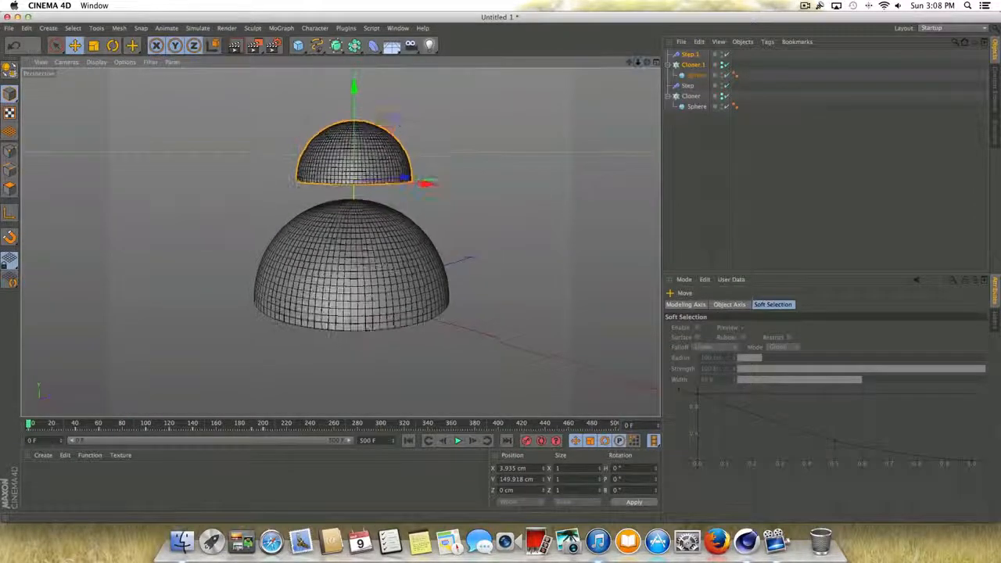
{"action": "left_click_drag", "start_coordinate": [352, 89], "coordinate": [352, 28]}
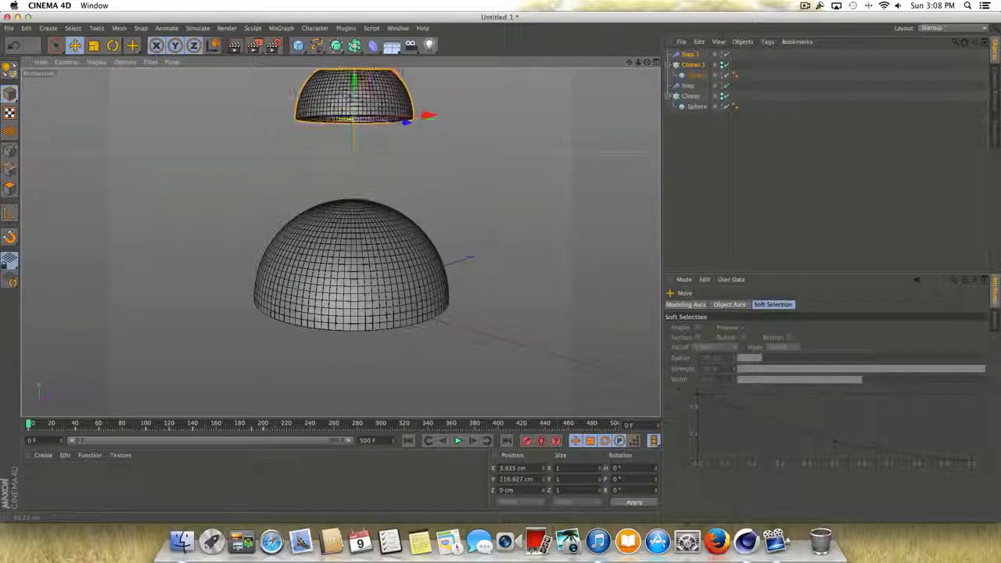
- Play the animation to compare the original and duplicated spheres, and return to the first frame
{"action": "left_click", "coordinate": [459, 440]}
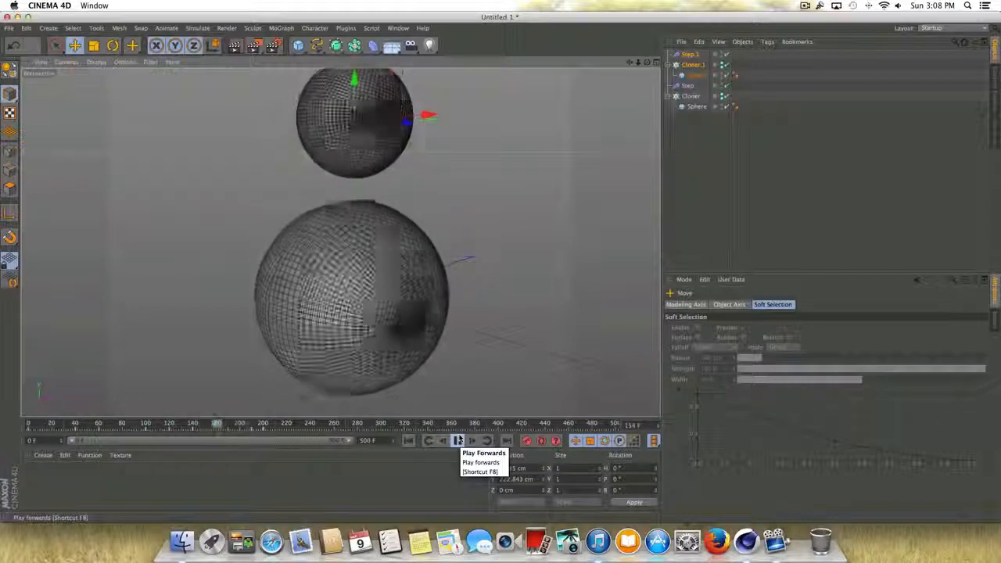
{"action": "left_click", "coordinate": [459, 440]}
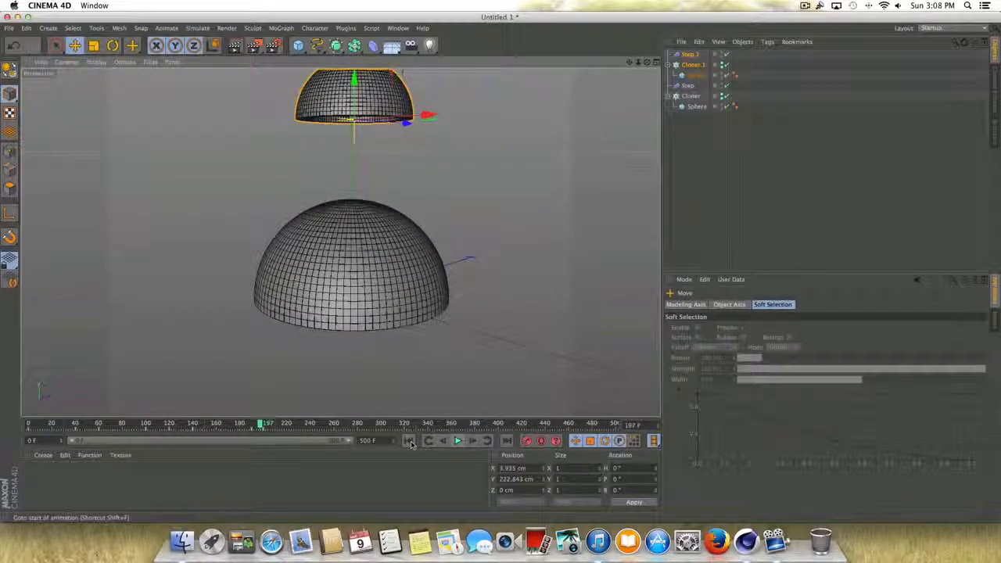
{"action": "left_click", "coordinate": [408, 440]}
- Show the duplicated Step effector's transform parameters and play the animation to check its rotation, returning to frame 0
{"action": "left_click", "coordinate": [691, 64]}
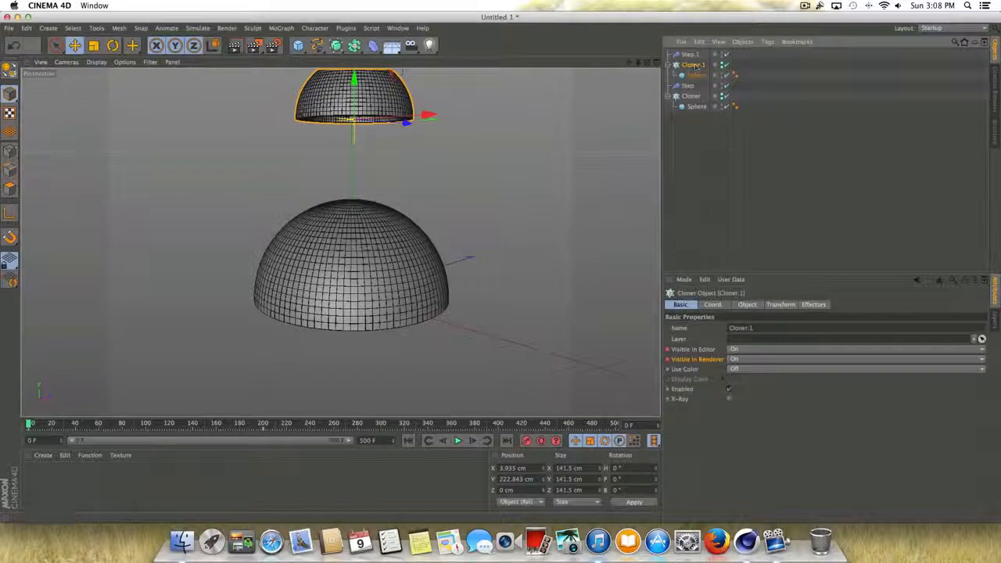
{"action": "left_click", "coordinate": [688, 56]}
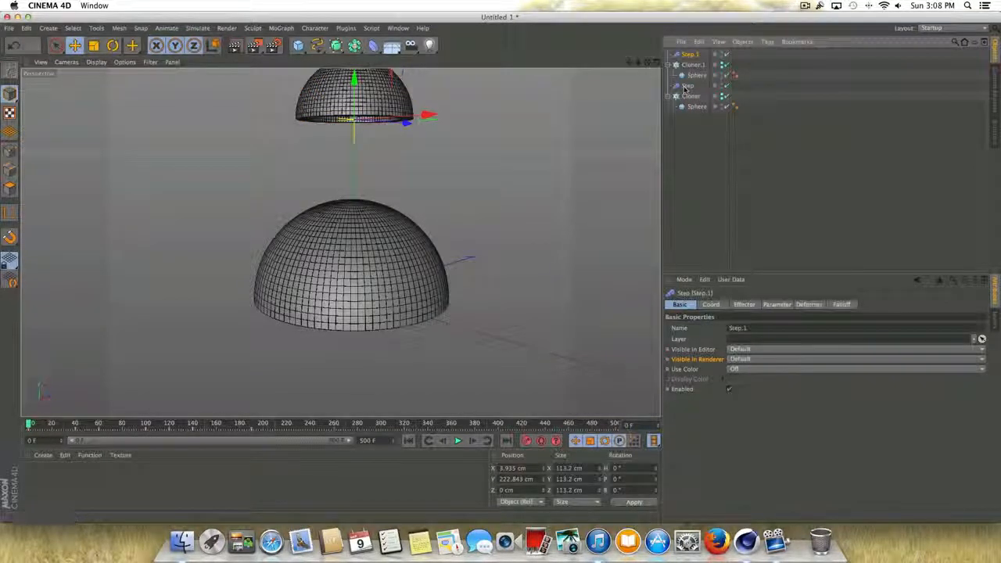
{"action": "left_click", "coordinate": [777, 305]}
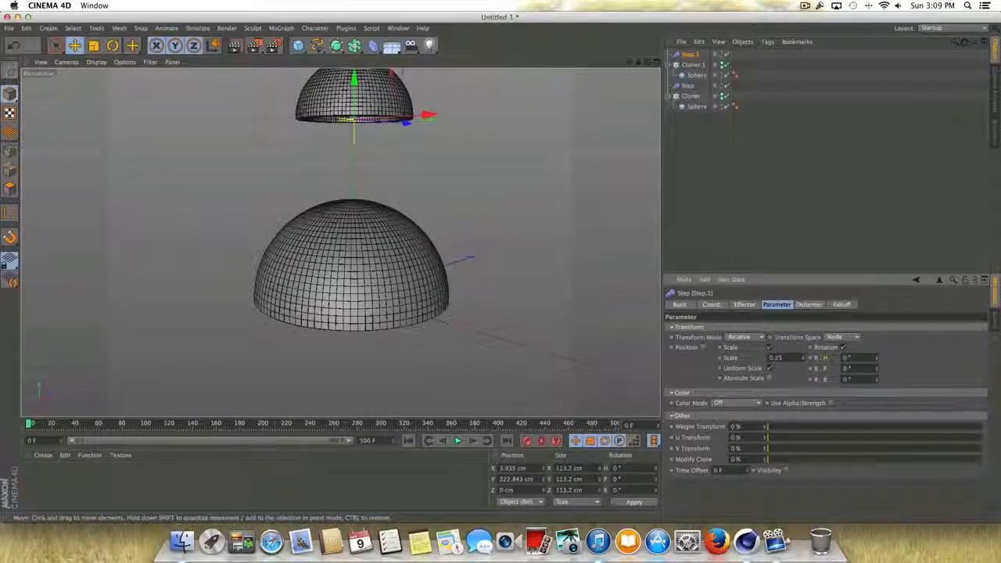
{"action": "left_click", "coordinate": [458, 441]}
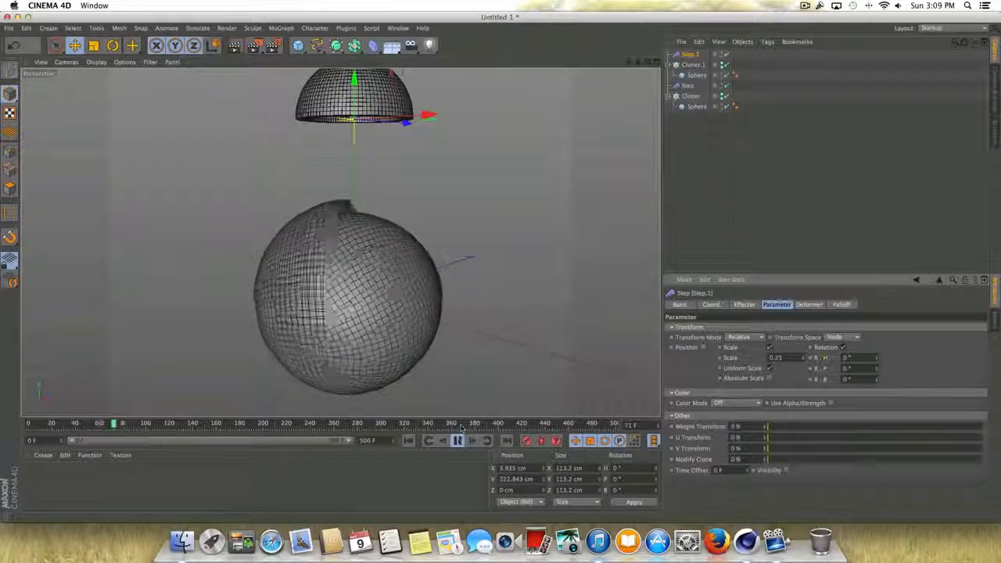
{"action": "left_click", "coordinate": [457, 441]}
{"action": "left_click", "coordinate": [408, 440]}
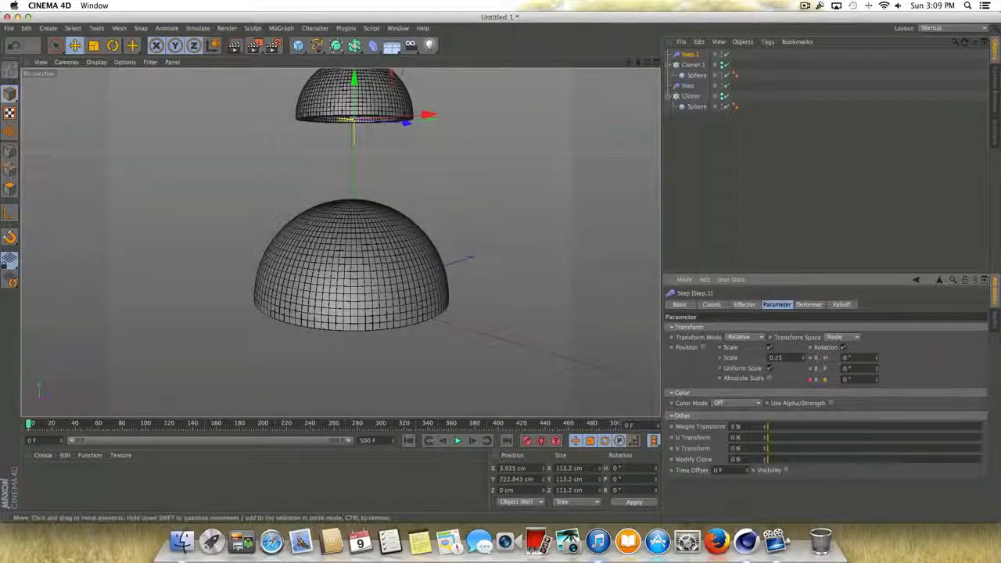
- Keyframe the duplicated Step effector's bank rotation at 231° on frame 60 and its pitch rotation at 190° on frame 40
{"action": "left_click", "coordinate": [100, 425]}
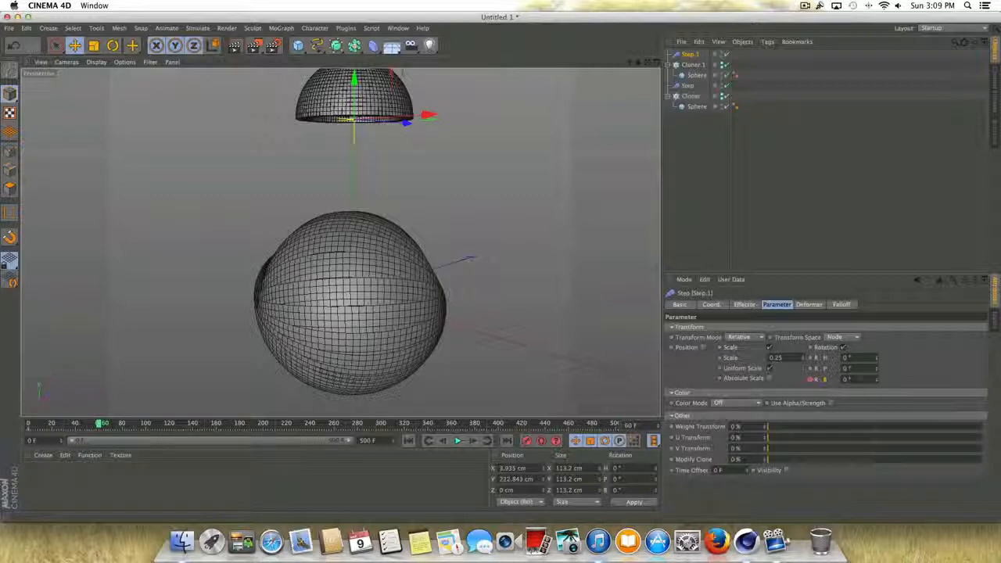
{"action": "left_click_drag", "start_coordinate": [877, 382], "coordinate": [934, 379]}
{"action": "left_click", "coordinate": [811, 380], "text": "ctrl"}
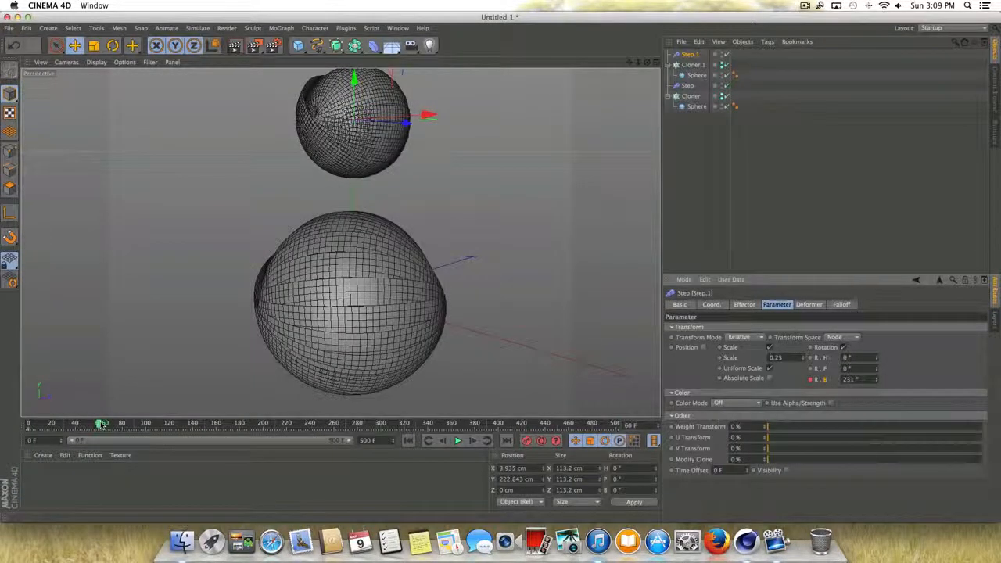
{"action": "left_click_drag", "start_coordinate": [100, 424], "coordinate": [79, 423]}
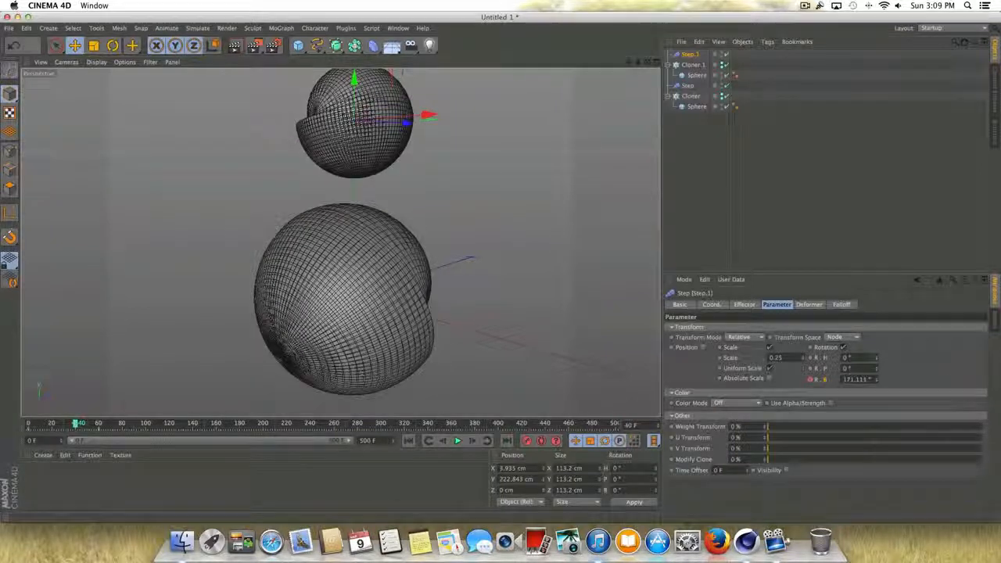
{"action": "left_click_drag", "start_coordinate": [875, 368], "coordinate": [919, 368]}
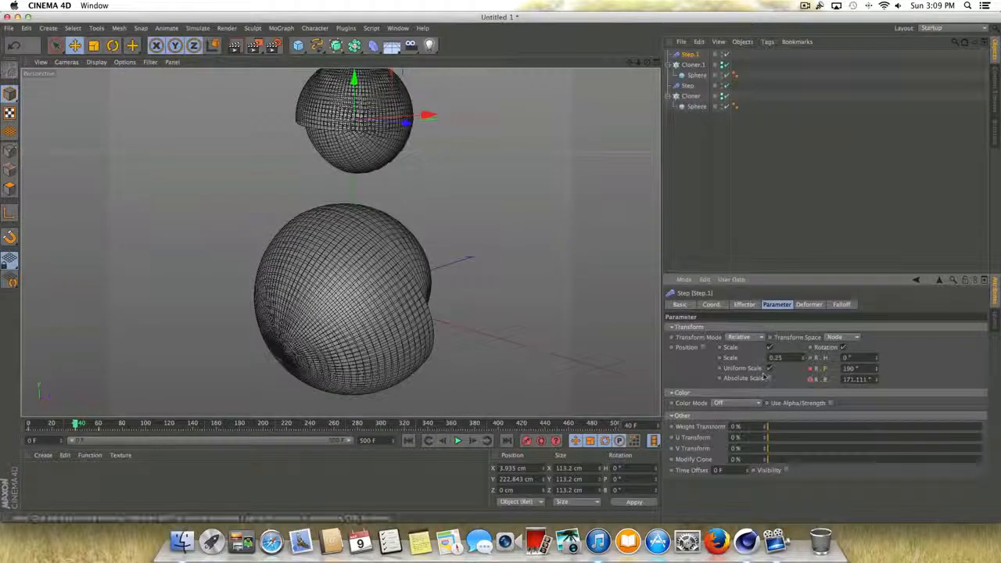
- Keyframe the duplicated Step effector's heading rotation at 263° on frame 100
{"action": "mouse_move", "coordinate": [77, 423]}
{"action": "left_mouse_down"}
{"action": "mouse_move", "coordinate": [62, 423]}
{"action": "mouse_move", "coordinate": [104, 423]}
{"action": "mouse_move", "coordinate": [61, 421]}
{"action": "left_mouse_up"}
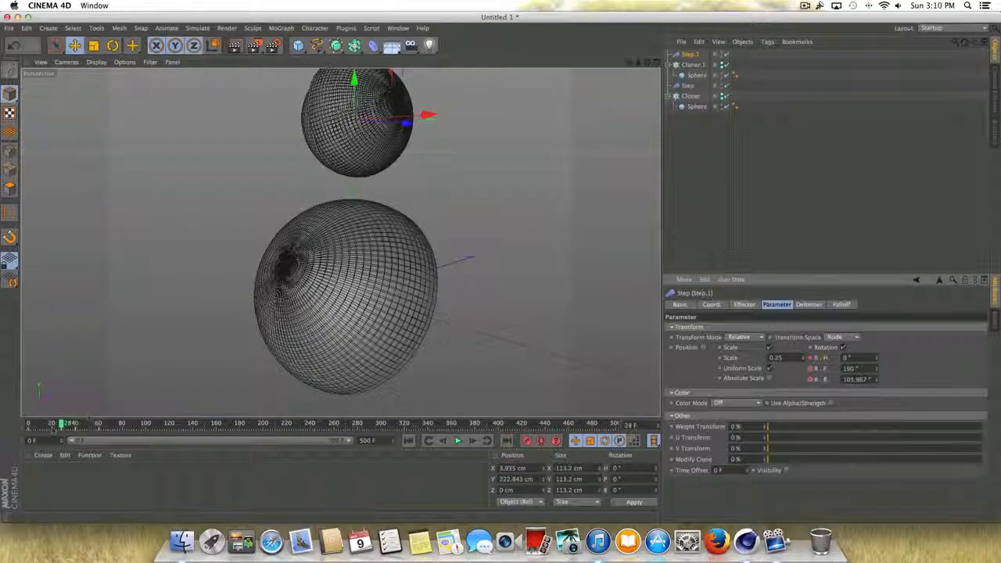
{"action": "left_click_drag", "start_coordinate": [61, 423], "coordinate": [146, 425]}
{"action": "left_click_drag", "start_coordinate": [876, 358], "coordinate": [874, 367]}
{"action": "left_click", "coordinate": [810, 358], "text": "ctrl"}
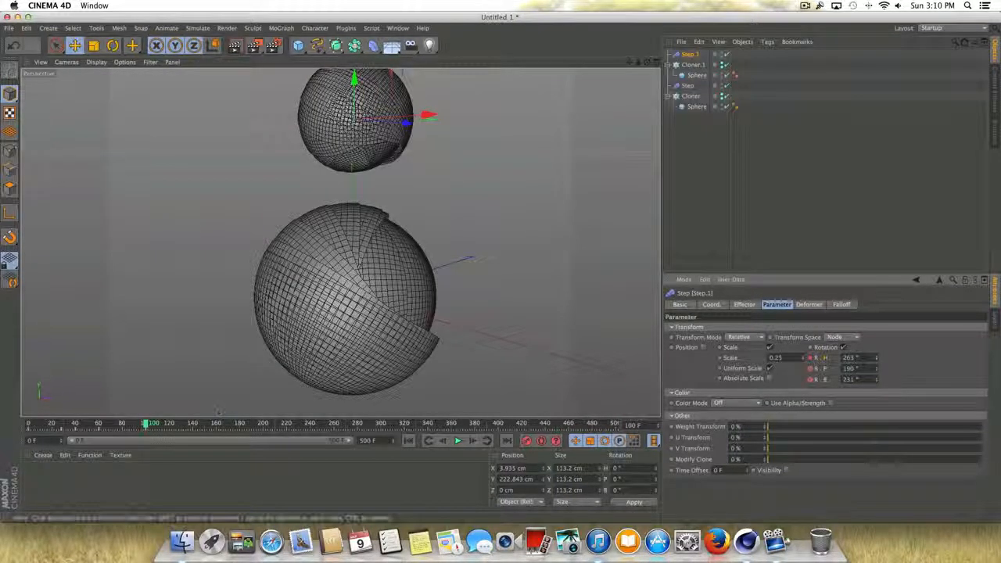
- Play on to frame 140 and keyframe the duplicated Step effector's heading, pitch and bank rotations there at 0°
{"action": "left_click", "coordinate": [409, 442]}
{"action": "left_click", "coordinate": [458, 443]}
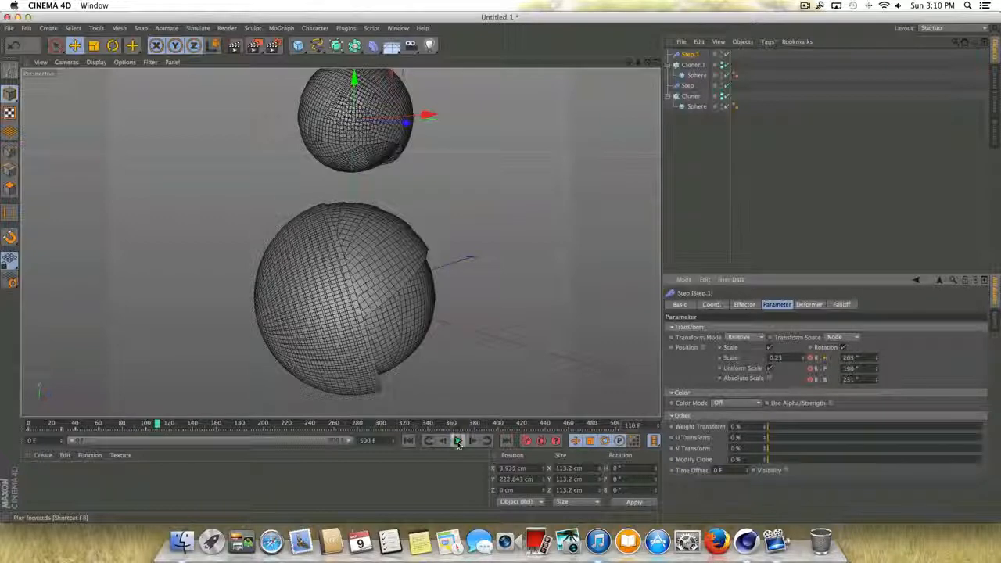
{"action": "left_click", "coordinate": [460, 442]}
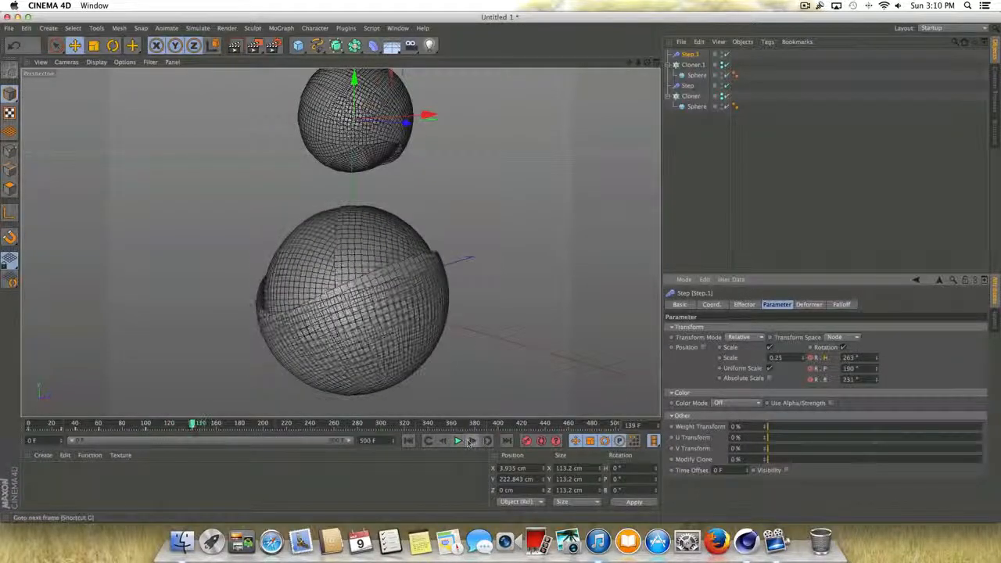
{"action": "left_click", "coordinate": [850, 357]}
{"action": "type", "text": "0"}
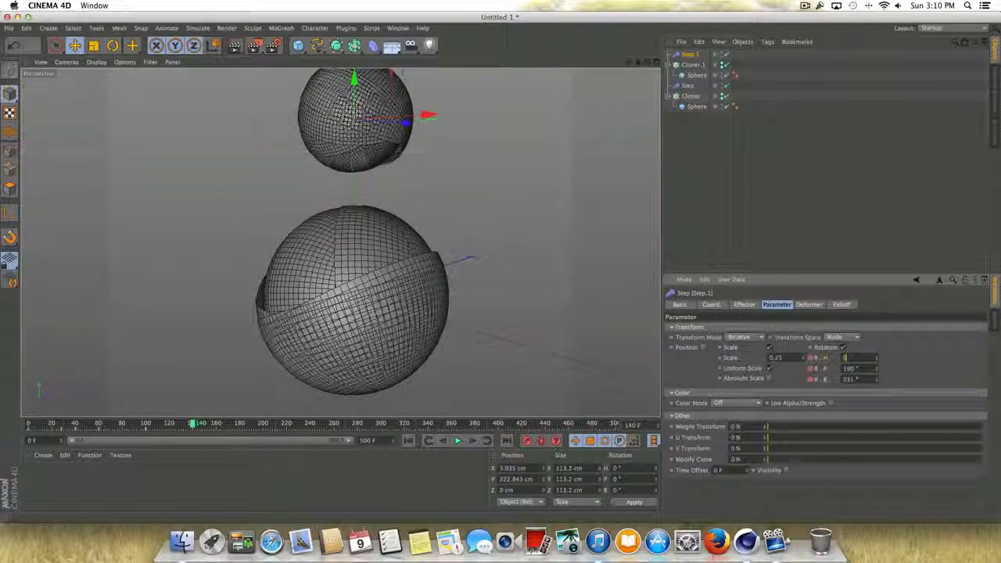
{"action": "key", "text": "Tab"}
{"action": "type", "text": "0"}
{"action": "key", "text": "Tab"}
{"action": "type", "text": "0"}
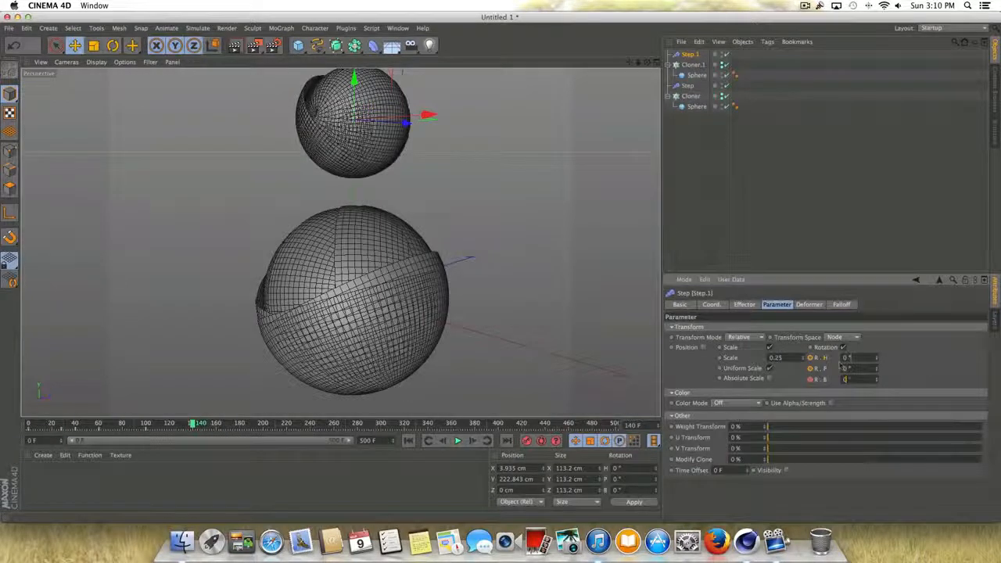
{"action": "key", "text": "Return"}
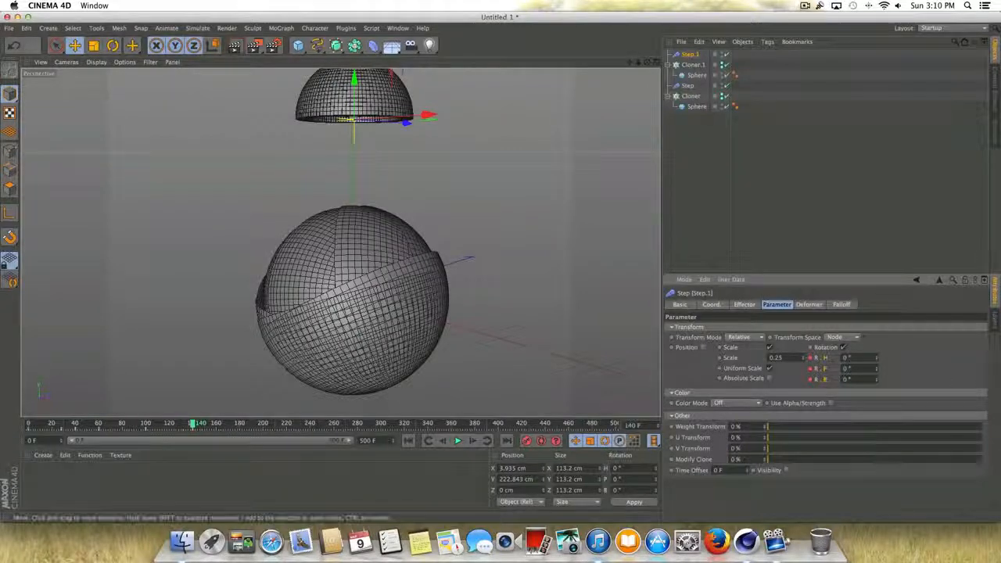
- Play the animation from the start to check how both spheres rotate and disappear, and return to frame 0
{"action": "left_click_drag", "start_coordinate": [201, 423], "coordinate": [28, 443]}
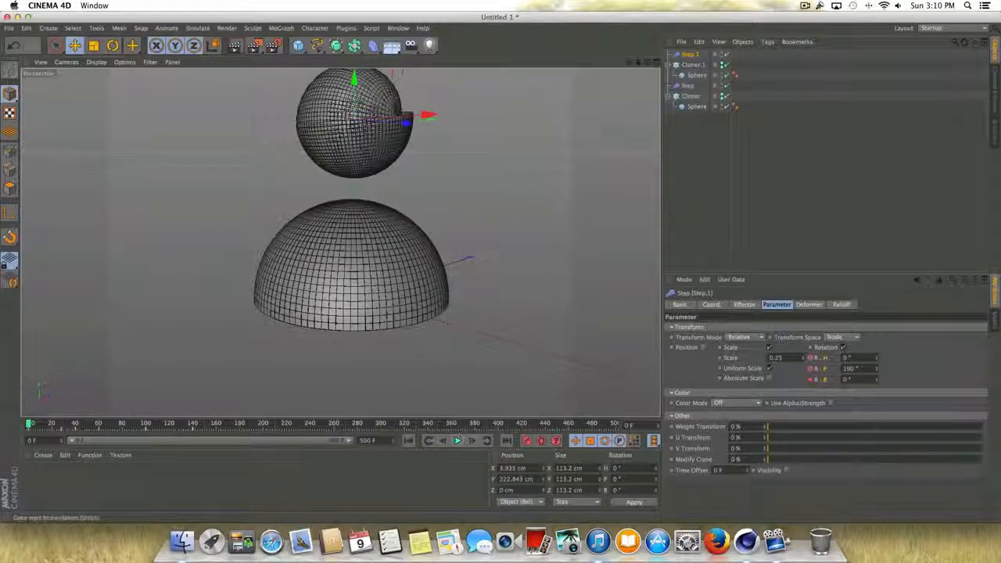
{"action": "left_click", "coordinate": [458, 440]}
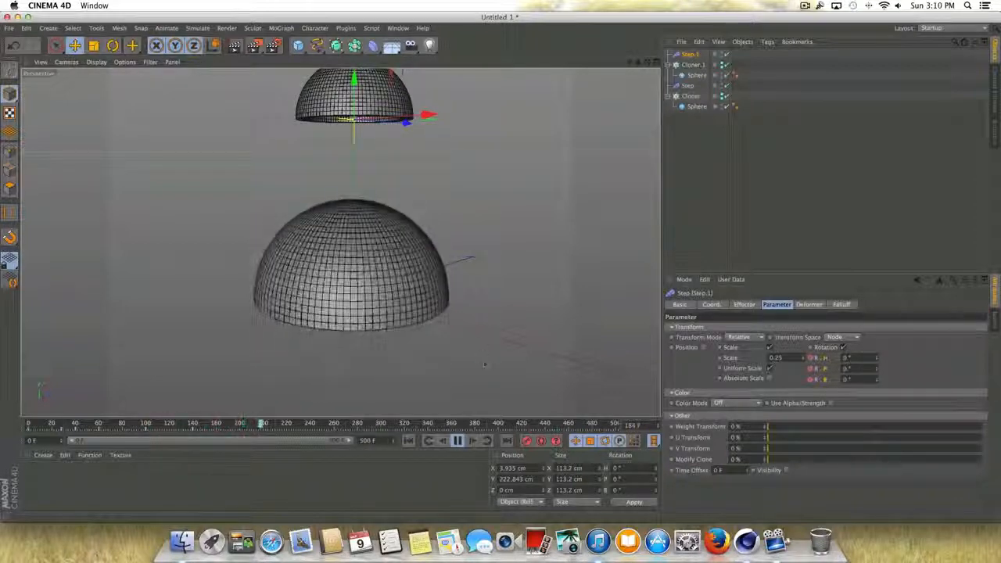
{"action": "left_click", "coordinate": [457, 440]}
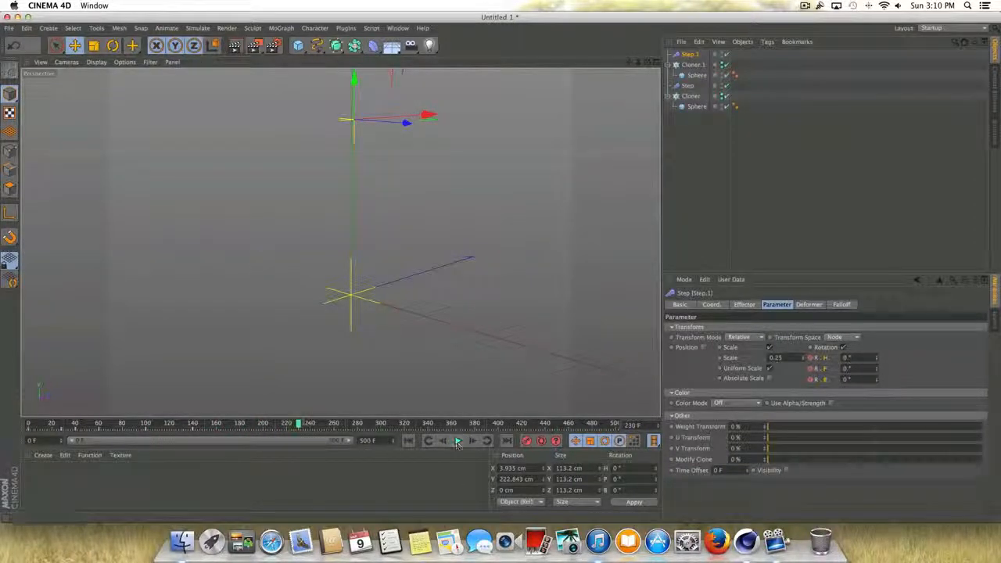
{"action": "left_click", "coordinate": [407, 441]}
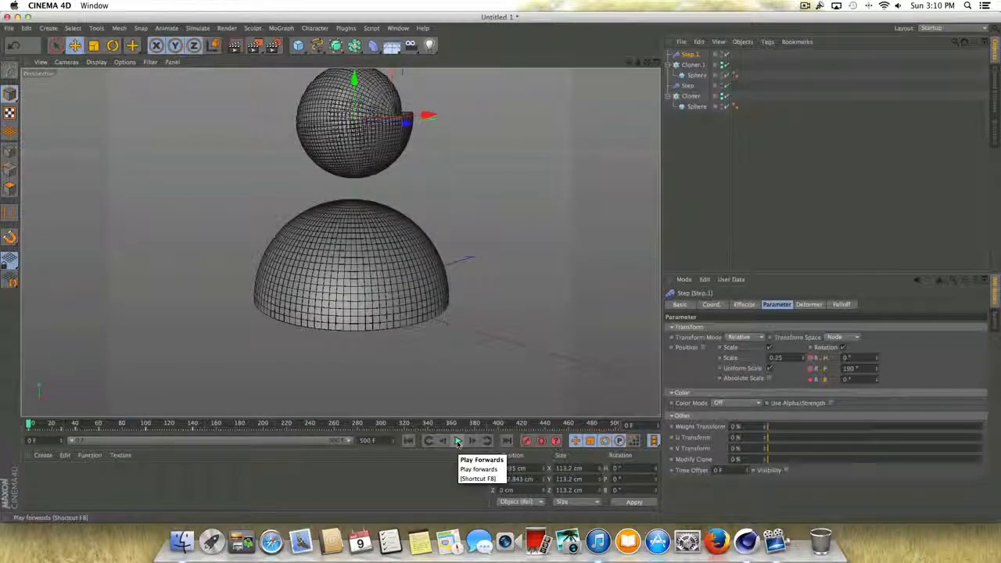
{"action": "left_click", "coordinate": [457, 440]}
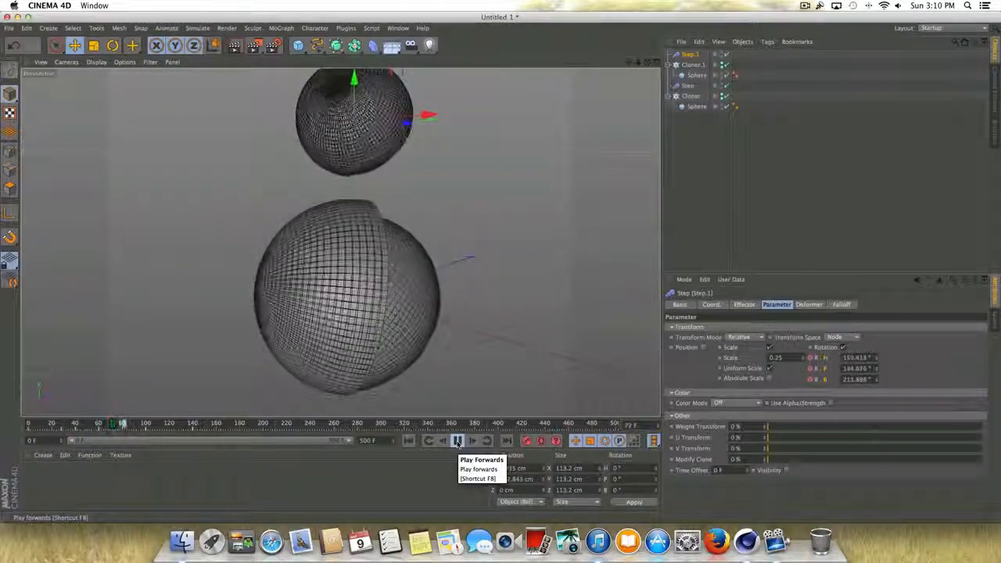
{"action": "left_click", "coordinate": [458, 440]}
{"action": "left_click", "coordinate": [408, 440]}
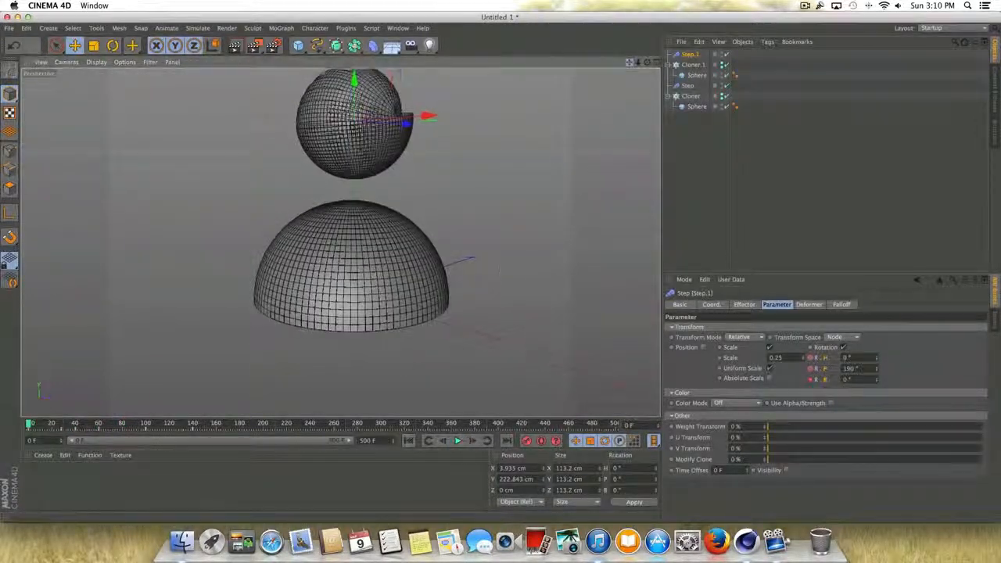
- Group both Step effectors and both Cloners with their spheres under a null named "Dynamic Spheres"
{"action": "middle_click_drag", "start_coordinate": [346, 219], "coordinate": [355, 242], "text": "alt"}
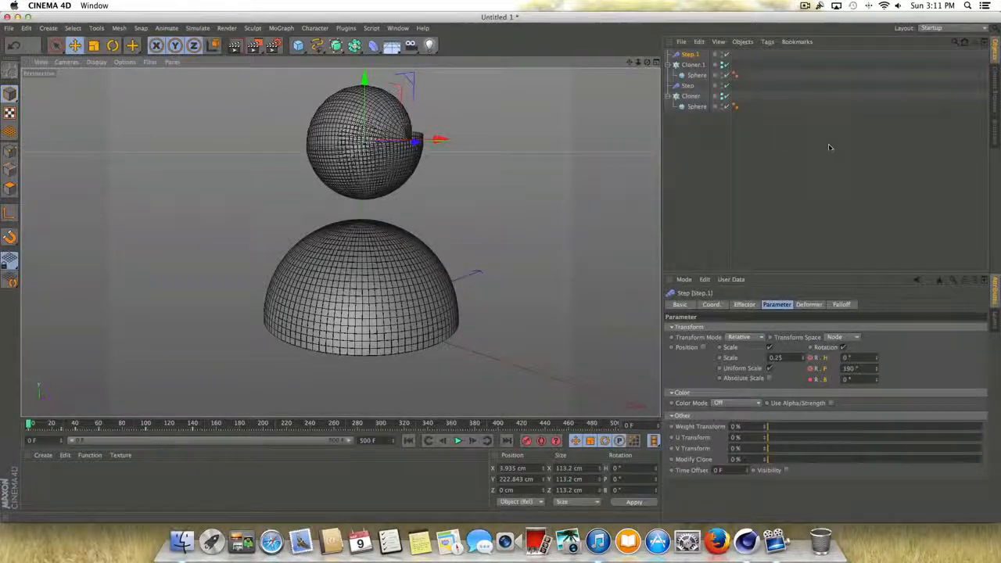
{"action": "left_click_drag", "start_coordinate": [826, 147], "coordinate": [682, 42]}
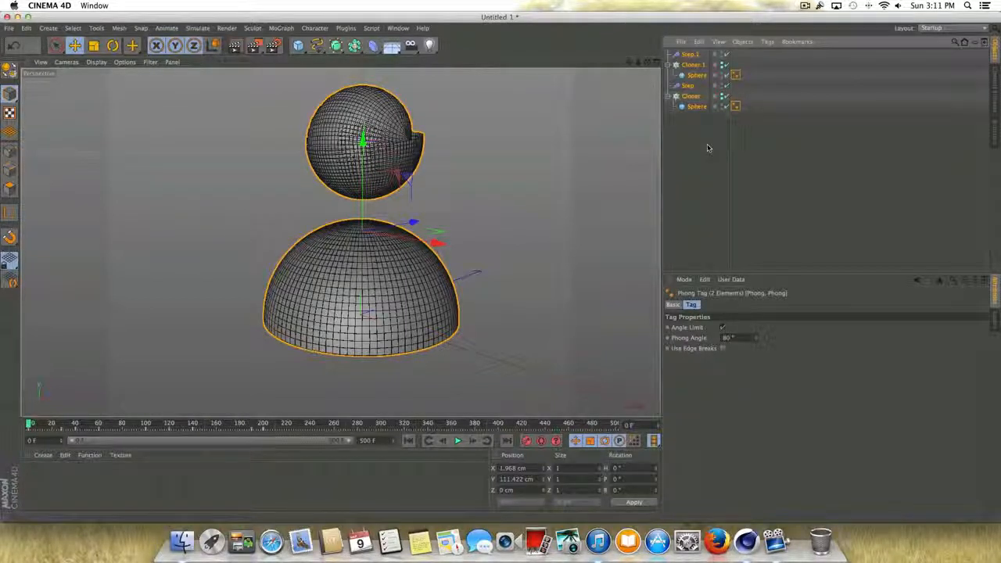
{"action": "key", "text": "alt+g"}
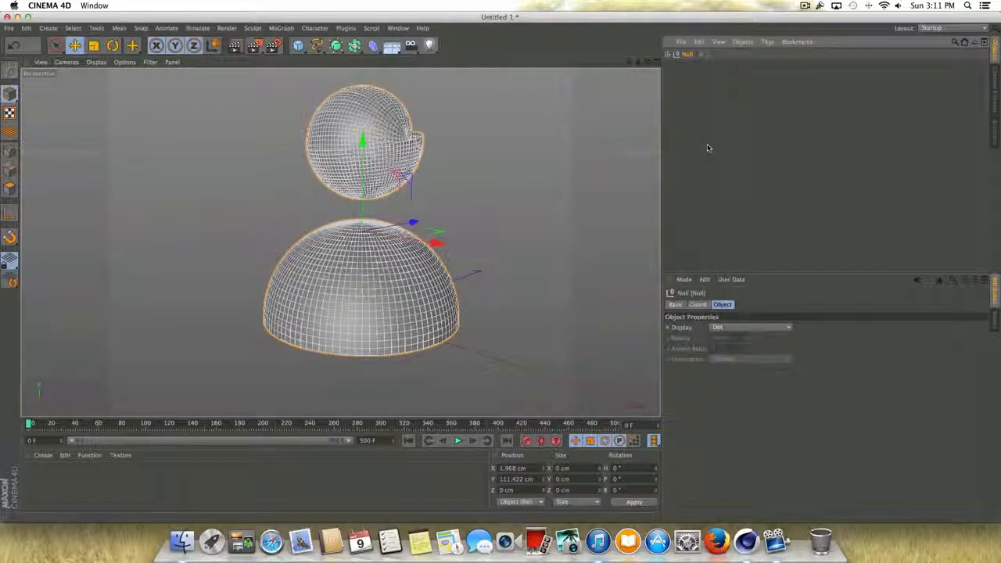
{"action": "double_click", "coordinate": [687, 54]}
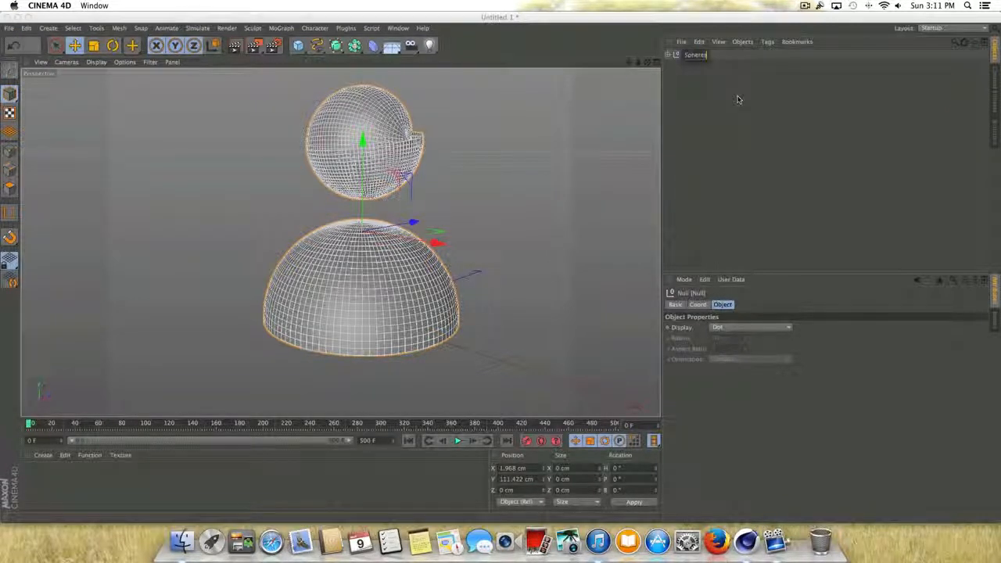
{"action": "key", "text": "Return"}
{"action": "left_click", "coordinate": [715, 135]}
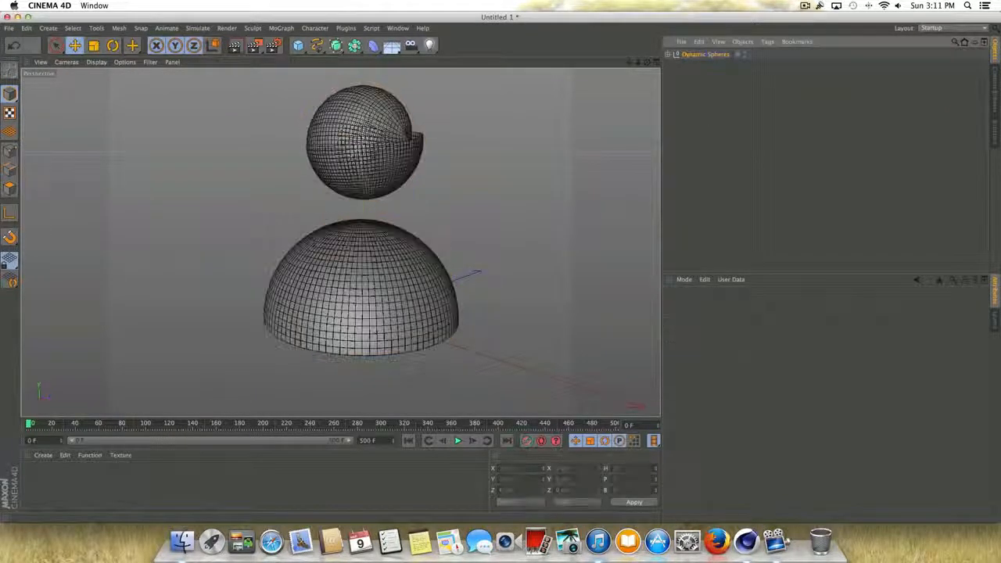
- Check the Dynamic Spheres group's contents, play the grouped animation briefly, and return to the first frame
{"action": "left_click", "coordinate": [667, 55]}
{"action": "left_click", "coordinate": [668, 54]}
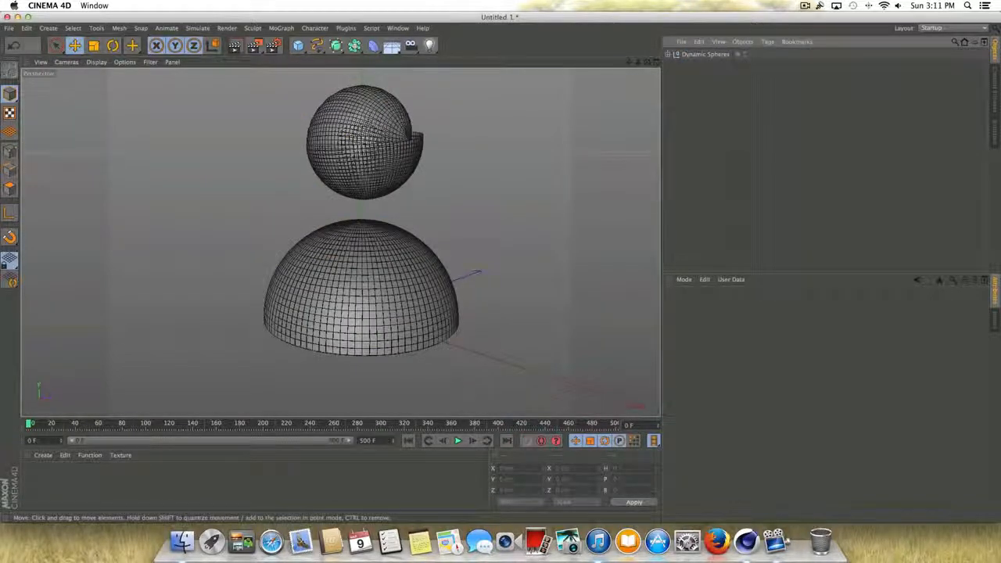
{"action": "left_click", "coordinate": [457, 441]}
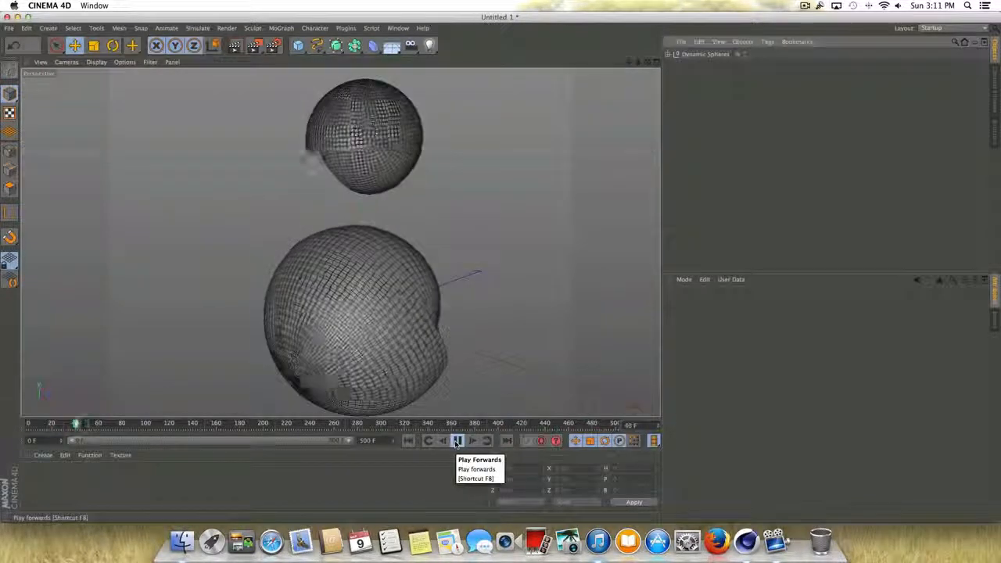
{"action": "left_click", "coordinate": [457, 441]}
{"action": "left_click", "coordinate": [408, 441]}
{"action": "left_click", "coordinate": [406, 256]}
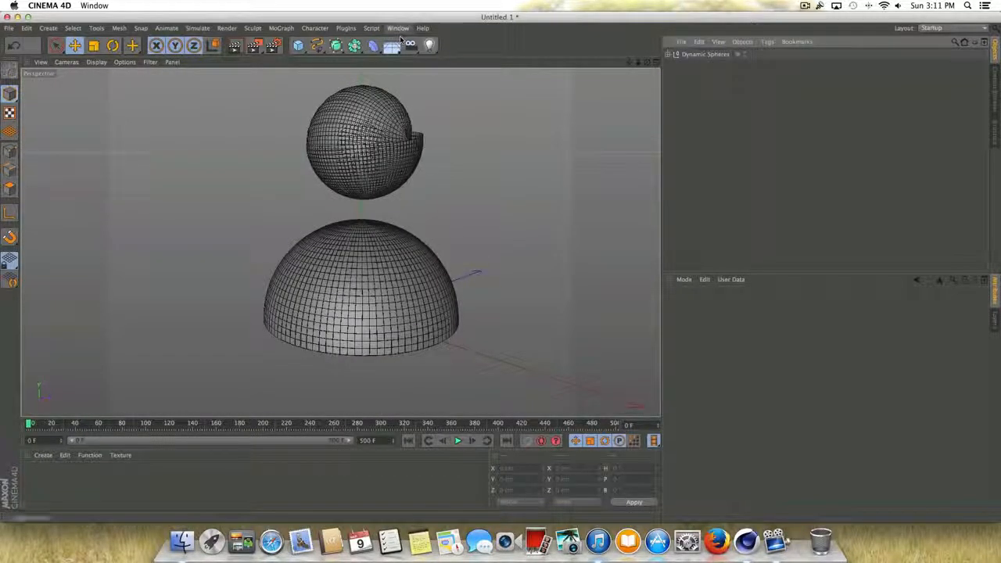
- Load the White Glow material from the Free Material Pack in the Content Browser into the scene and select it
{"action": "left_click", "coordinate": [398, 28]}
{"action": "left_click", "coordinate": [418, 84]}
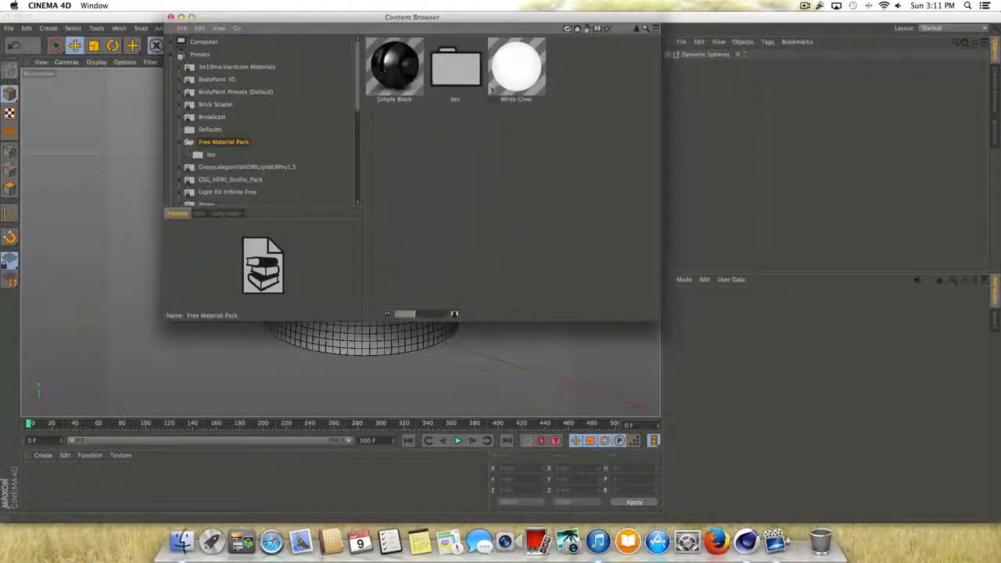
{"action": "left_click", "coordinate": [506, 56]}
{"action": "double_click", "coordinate": [520, 72]}
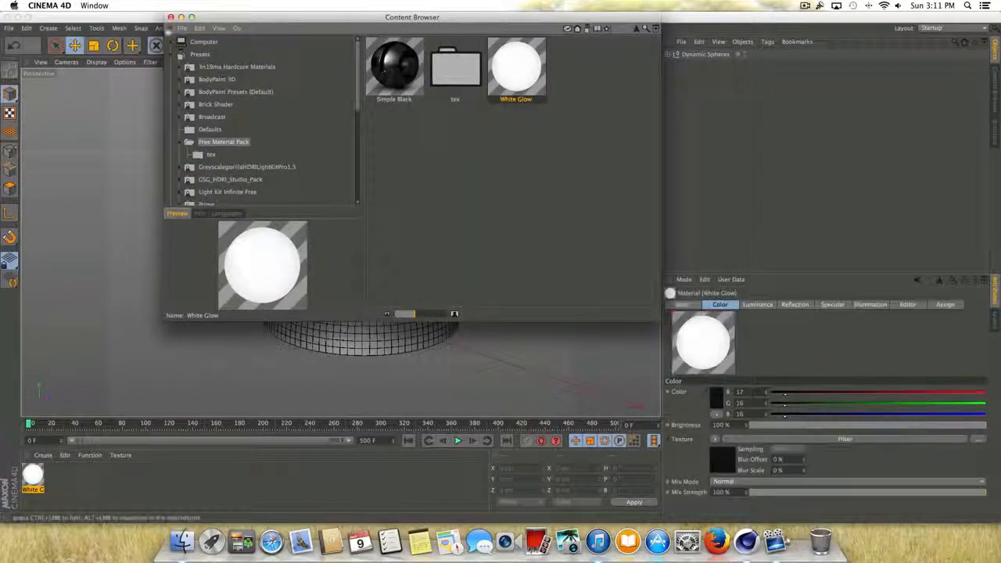
{"action": "left_click", "coordinate": [170, 17]}
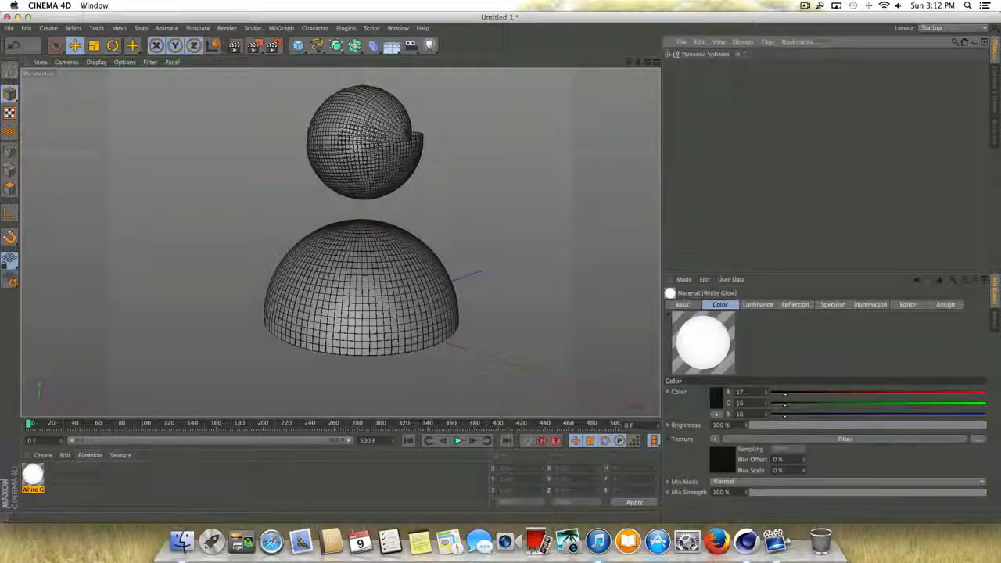
{"action": "left_click", "coordinate": [106, 481]}
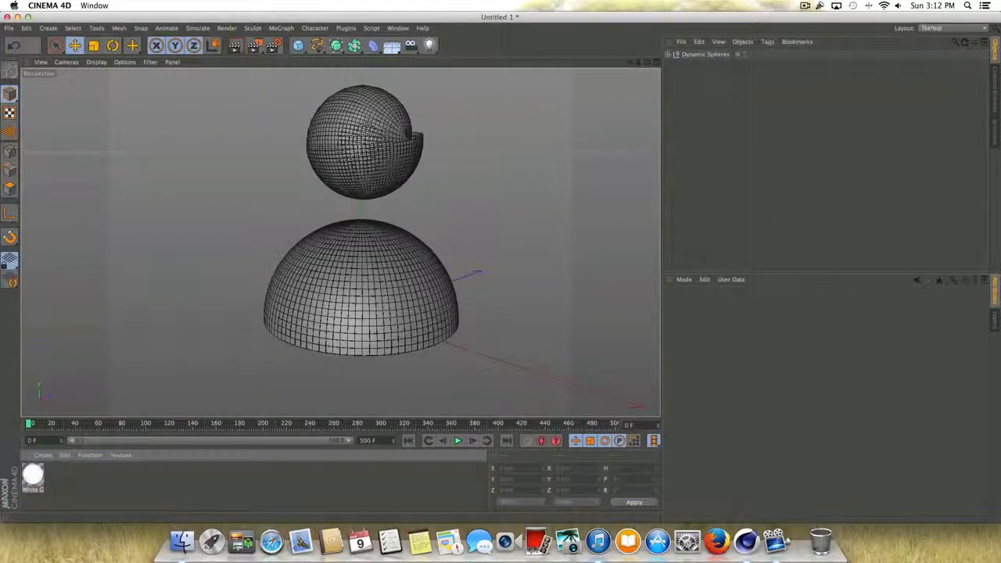
{"action": "left_click", "coordinate": [32, 473]}
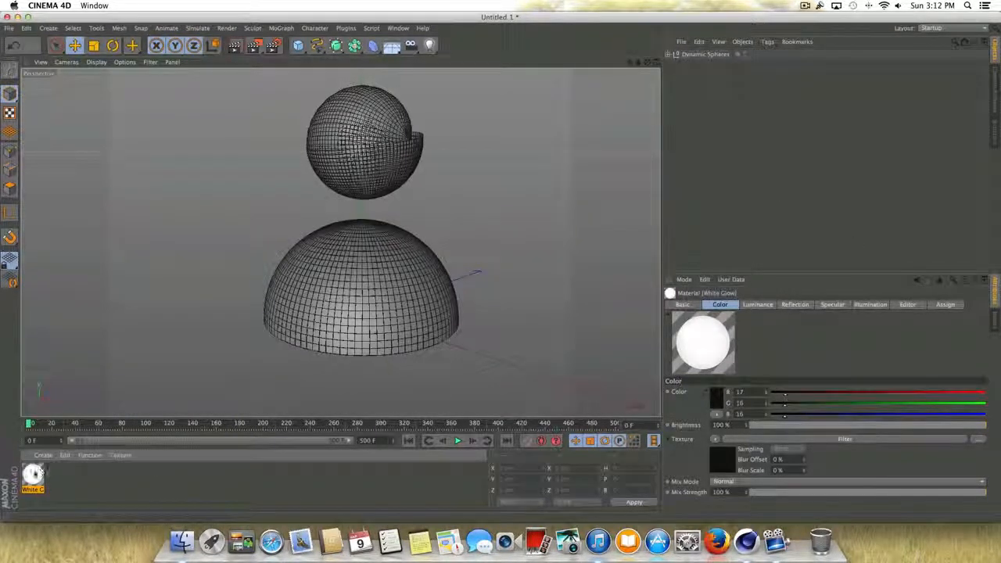
- Apply the White Glow material to both cloned spheres and set the projection of both texture tags to Spherical
{"action": "left_click_drag", "start_coordinate": [33, 474], "coordinate": [319, 331]}
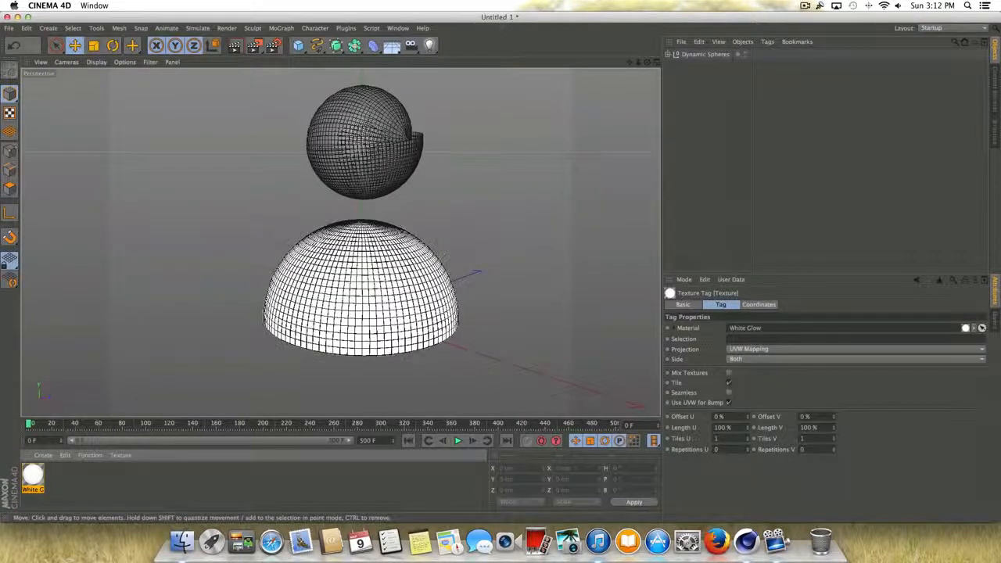
{"action": "left_click_drag", "start_coordinate": [42, 473], "coordinate": [389, 170]}
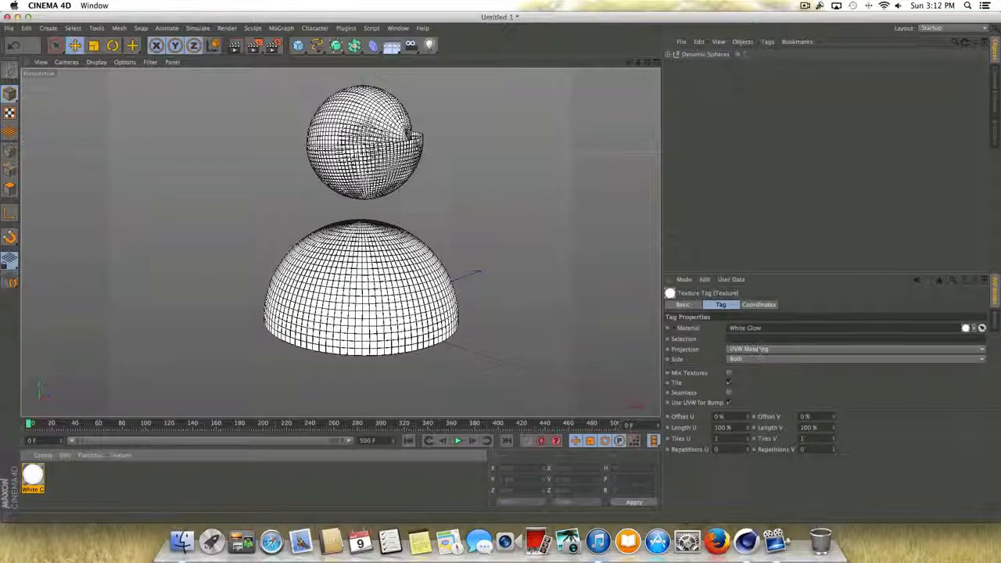
{"action": "left_click", "coordinate": [668, 54]}
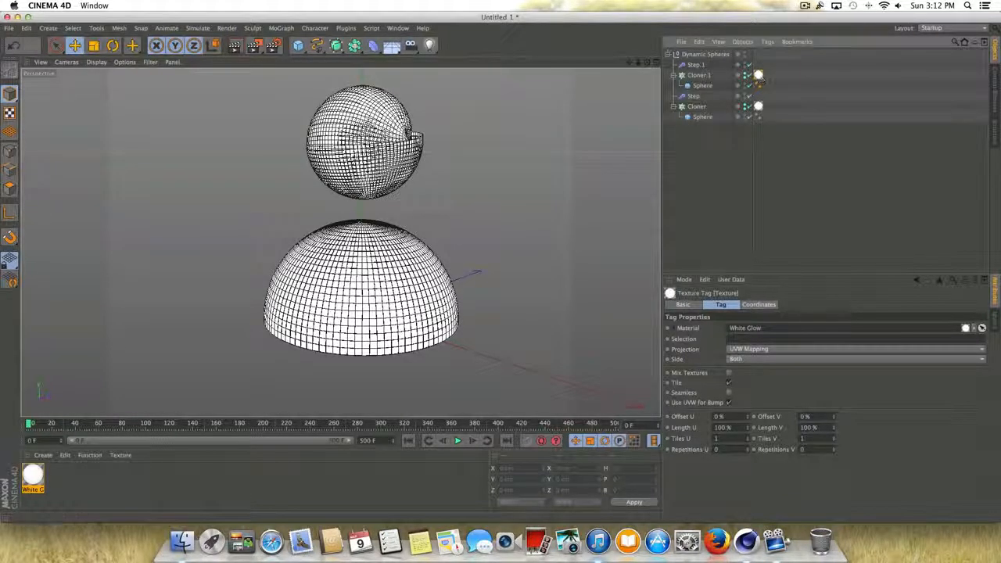
{"action": "left_click", "coordinate": [755, 352]}
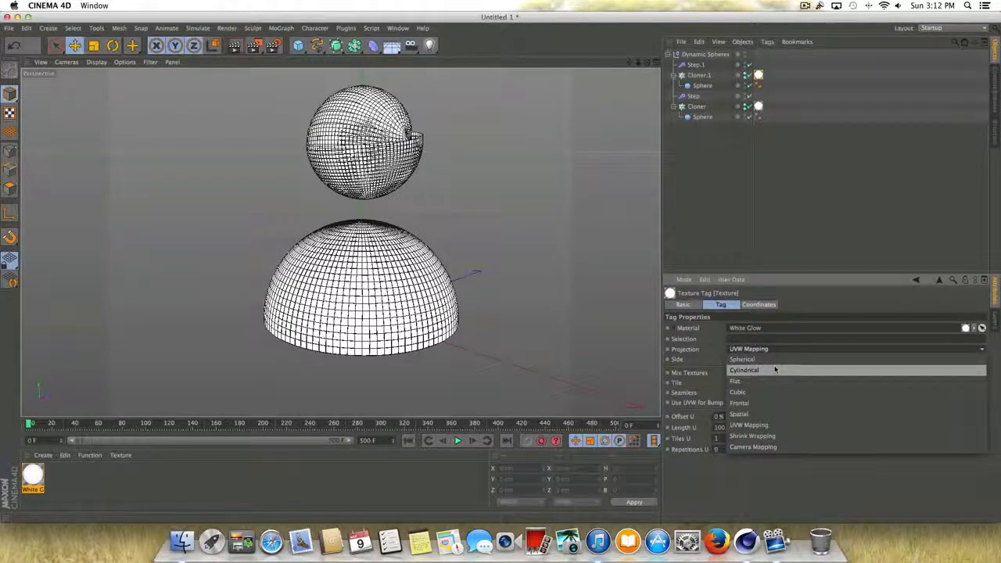
{"action": "left_click", "coordinate": [772, 361]}
{"action": "left_click", "coordinate": [758, 106]}
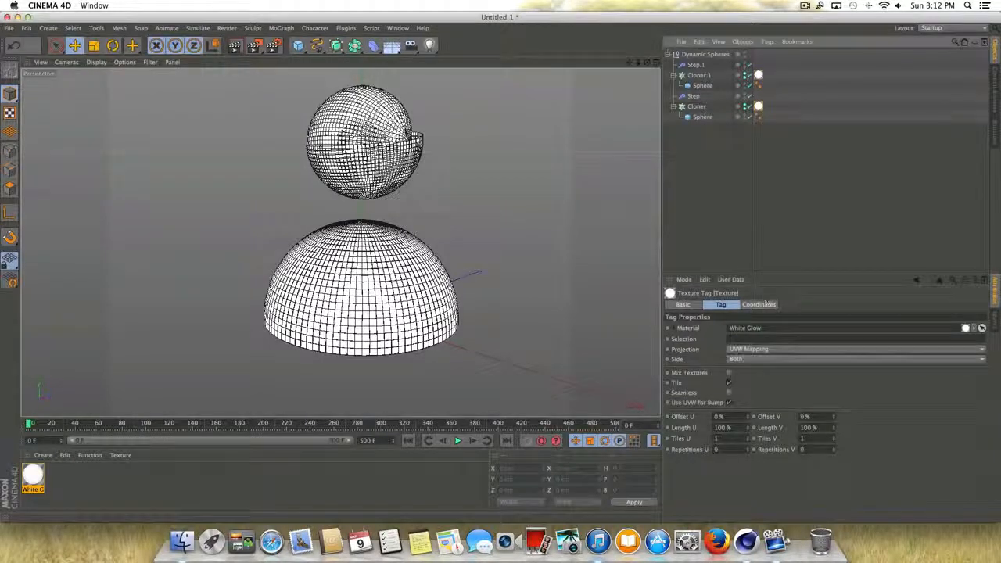
{"action": "left_click", "coordinate": [749, 349]}
{"action": "left_click", "coordinate": [751, 360]}
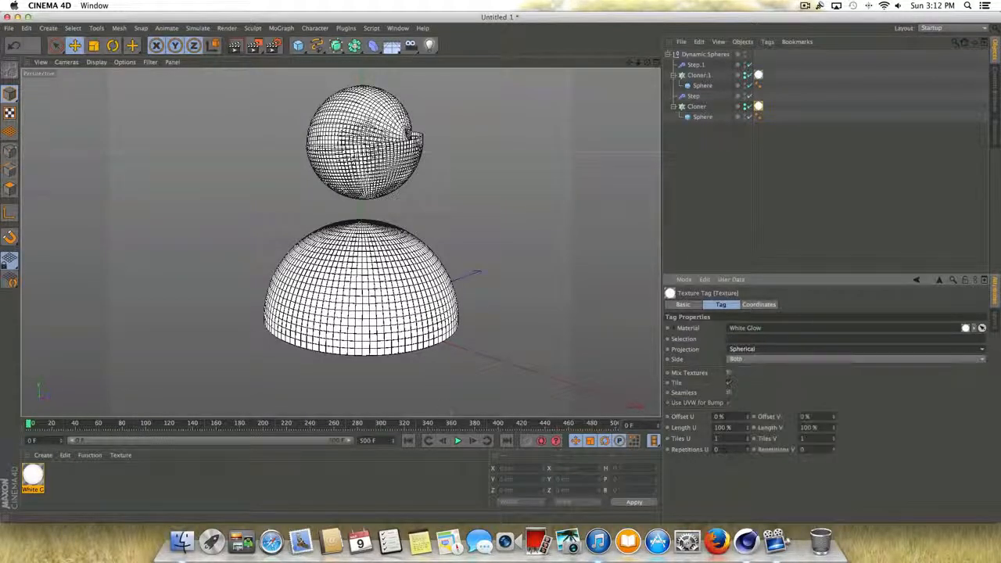
- Create a new material with Reflection enabled at 20% brightness, using a Fresnel texture at 20% mix strength
{"action": "double_click", "coordinate": [133, 474]}
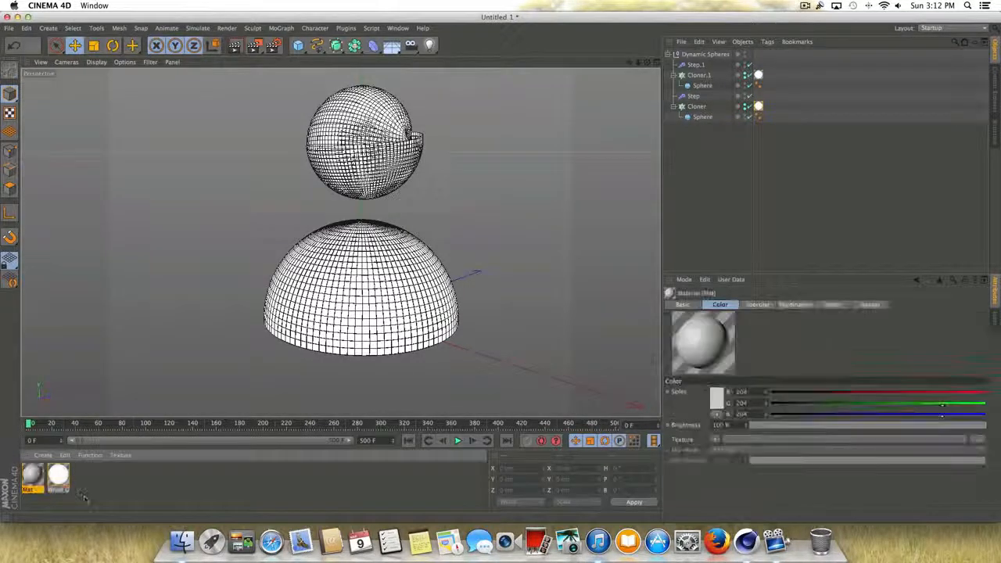
{"action": "double_click", "coordinate": [41, 477]}
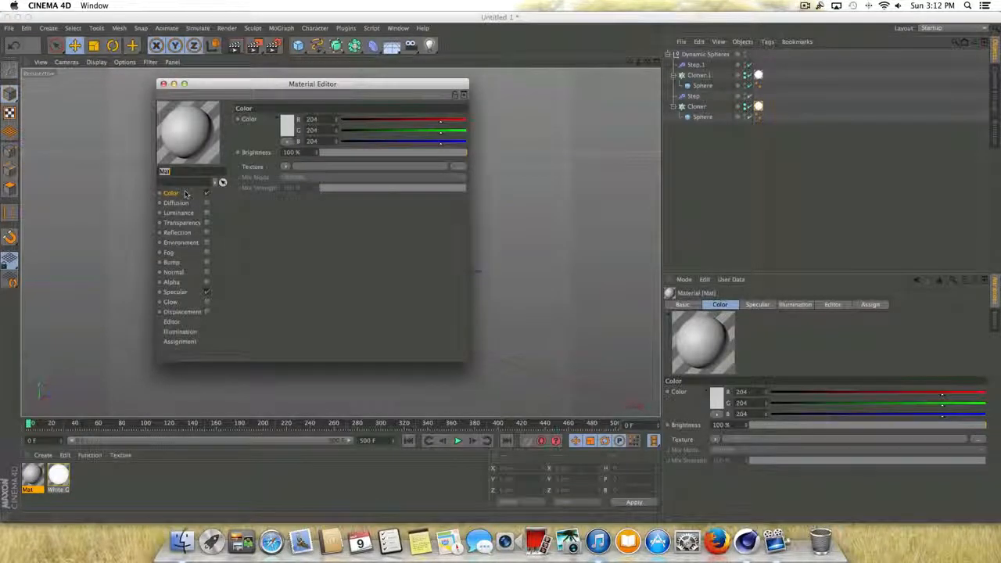
{"action": "left_click", "coordinate": [206, 232]}
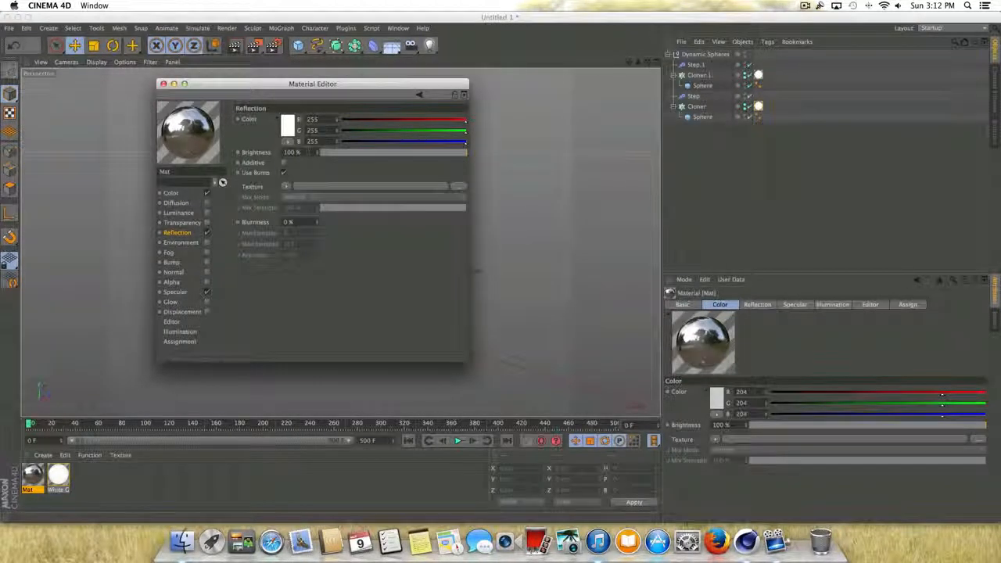
{"action": "type", "text": "20"}
{"action": "key", "text": "Return"}
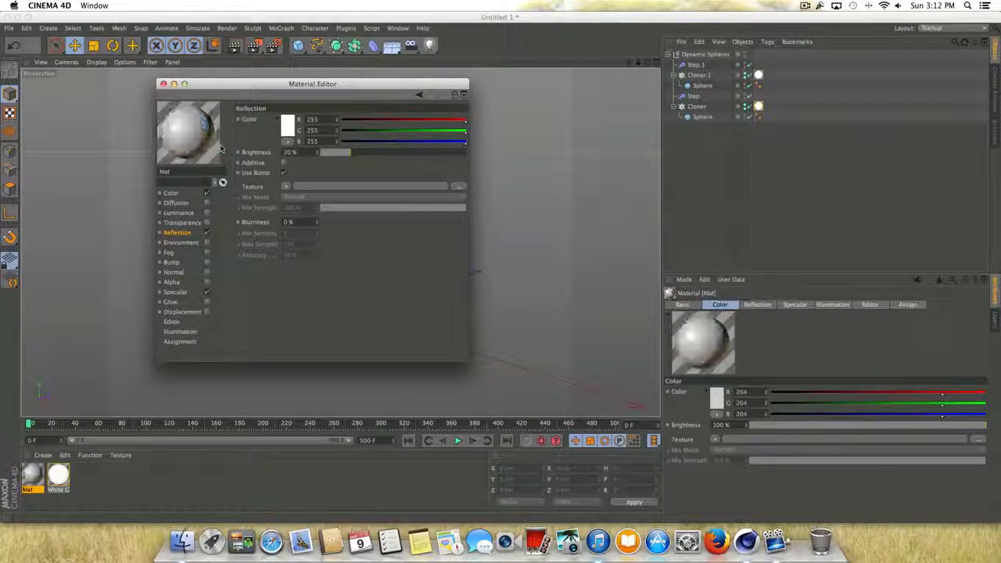
{"action": "left_click", "coordinate": [286, 187]}
{"action": "left_click", "coordinate": [296, 291]}
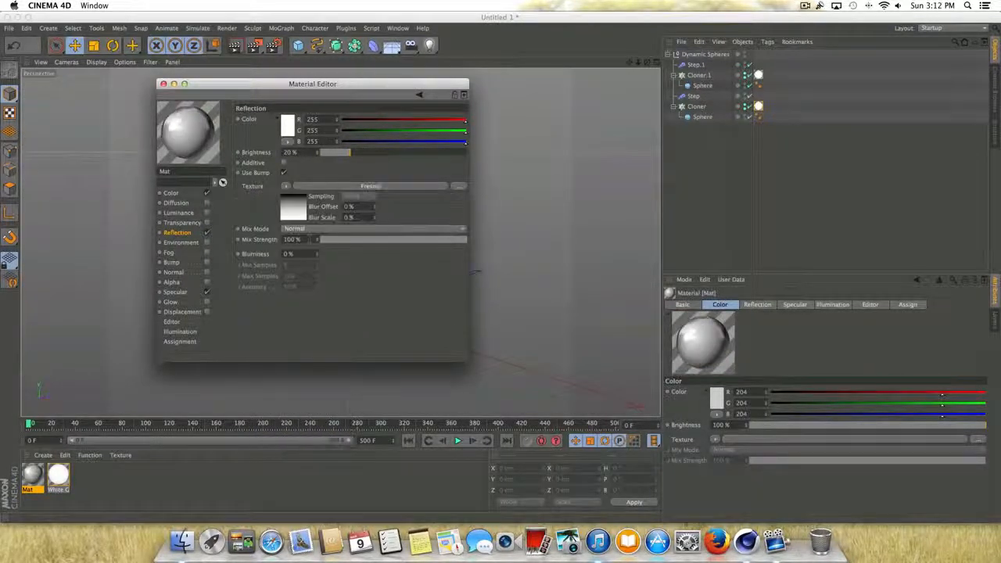
{"action": "type", "text": "20"}
{"action": "key", "text": "Return"}
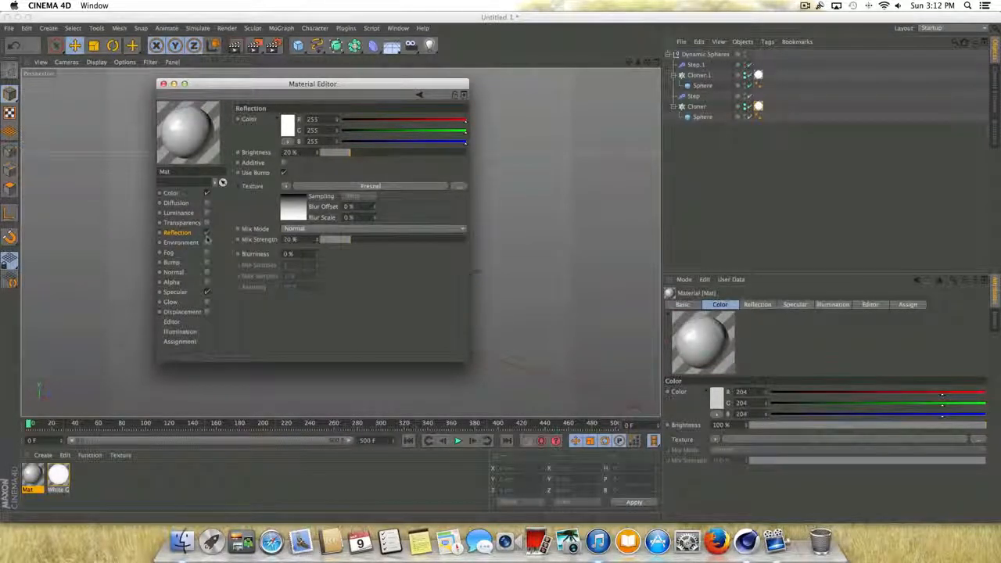
- Set the new reflective material's color to pure white (255, 255, 255), close its editor and delete the material
{"action": "left_click", "coordinate": [173, 192]}
{"action": "left_click", "coordinate": [287, 127]}
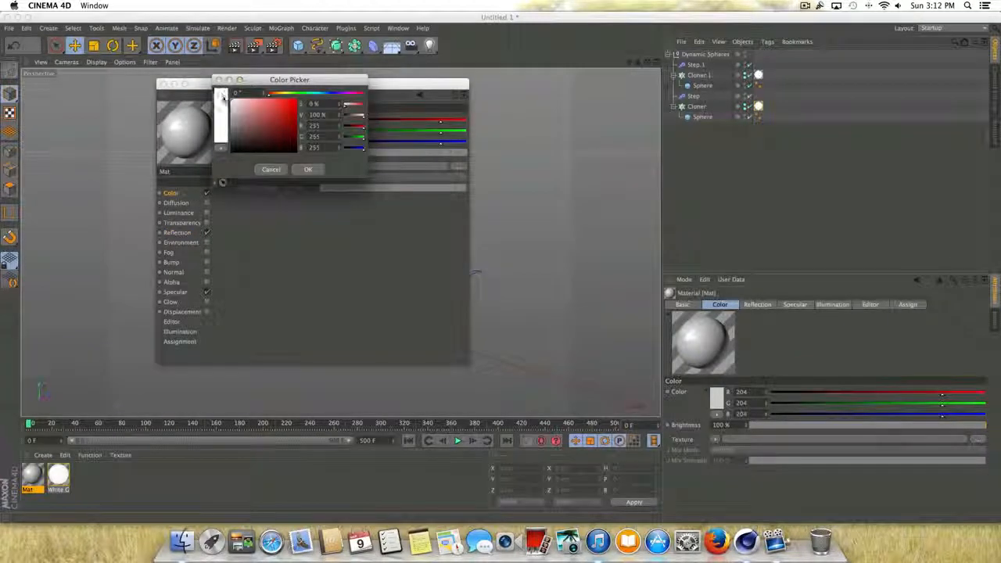
{"action": "left_click", "coordinate": [306, 169]}
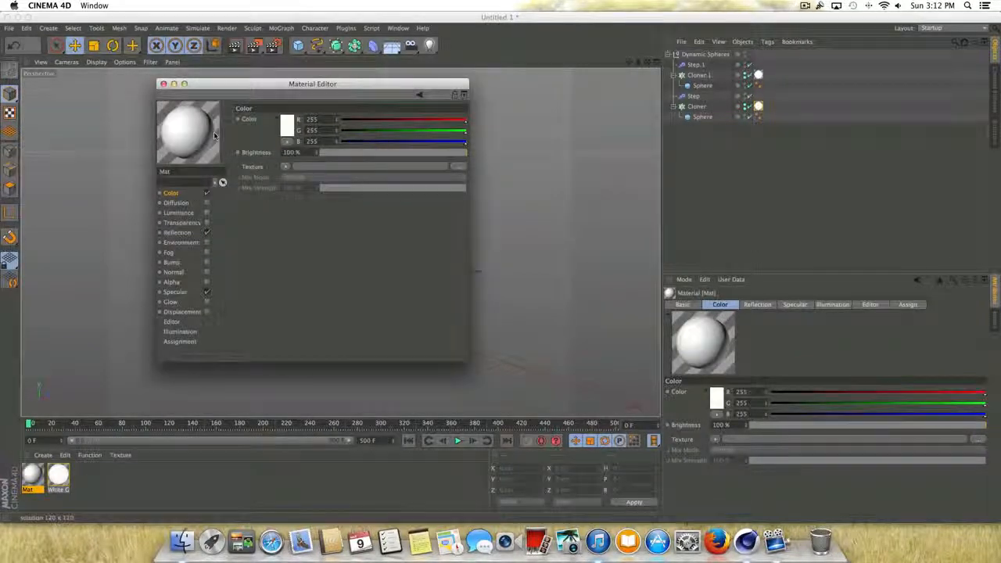
{"action": "left_click", "coordinate": [162, 83]}
{"action": "key", "text": "Delete"}
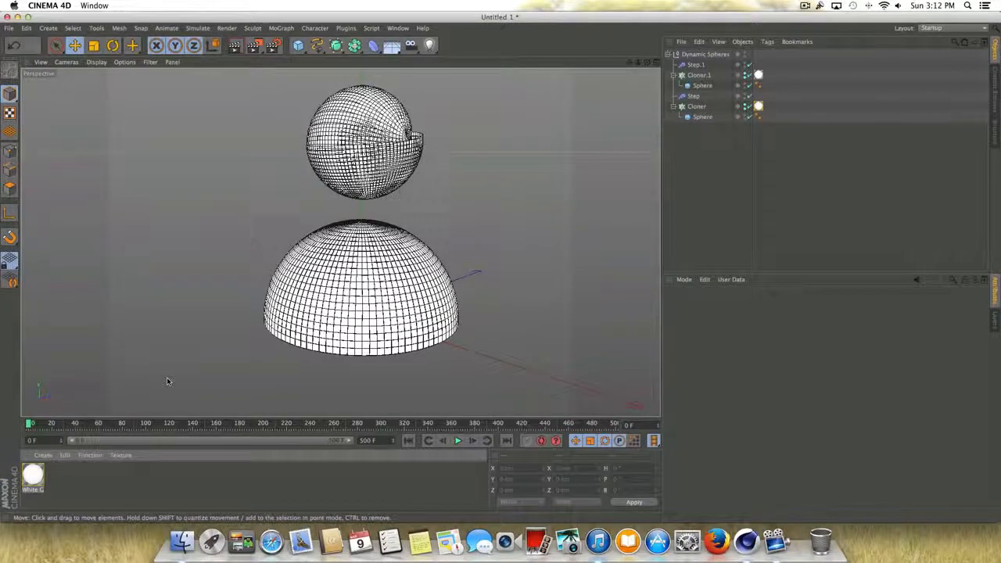
- Preview-render the spheres at the first frame and again at about frame 62 of the animation
{"action": "key", "text": "super+r"}
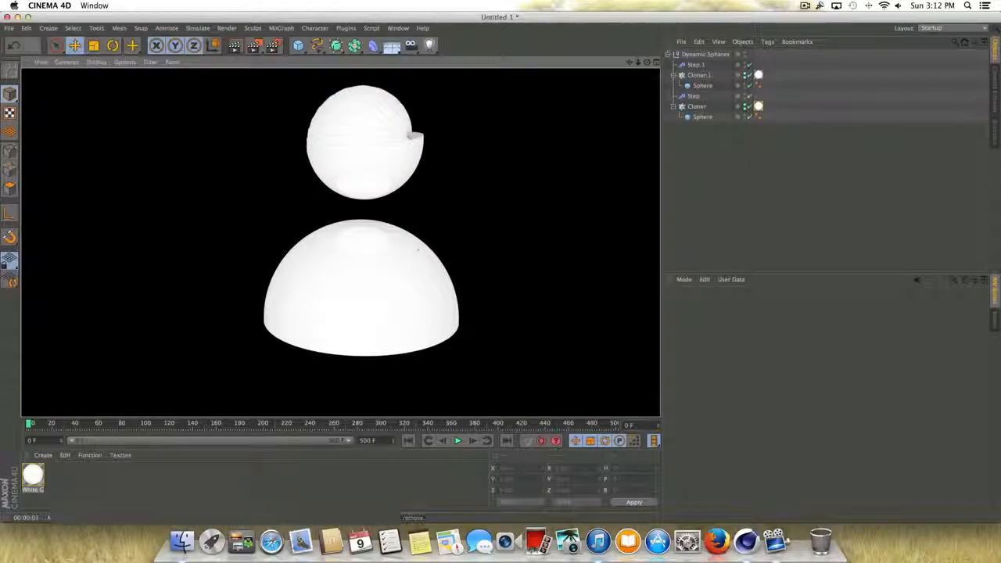
{"action": "left_click", "coordinate": [457, 440]}
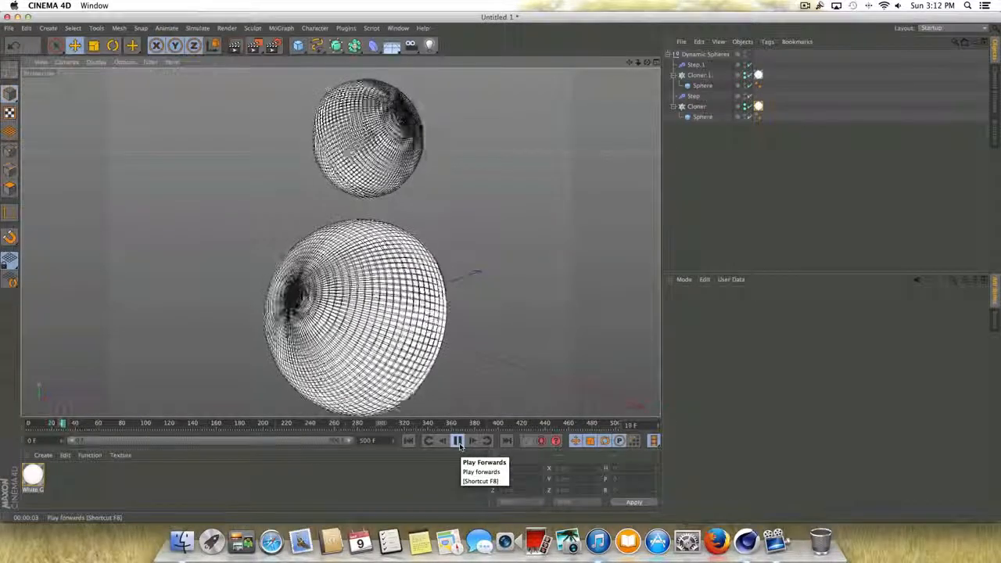
{"action": "left_click", "coordinate": [458, 441]}
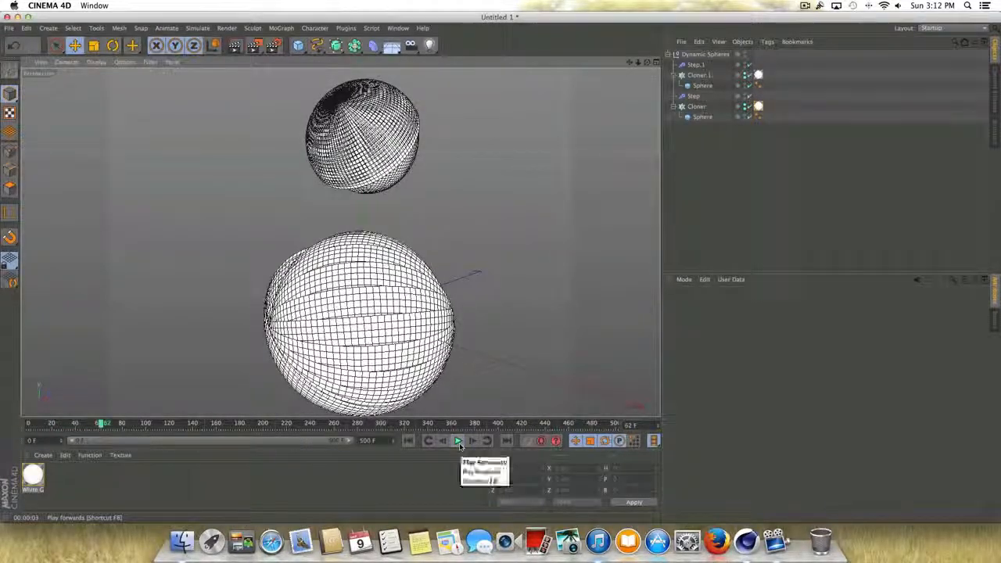
{"action": "key", "text": "super+r"}
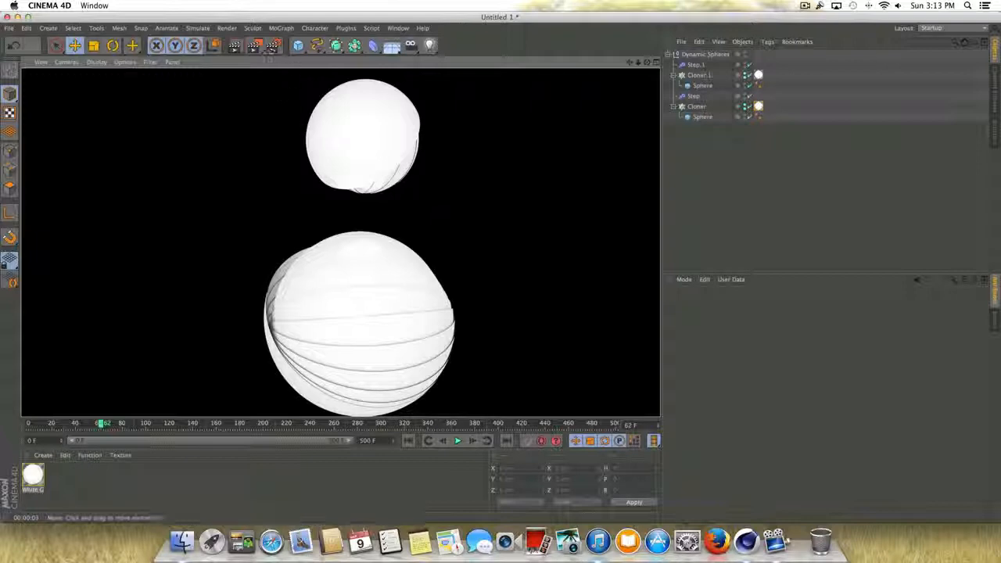
- Set the Ambient Occlusion maximum samples to 150 in the render settings and preview-render the view again
{"action": "left_click", "coordinate": [272, 45]}
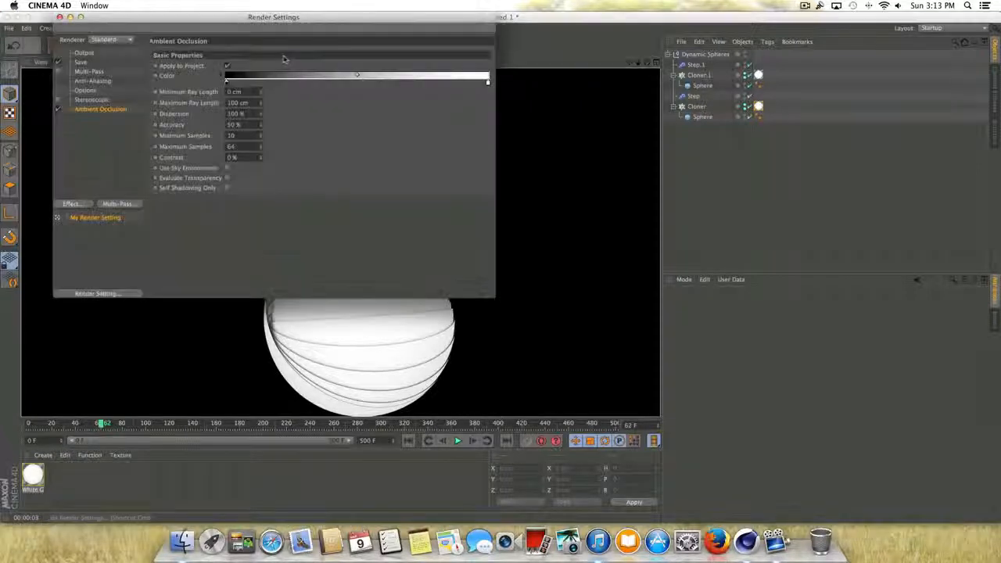
{"action": "left_click", "coordinate": [125, 109]}
{"action": "left_click_drag", "start_coordinate": [235, 147], "coordinate": [191, 151]}
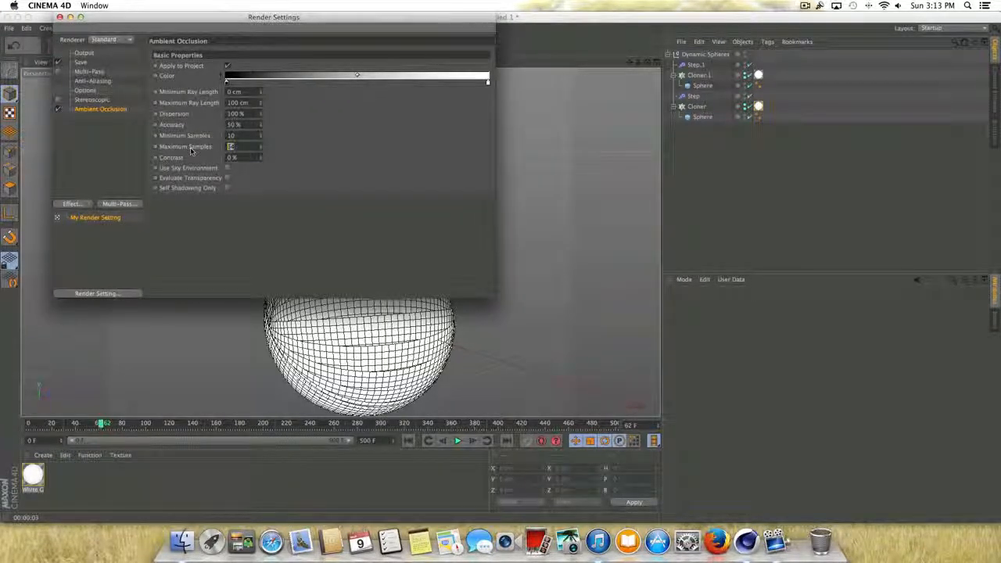
{"action": "type", "text": "150"}
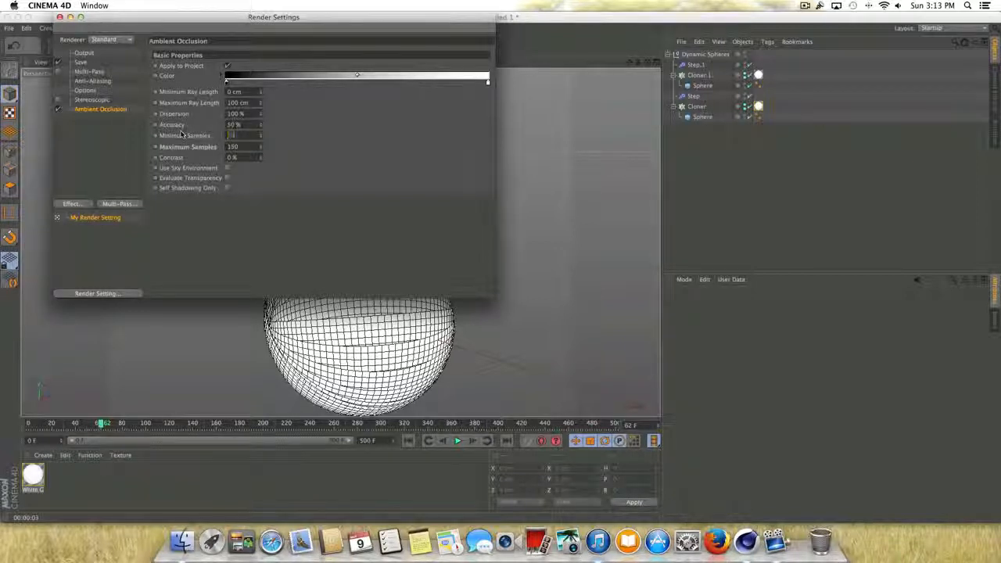
{"action": "left_click", "coordinate": [60, 16]}
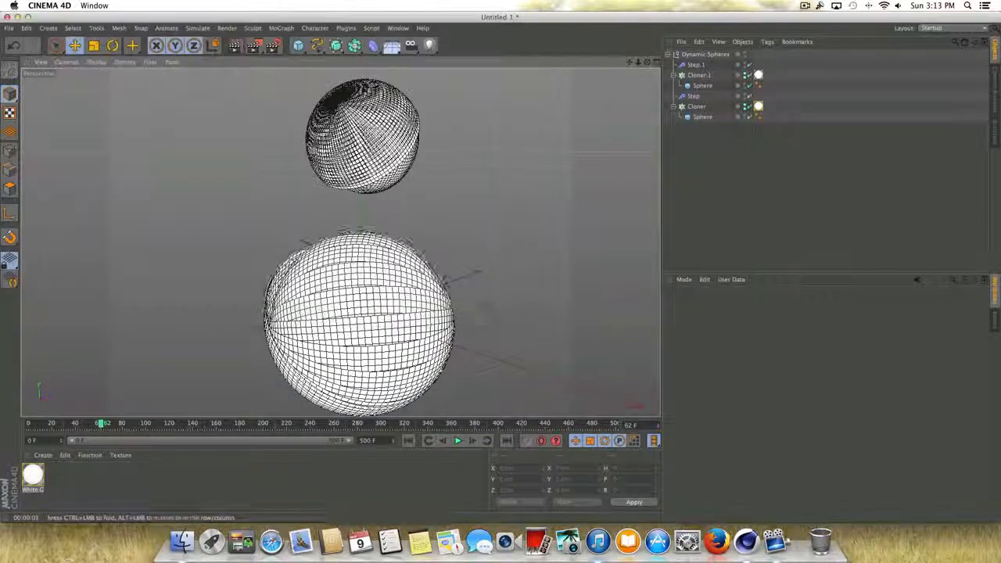
{"action": "key", "text": "super+r"}
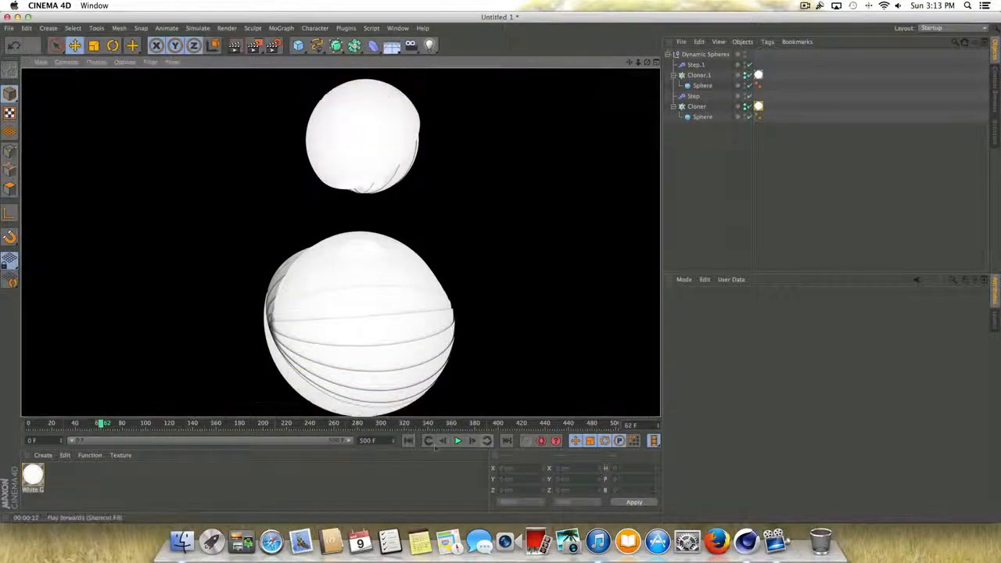
- Return to the first frame, collapse the Dynamic Spheres group and add a Background object to the scene
{"action": "left_click", "coordinate": [408, 440]}
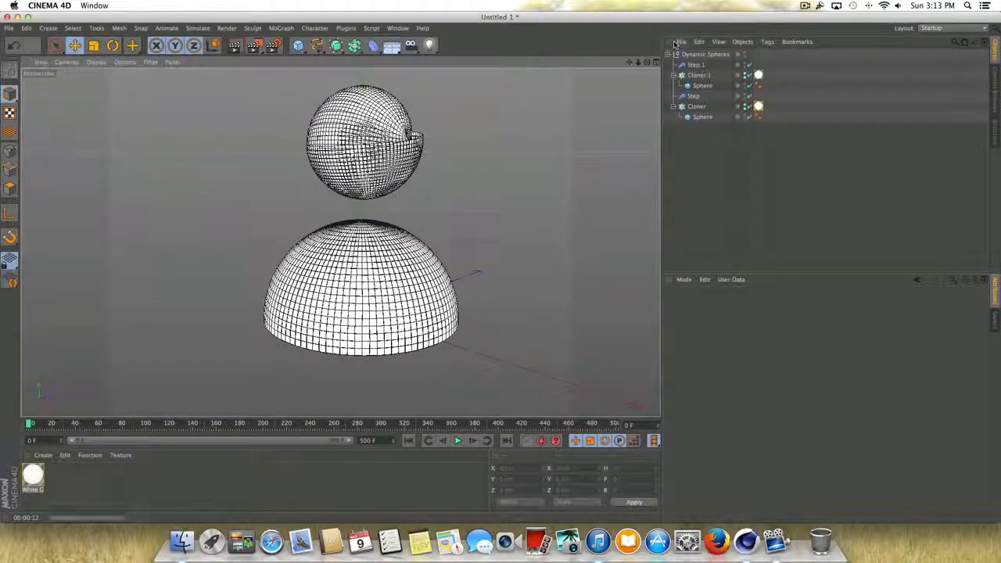
{"action": "left_click", "coordinate": [675, 54]}
{"action": "left_click", "coordinate": [390, 47]}
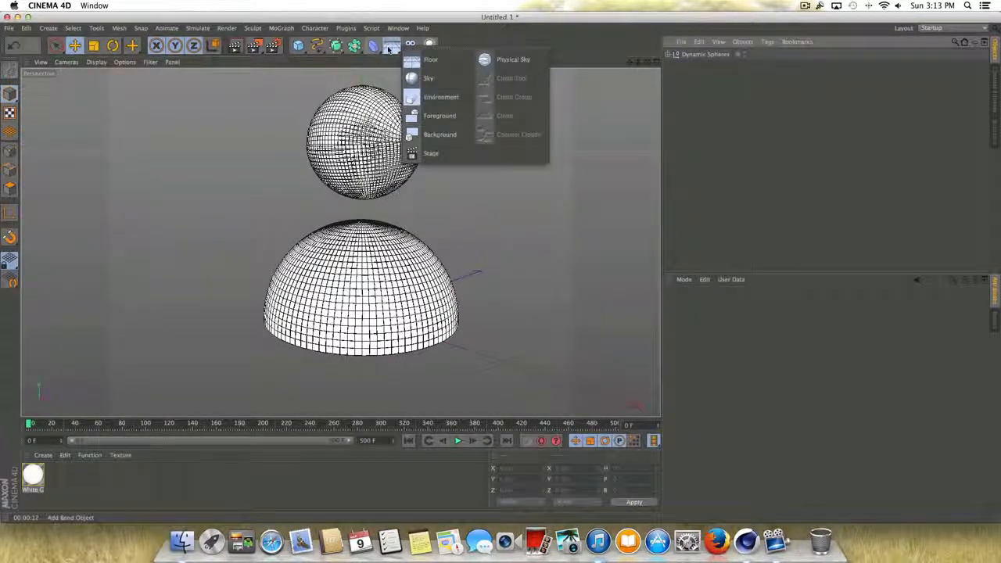
{"action": "left_click", "coordinate": [438, 135]}
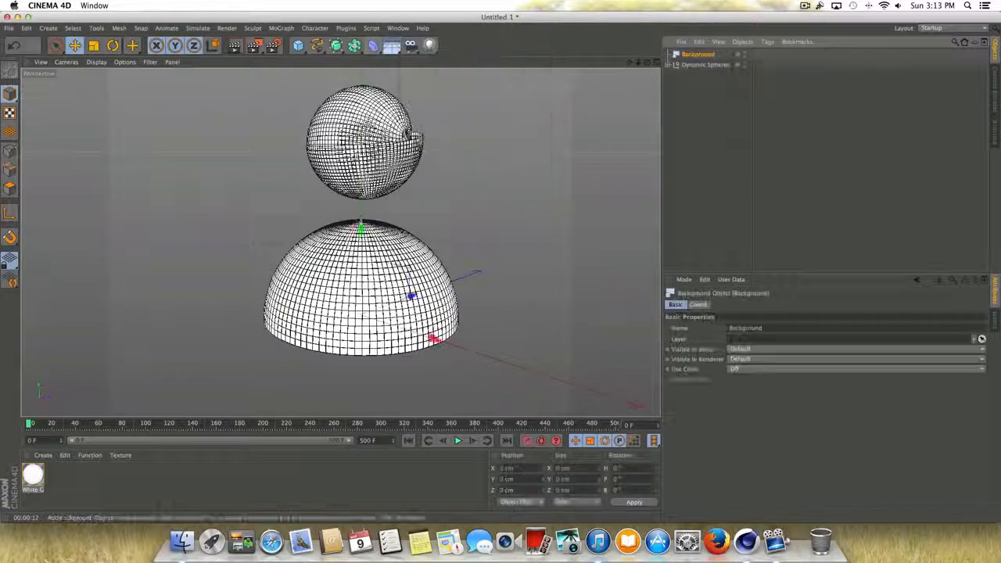
- Create a new material for the background and disable its Specular channel
{"action": "double_click", "coordinate": [40, 478]}
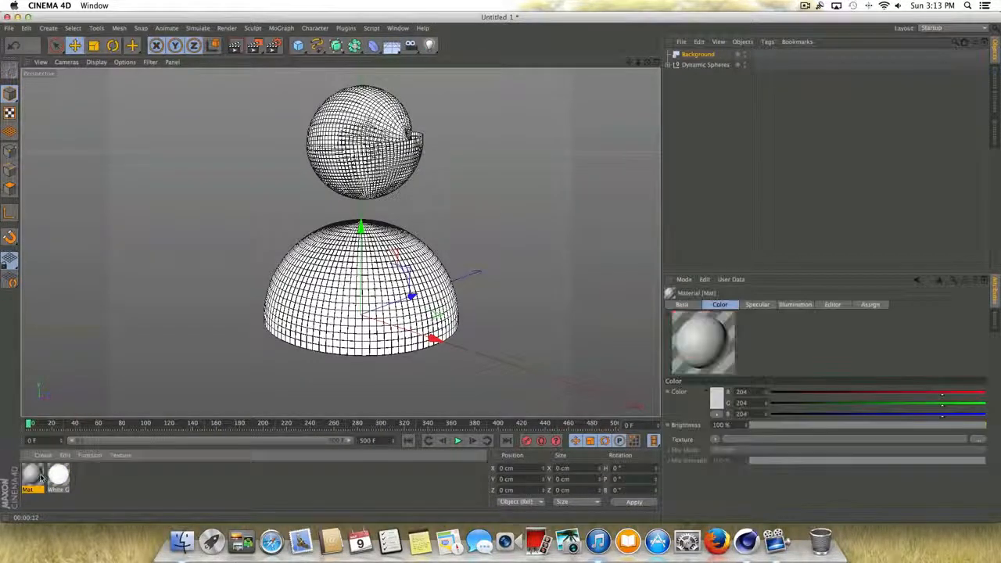
{"action": "double_click", "coordinate": [39, 477]}
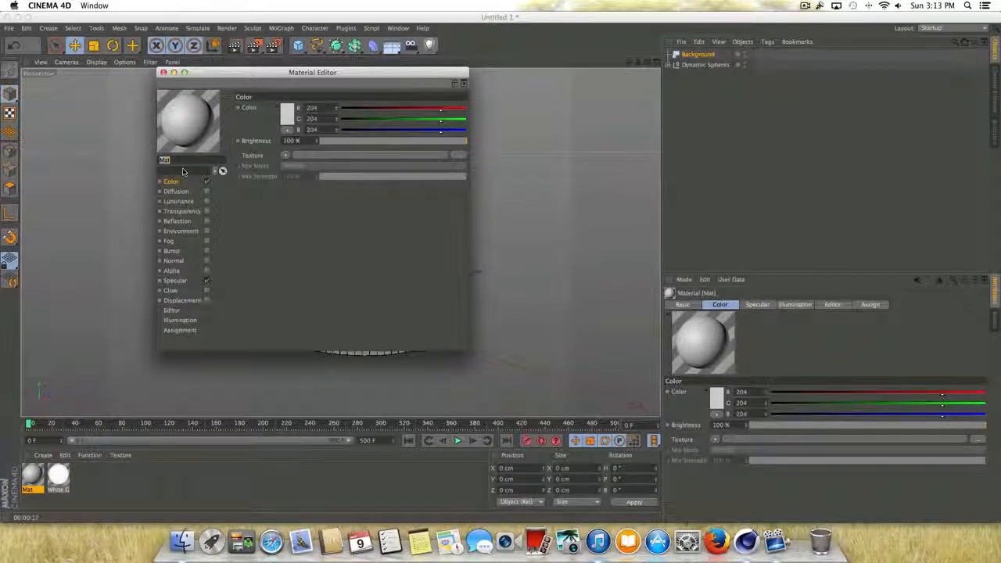
{"action": "left_click_drag", "start_coordinate": [235, 76], "coordinate": [301, 96]}
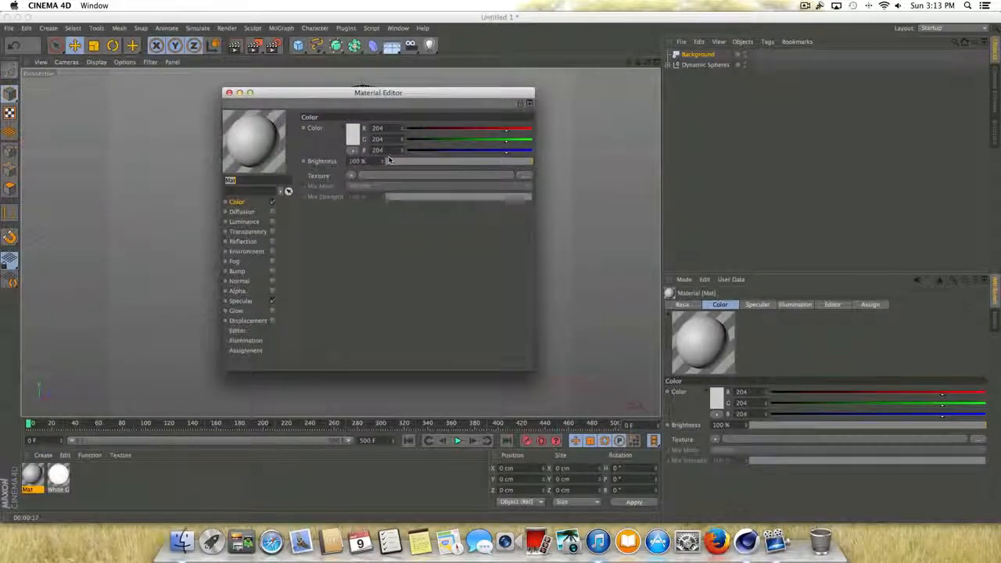
{"action": "left_click", "coordinate": [240, 300]}
{"action": "left_click", "coordinate": [272, 300]}
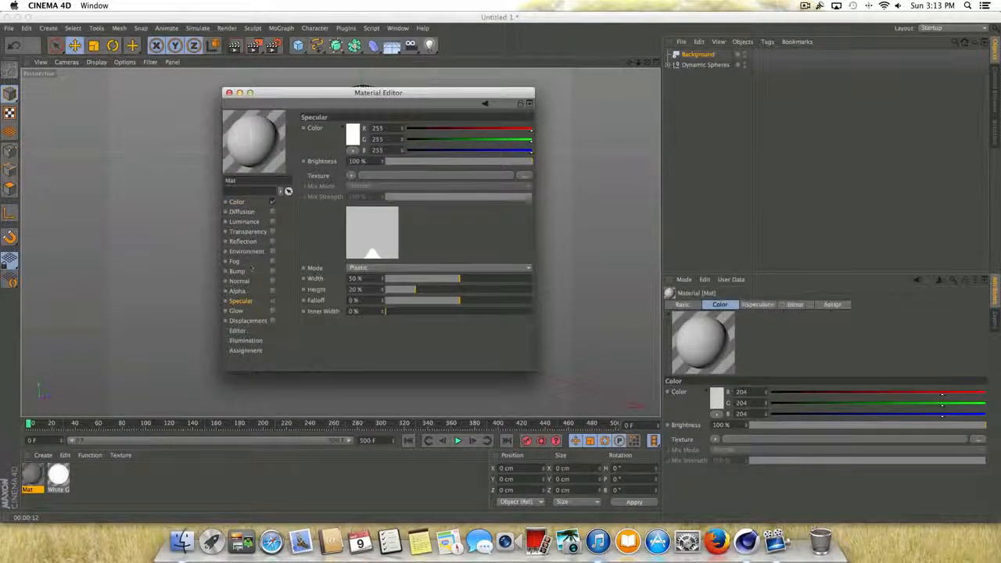
- Load a Gradient shader into the background material's Color texture and set its type to 2D - Circular
{"action": "left_click", "coordinate": [238, 202]}
{"action": "left_click", "coordinate": [350, 175]}
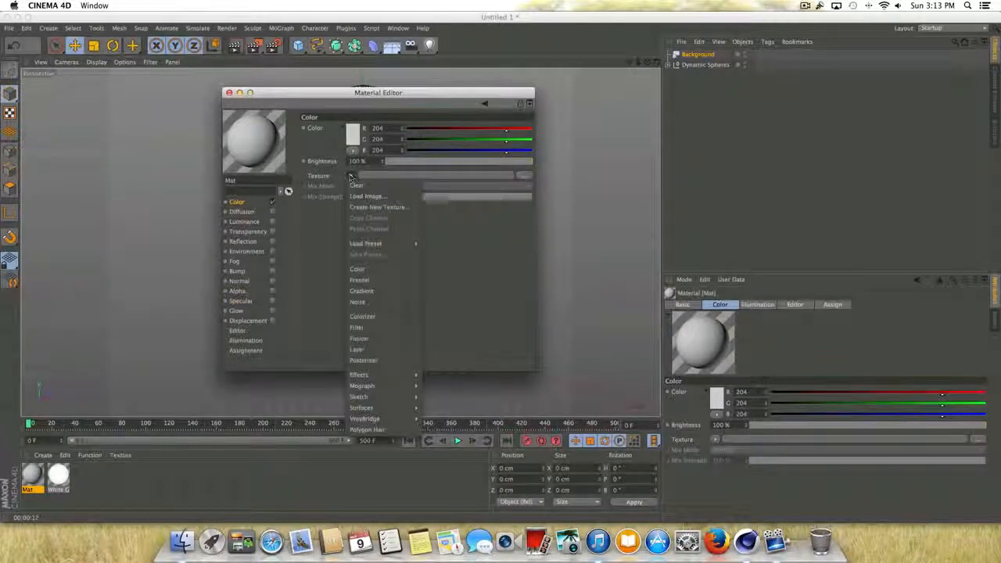
{"action": "left_click", "coordinate": [367, 291]}
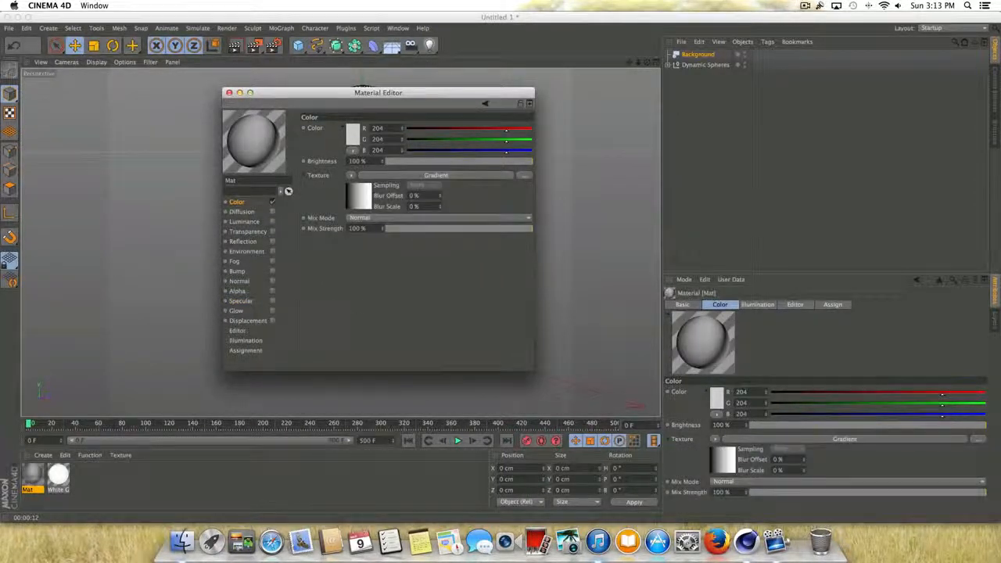
{"action": "left_click", "coordinate": [360, 197]}
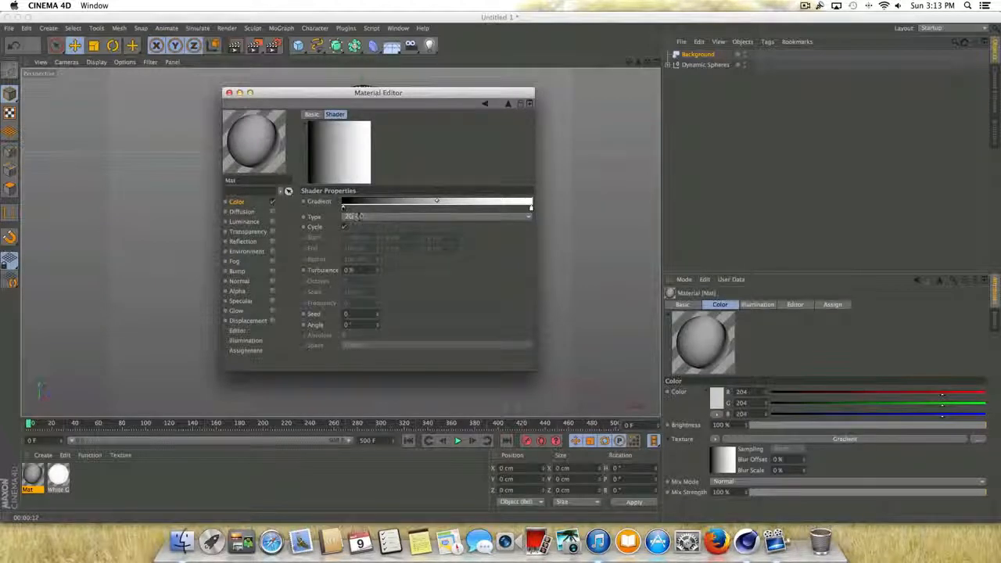
{"action": "left_click", "coordinate": [369, 218]}
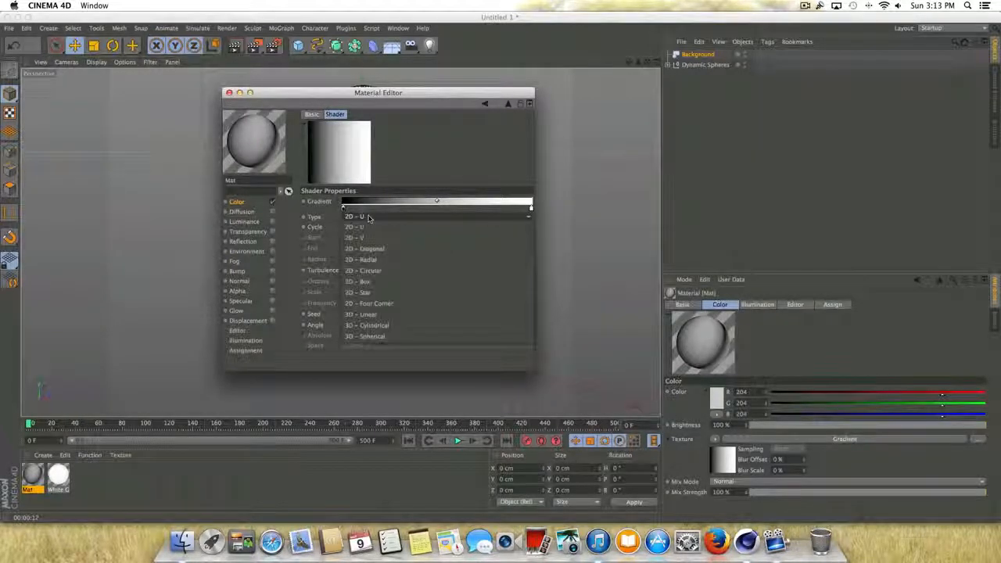
{"action": "left_click", "coordinate": [381, 272]}
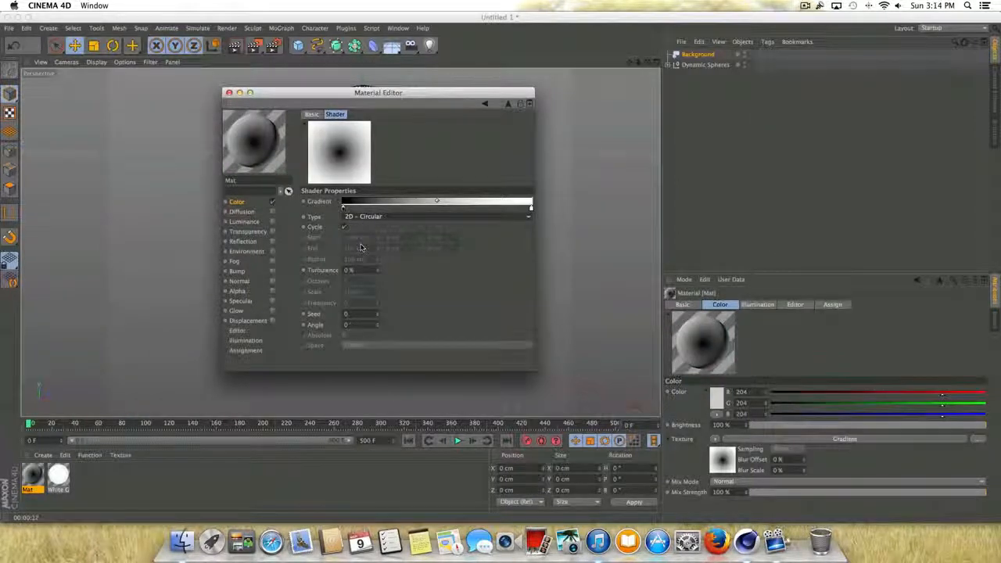
- Recolour the gradient's black knot to dark grey with RGB 47, 47, 47
{"action": "double_click", "coordinate": [342, 208]}
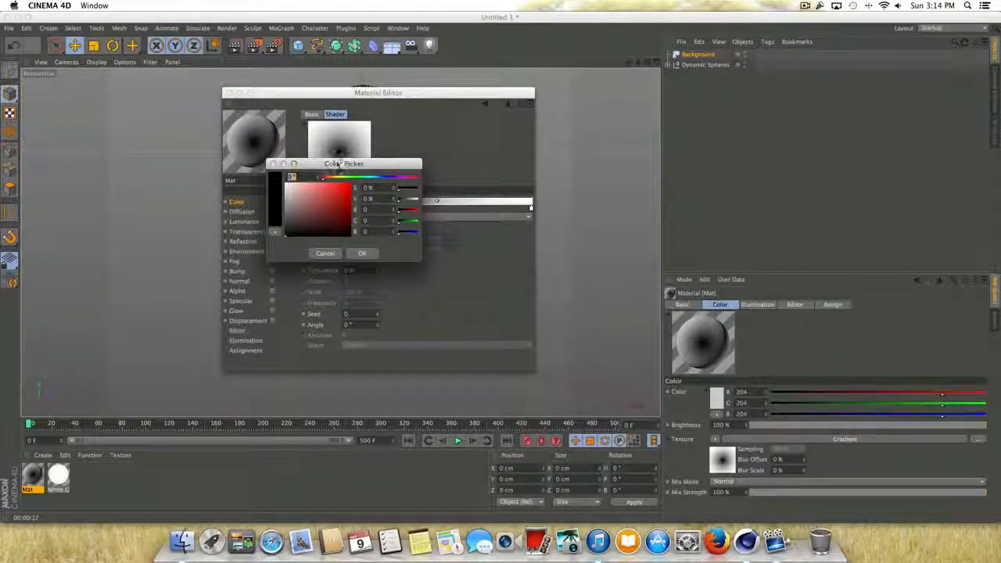
{"action": "left_click_drag", "start_coordinate": [338, 165], "coordinate": [431, 184]}
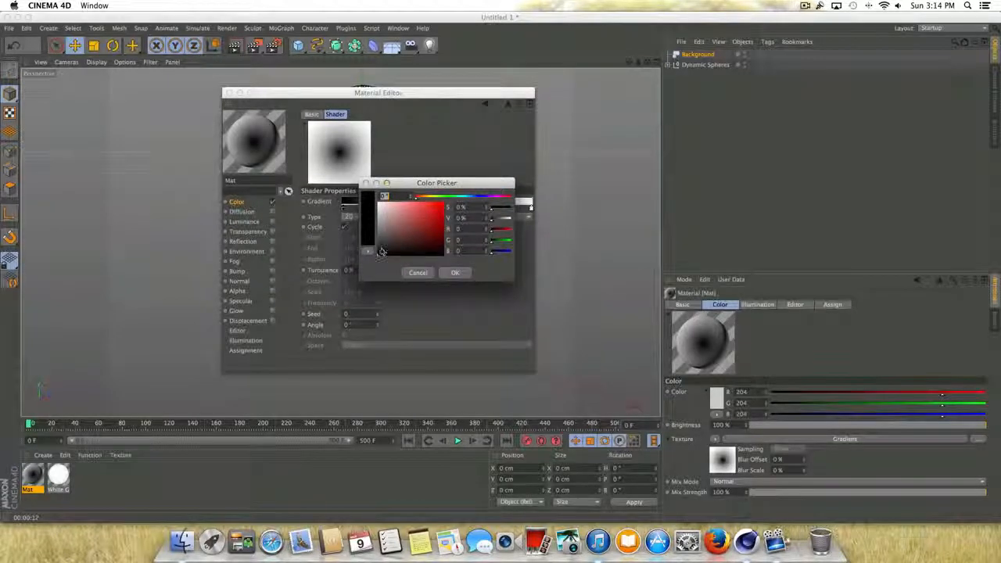
{"action": "left_click_drag", "start_coordinate": [381, 251], "coordinate": [378, 247]}
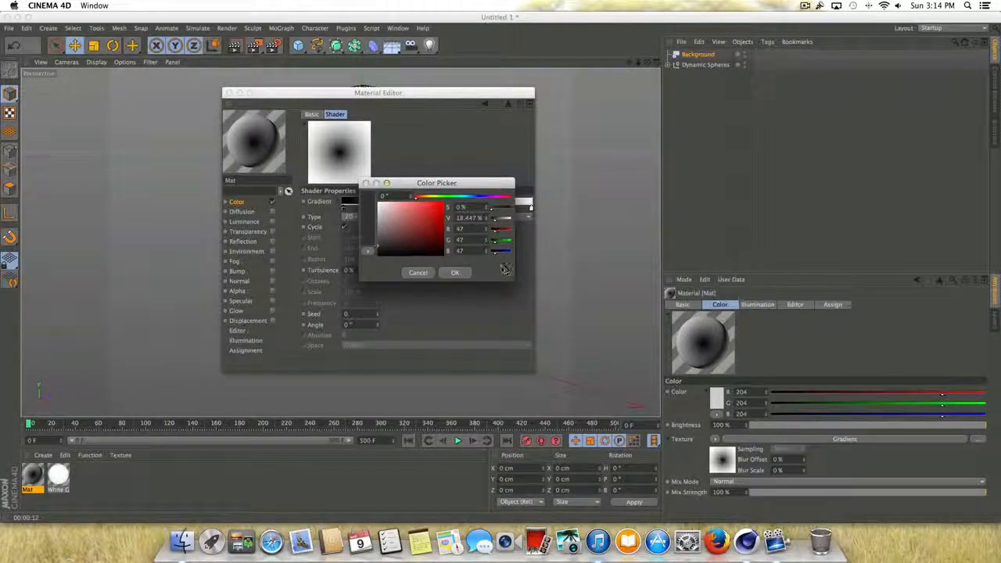
{"action": "left_click", "coordinate": [454, 273]}
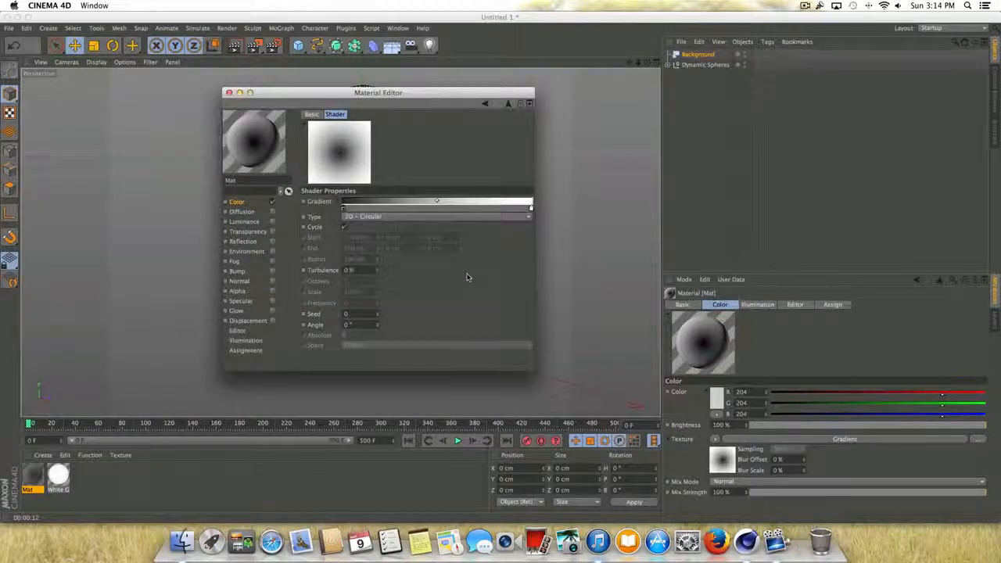
- Recolour the gradient's white end knot to a very dark neutral grey and close the Material Editor
{"action": "double_click", "coordinate": [531, 208]}
{"action": "left_click", "coordinate": [491, 224]}
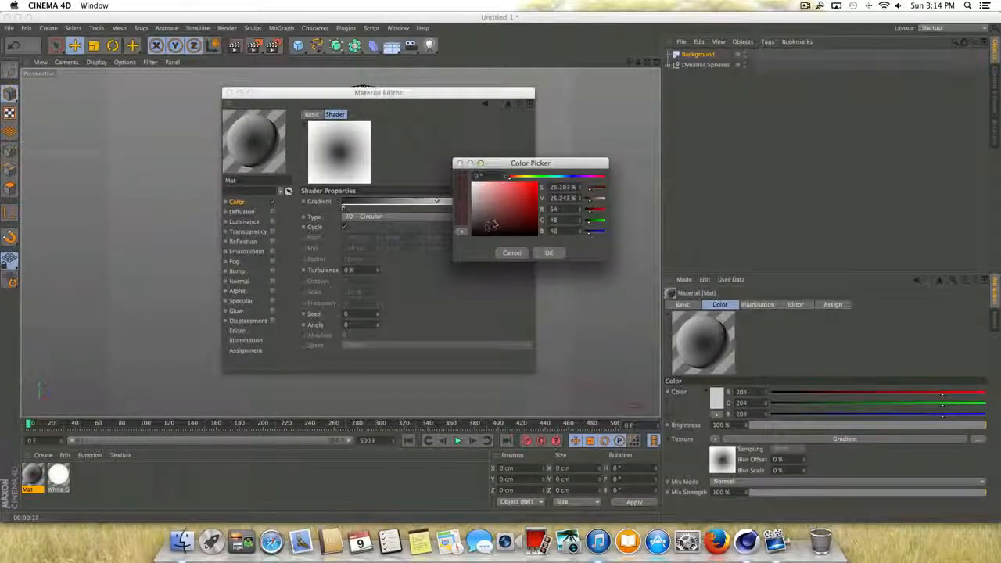
{"action": "left_click", "coordinate": [470, 231]}
{"action": "key", "text": "Return"}
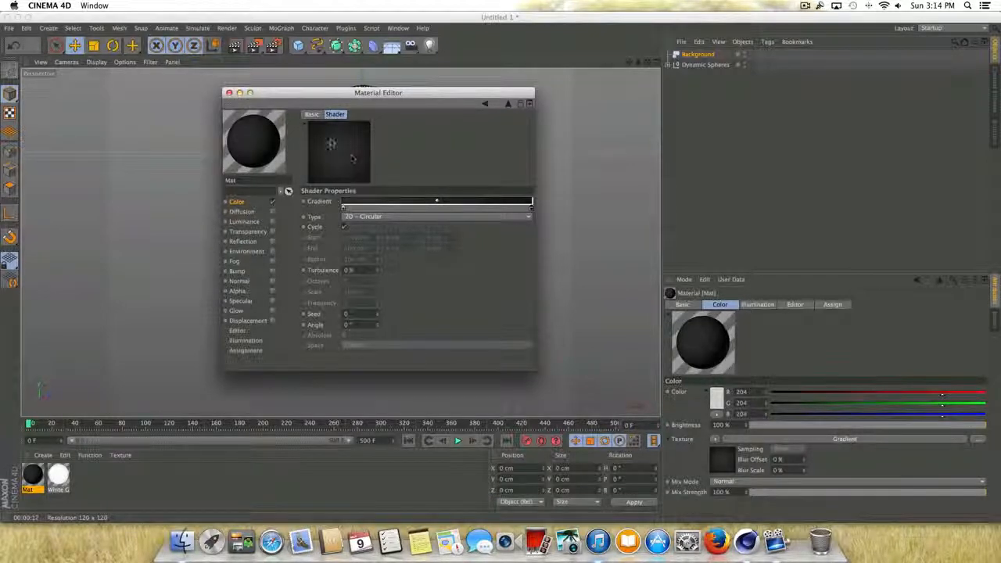
{"action": "left_click", "coordinate": [230, 93]}
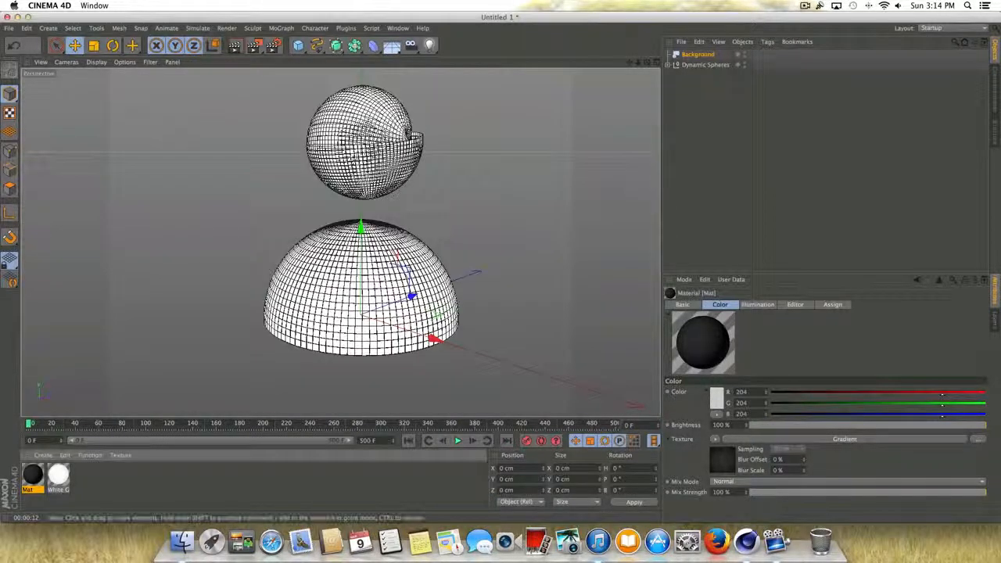
- Apply the dark gradient material to the Background object and preview-render the view
{"action": "left_click_drag", "start_coordinate": [146, 381], "coordinate": [698, 54]}
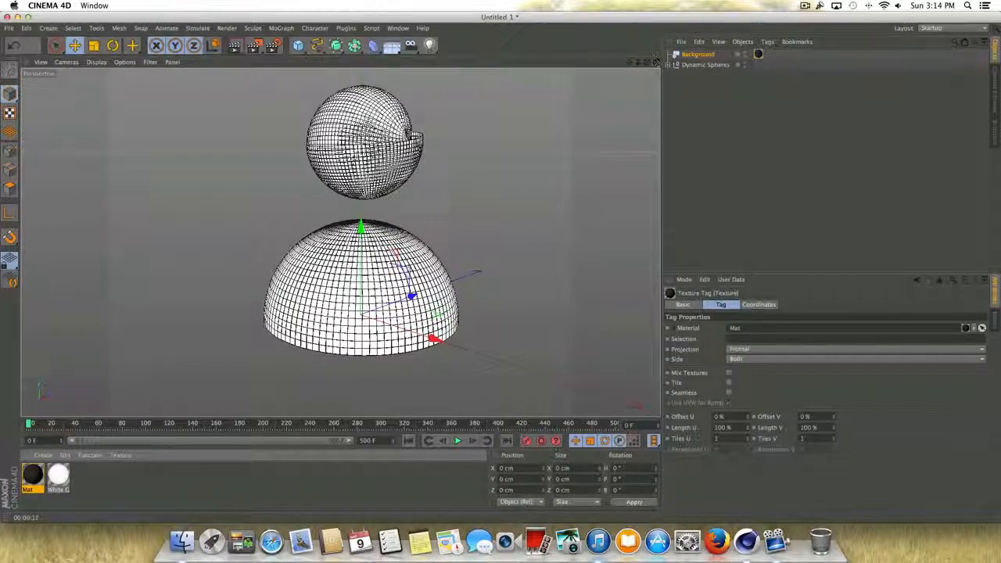
{"action": "left_click_drag", "start_coordinate": [630, 62], "coordinate": [631, 64]}
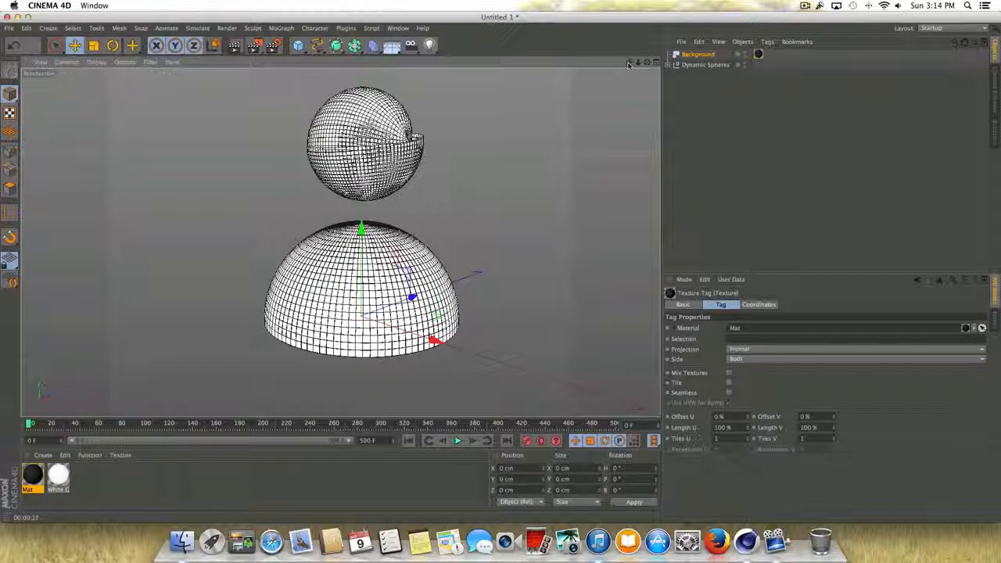
{"action": "key", "text": "super+r"}
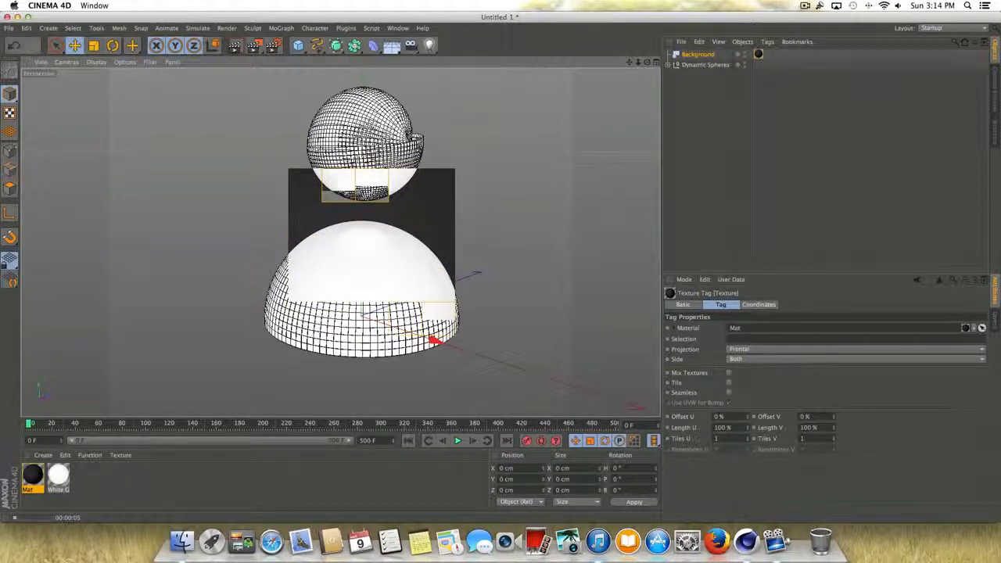
{"action": "left_click", "coordinate": [805, 5]}
{"action": "left_click", "coordinate": [764, 129]}
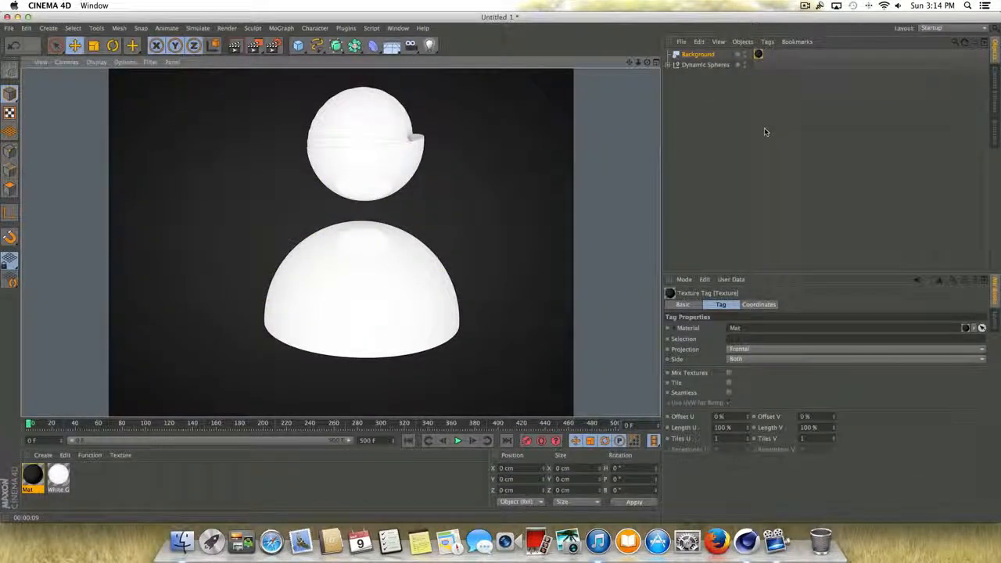
- Play the animation to about frame 61 and preview-render the spheres against the dark background
{"action": "left_click", "coordinate": [457, 441]}
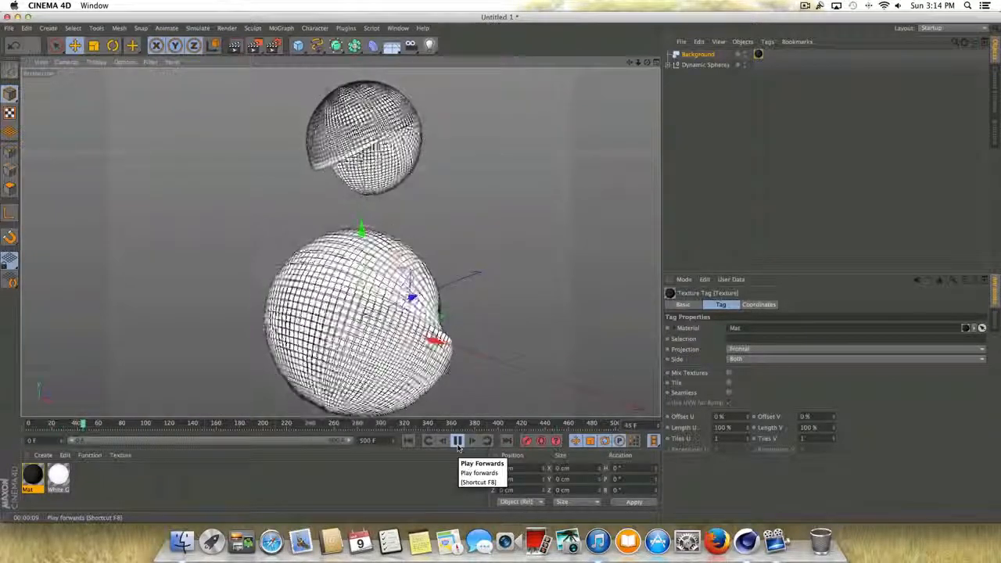
{"action": "left_click", "coordinate": [457, 441]}
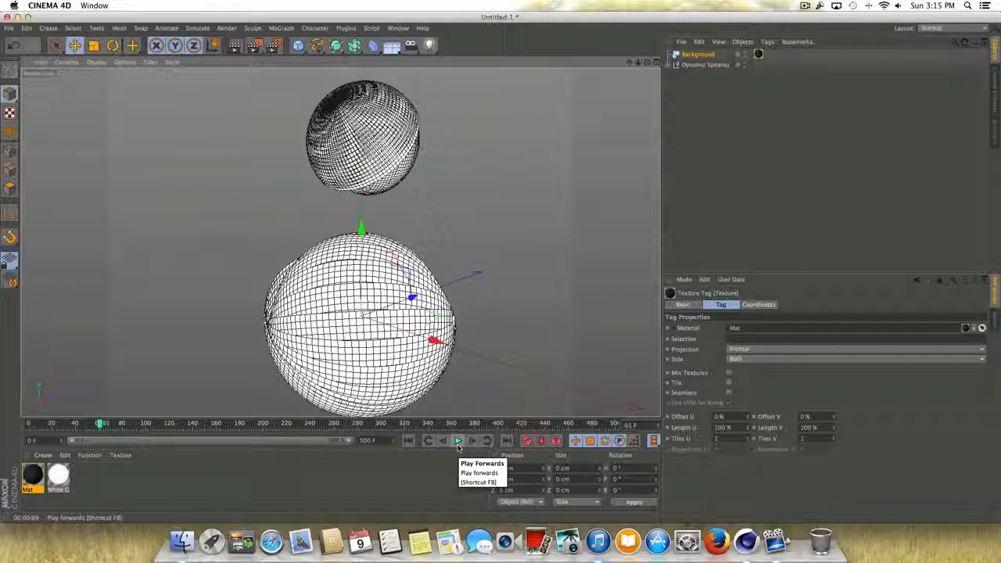
{"action": "key", "text": "ctrl+r"}
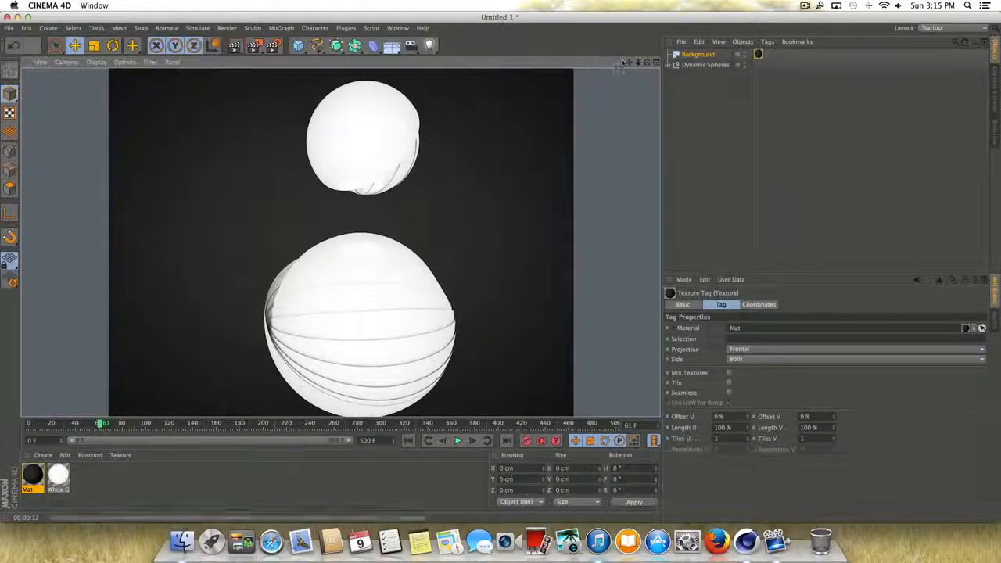
{"action": "left_click_drag", "start_coordinate": [629, 62], "coordinate": [626, 42]}
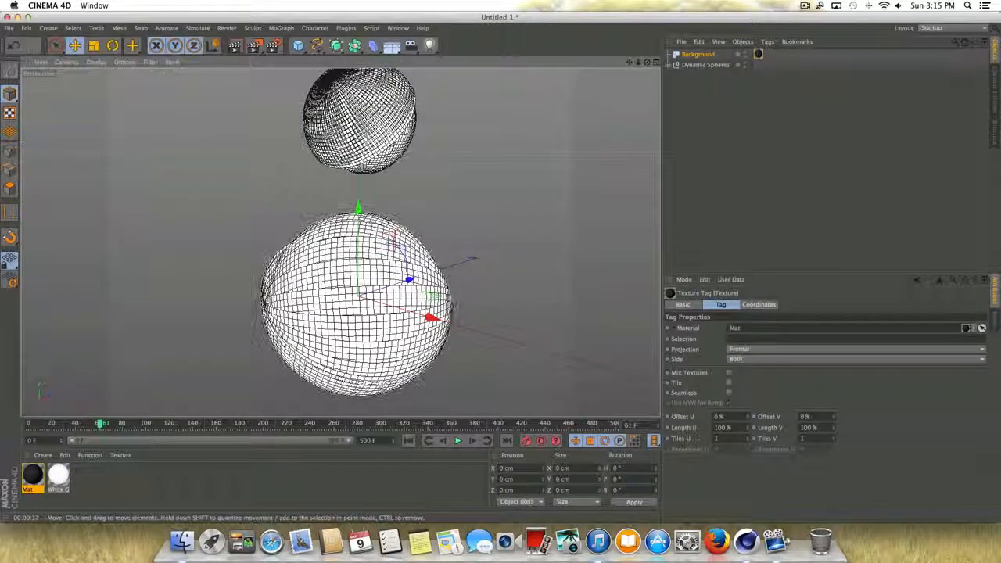
- Set the render output size to 1280 by 720 pixels
{"action": "left_click", "coordinate": [273, 45]}
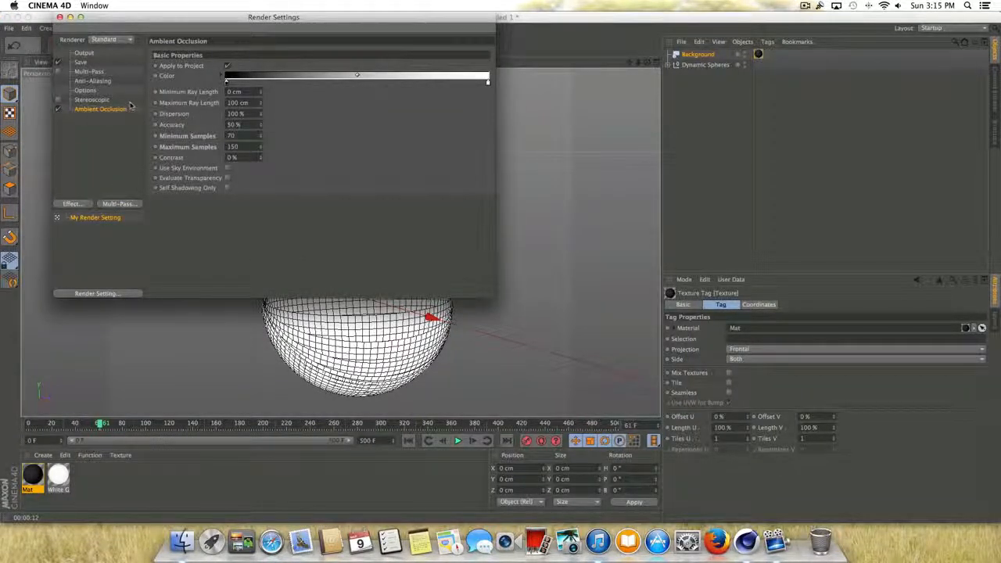
{"action": "left_click", "coordinate": [83, 53]}
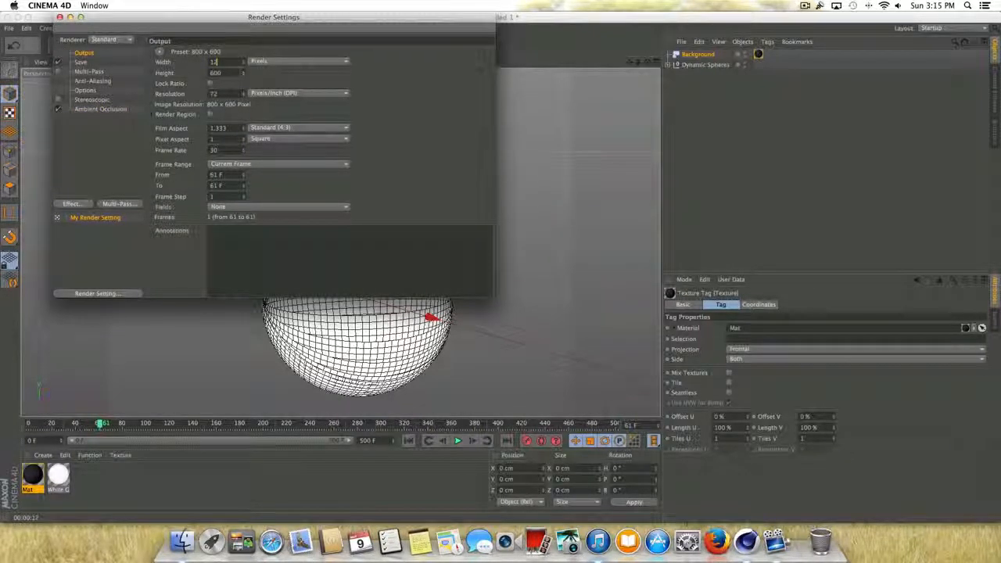
{"action": "type", "text": "1280"}
{"action": "key", "text": "Return"}
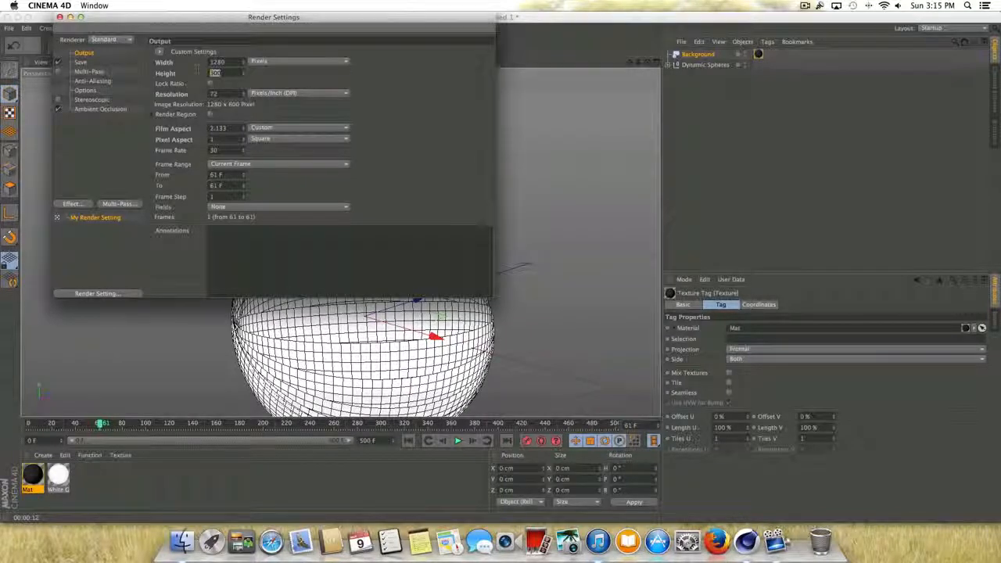
{"action": "type", "text": "720"}
{"action": "key", "text": "Return"}
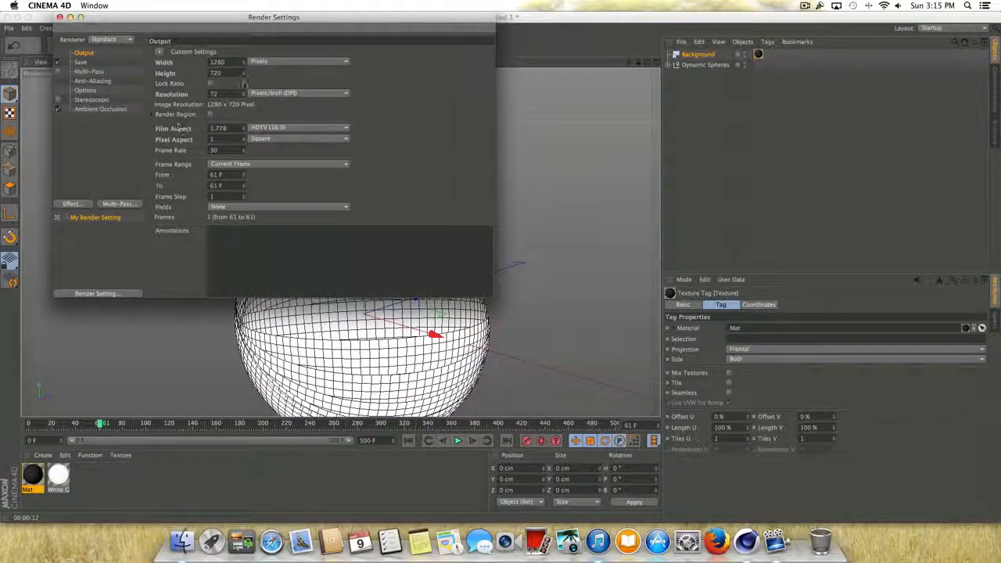
- Set the render frame range to run manually from frame 0 to 220 and close the render settings
{"action": "left_click", "coordinate": [243, 165]}
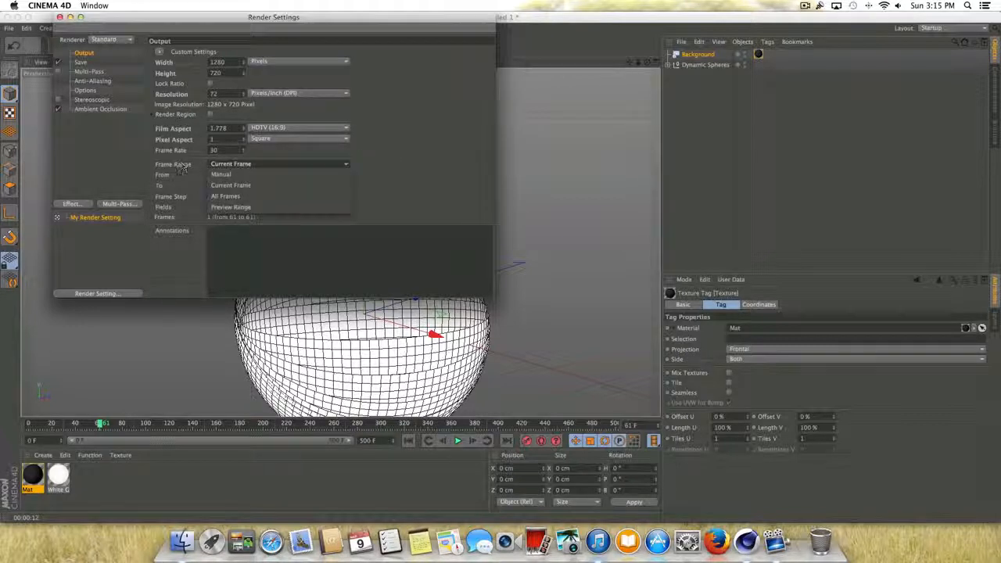
{"action": "left_click", "coordinate": [247, 196]}
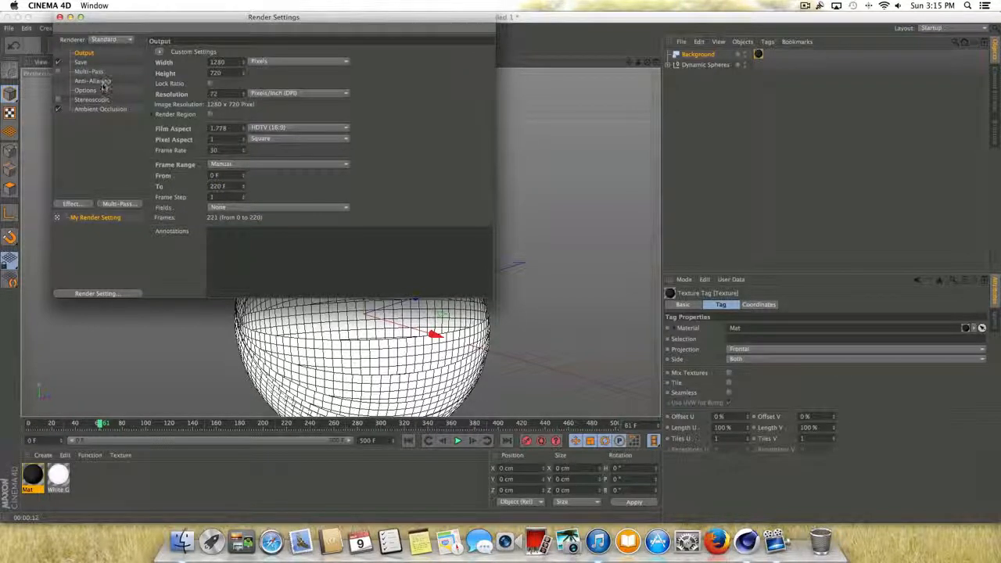
{"action": "left_click", "coordinate": [59, 16]}
- Add an Area light to the scene and set its shadow type to Area
{"action": "left_click_drag", "start_coordinate": [638, 62], "coordinate": [571, 62]}
{"action": "left_click", "coordinate": [429, 44]}
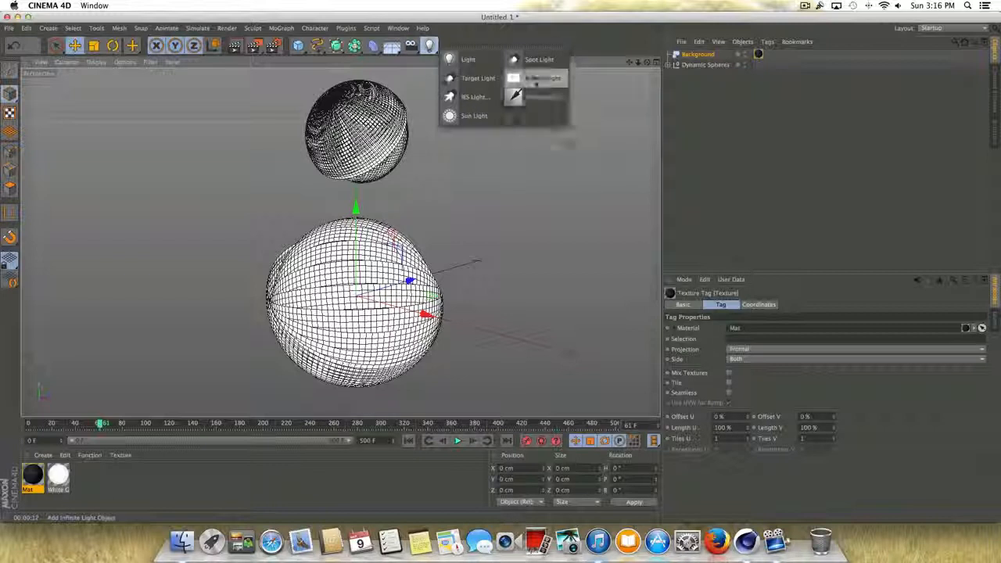
{"action": "left_click", "coordinate": [536, 78]}
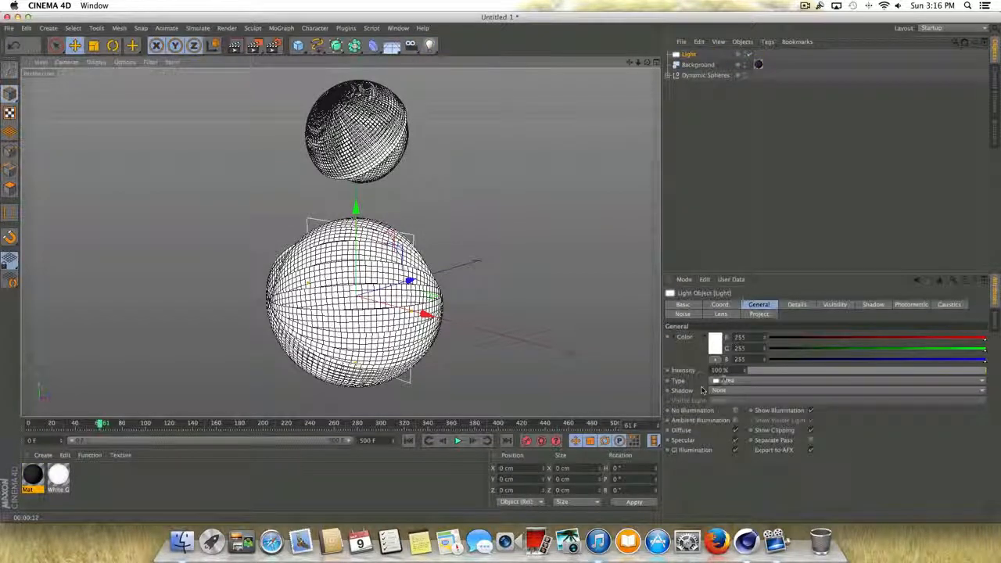
{"action": "left_click", "coordinate": [727, 390]}
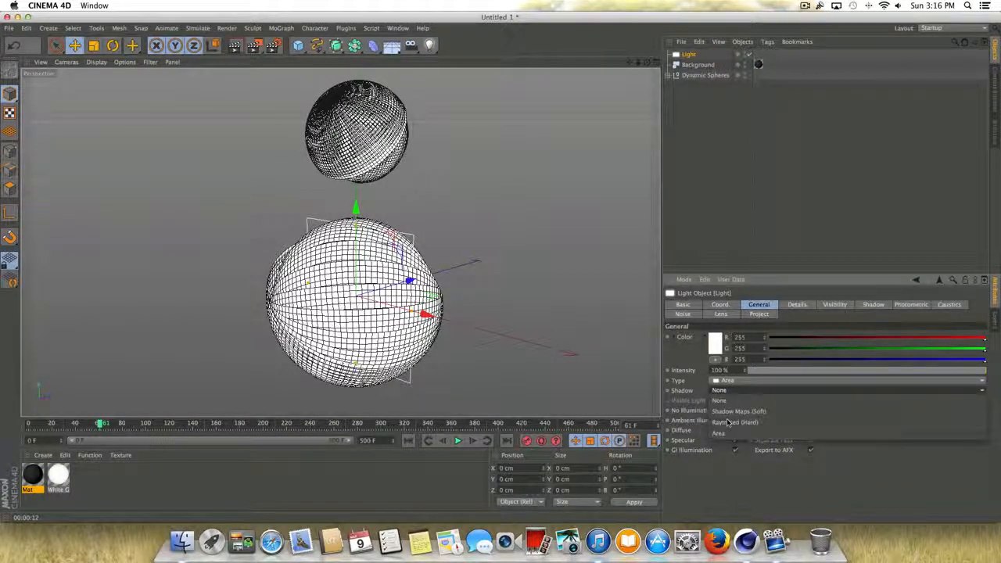
{"action": "left_click", "coordinate": [727, 433]}
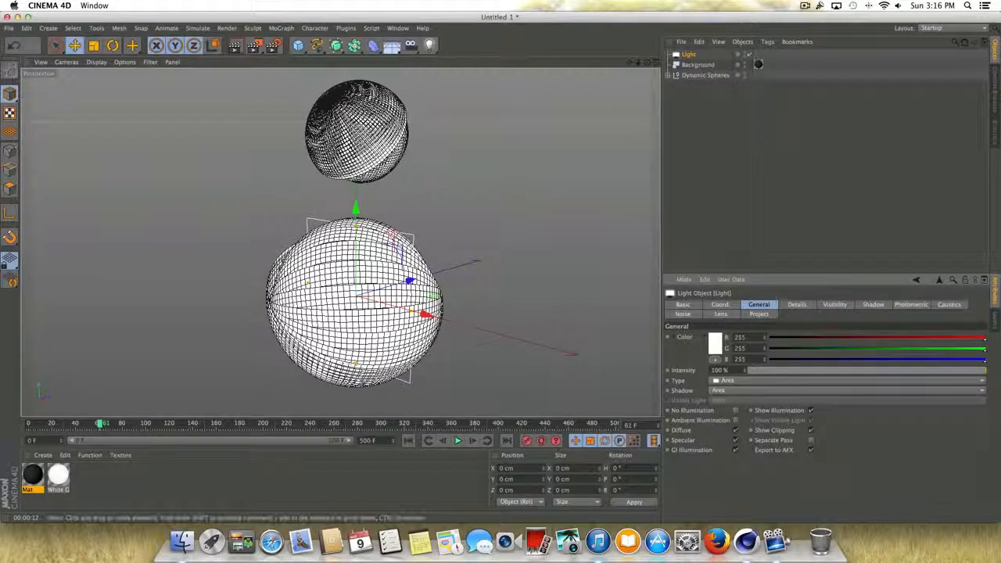
- Rotate the light's heading to about 58° and move it to about X 588, Y 148, Z -365 cm
{"action": "left_click", "coordinate": [113, 45]}
{"action": "left_click_drag", "start_coordinate": [371, 310], "coordinate": [454, 303]}
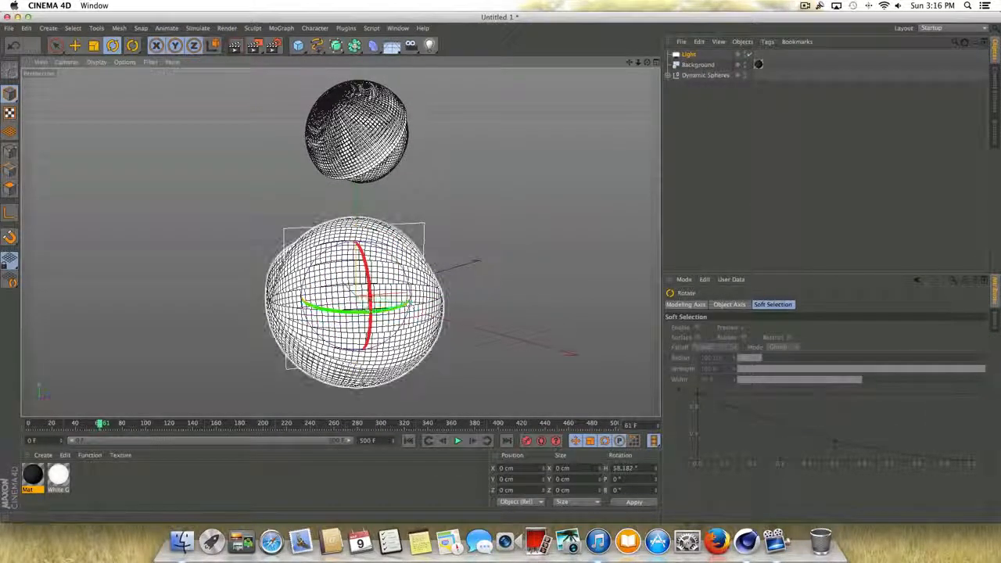
{"action": "key", "text": "e"}
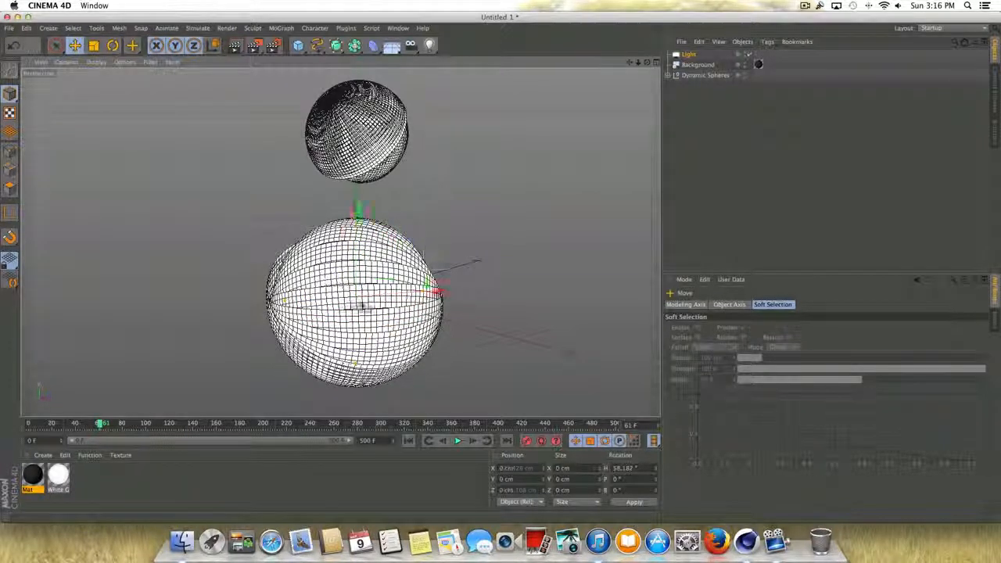
{"action": "left_click_drag", "start_coordinate": [357, 301], "coordinate": [650, 342]}
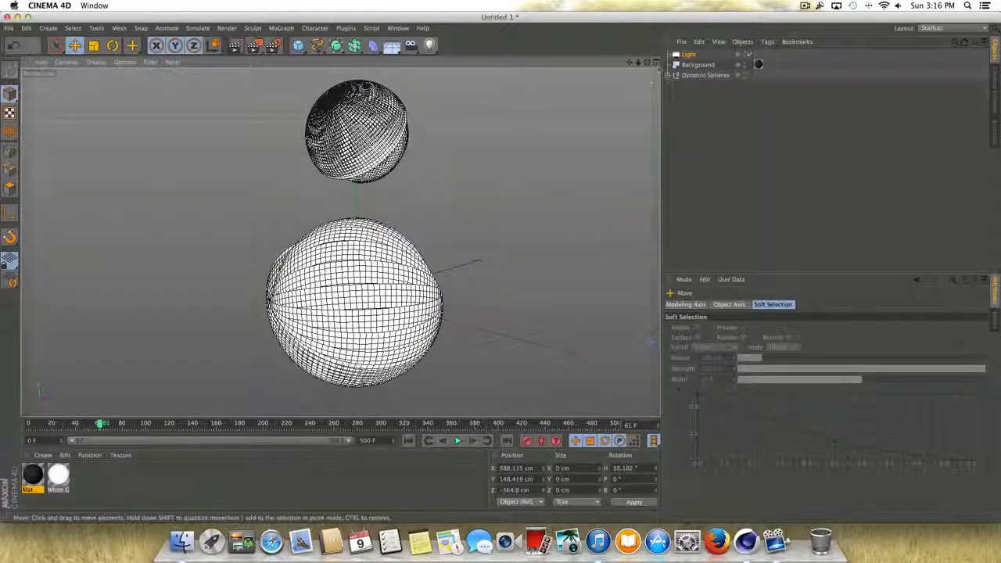
- Move the area light farther from the spheres to about X 737, Z -649 cm in the Top view
{"action": "left_click", "coordinate": [656, 63]}
{"action": "scroll", "coordinate": [576, 156], "scroll_direction": "down", "scroll_amount": 2}
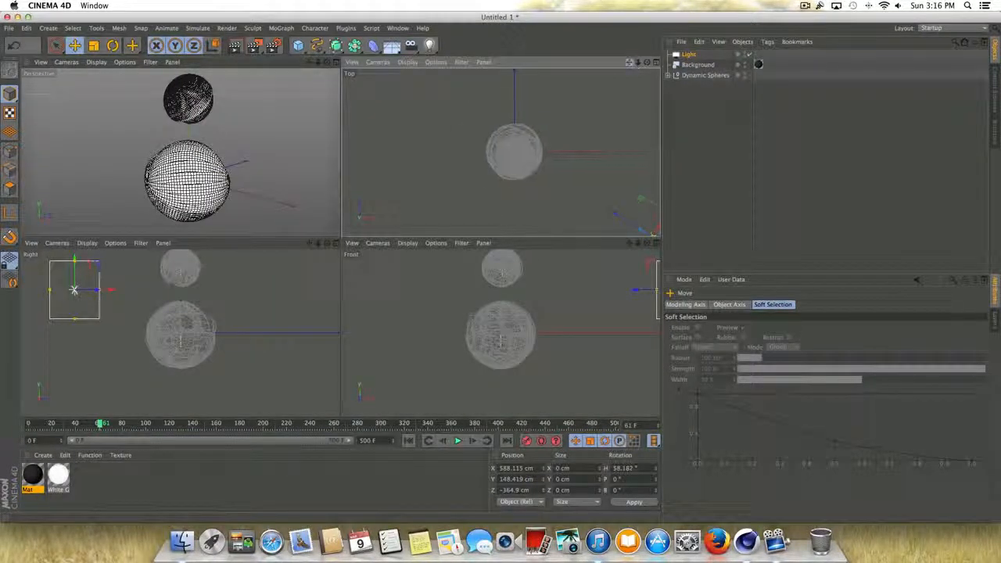
{"action": "left_click_drag", "start_coordinate": [630, 62], "coordinate": [499, 4]}
{"action": "scroll", "coordinate": [525, 188], "scroll_direction": "down", "scroll_amount": 5}
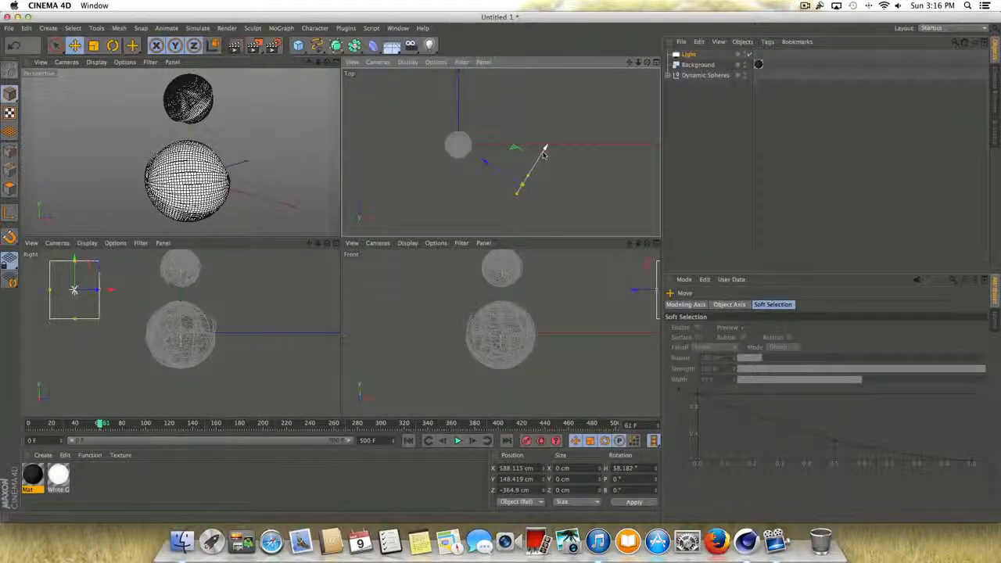
{"action": "left_click_drag", "start_coordinate": [544, 154], "coordinate": [502, 209]}
{"action": "left_click_drag", "start_coordinate": [557, 185], "coordinate": [537, 220]}
- Set the light's falloff to Inverse Square Clamped, extend its radius to reach the spheres, and reposition it at about X 821, Z -514 cm
{"action": "left_click", "coordinate": [797, 304]}
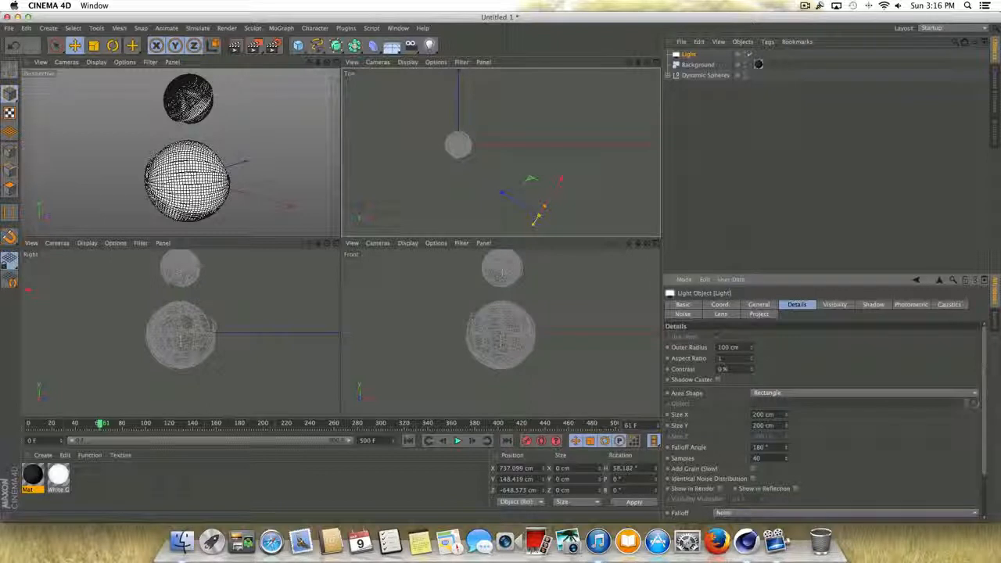
{"action": "scroll", "coordinate": [985, 397], "scroll_direction": "down", "scroll_amount": 3}
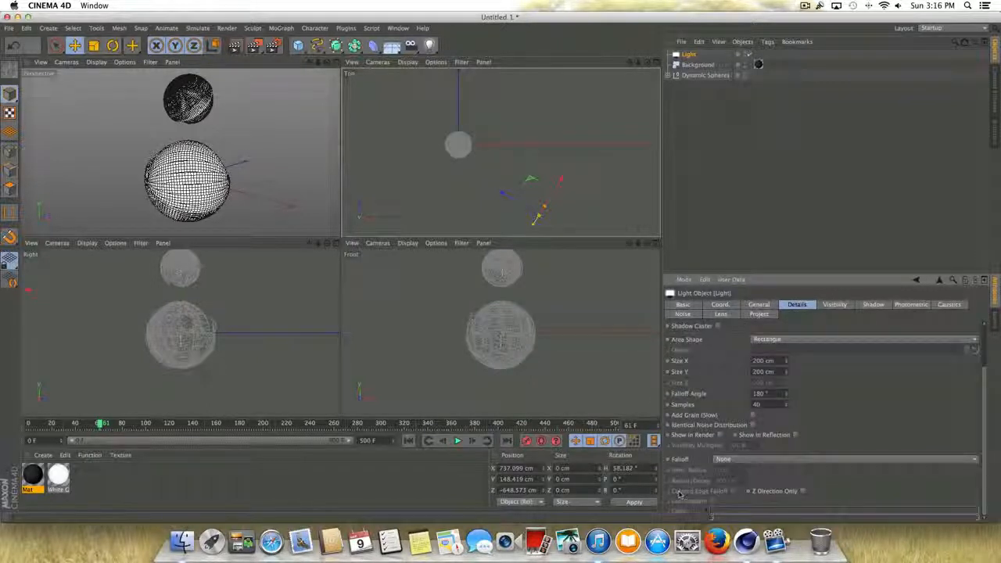
{"action": "left_click", "coordinate": [727, 459]}
{"action": "left_click", "coordinate": [732, 453]}
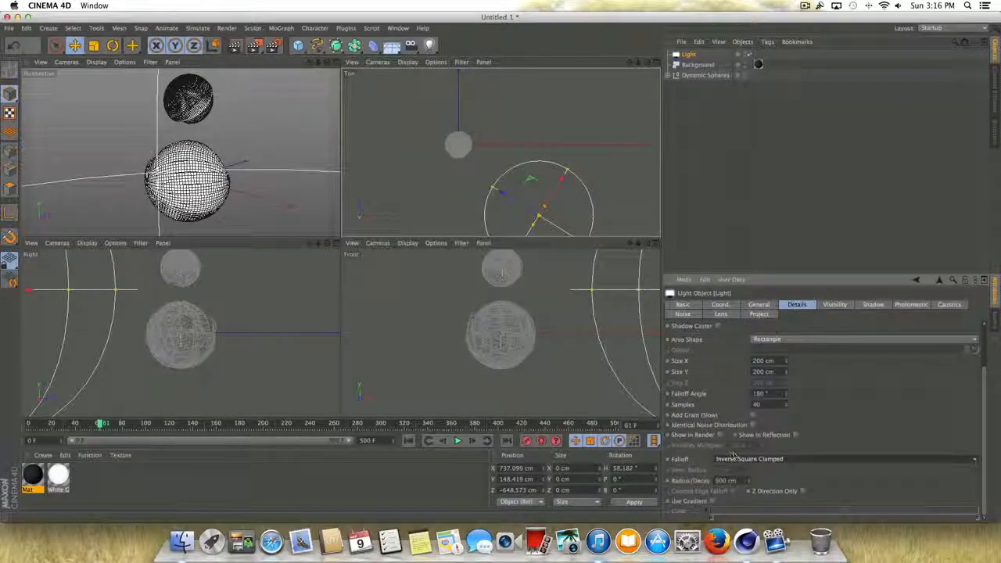
{"action": "left_click_drag", "start_coordinate": [493, 187], "coordinate": [443, 139]}
- Review the light's shadow, photometric, lens, noise, coordinate and general settings
{"action": "left_click", "coordinate": [874, 304]}
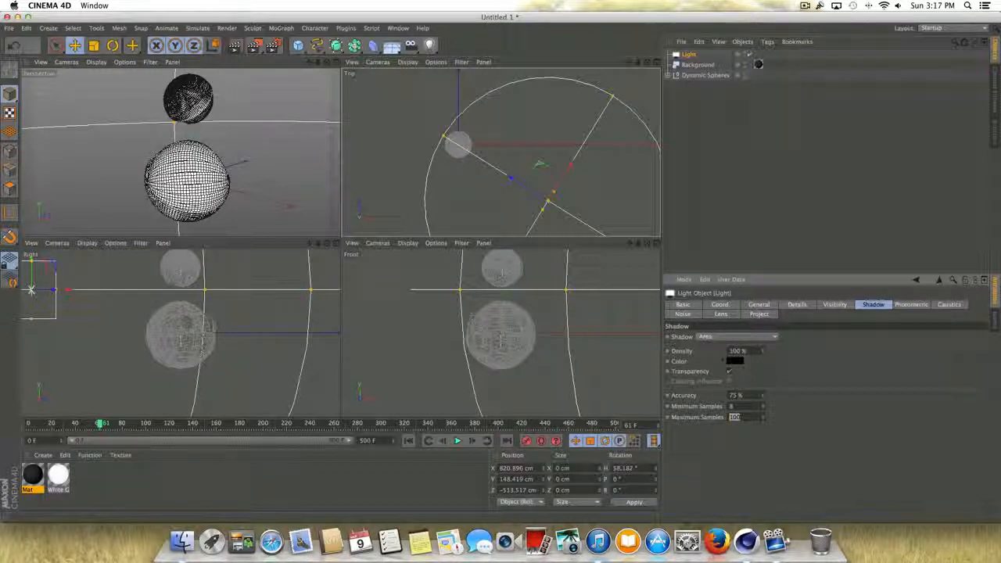
{"action": "left_click", "coordinate": [913, 305]}
{"action": "left_click", "coordinate": [722, 313]}
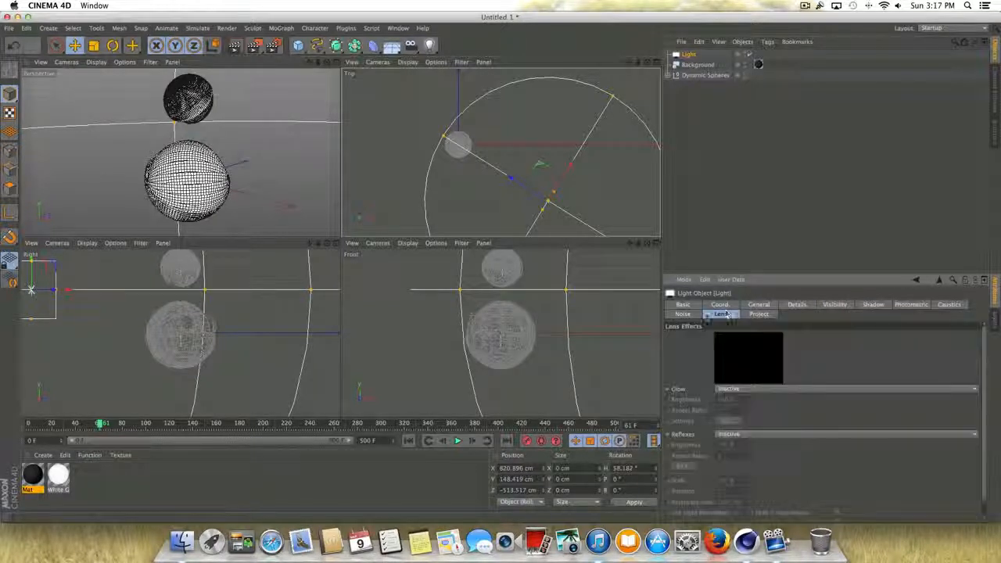
{"action": "left_click", "coordinate": [683, 313]}
{"action": "left_click", "coordinate": [720, 313]}
{"action": "left_click", "coordinate": [720, 304]}
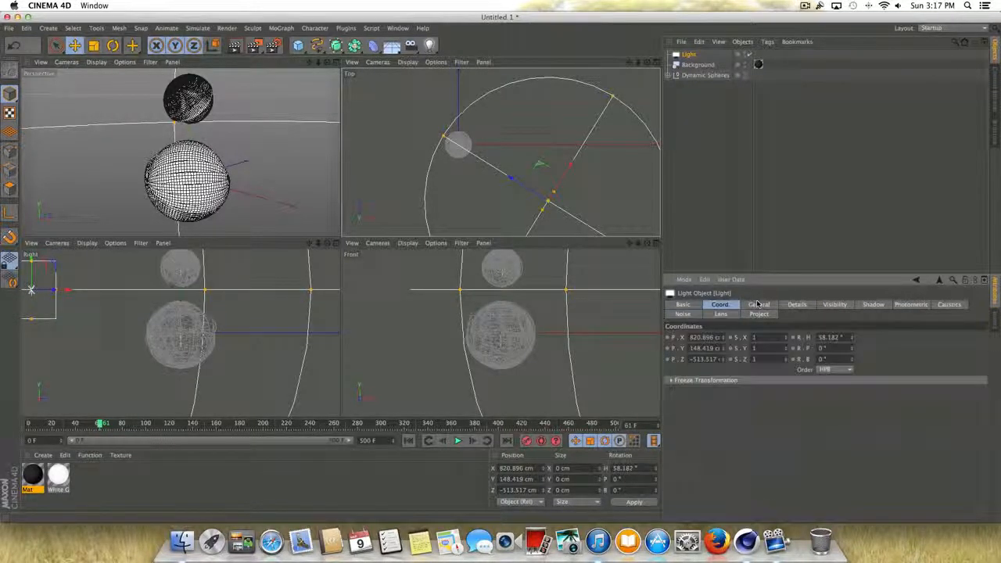
{"action": "left_click", "coordinate": [758, 304]}
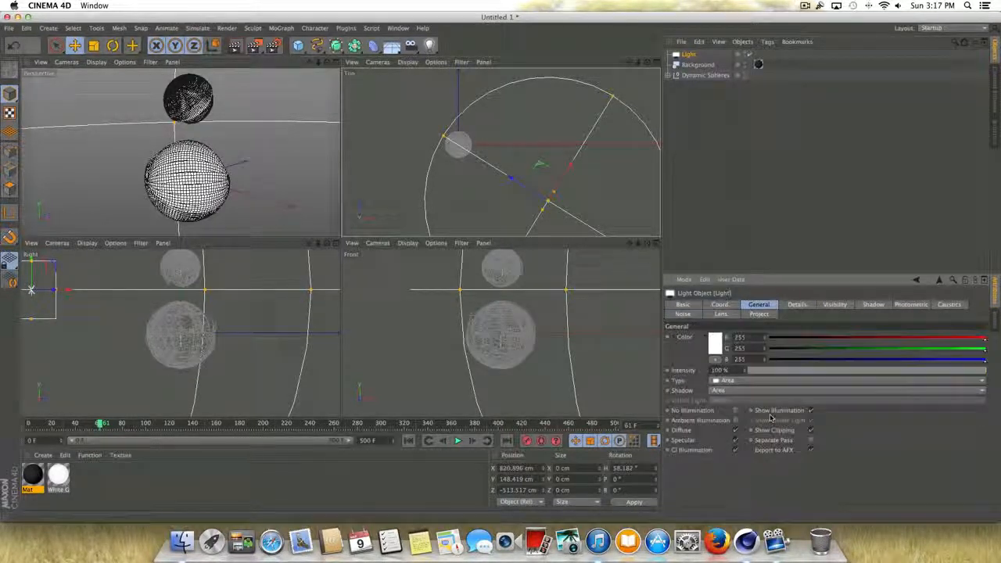
- Render a preview of the maximized perspective view, play the animation, and return to frame 0
{"action": "left_click", "coordinate": [335, 62]}
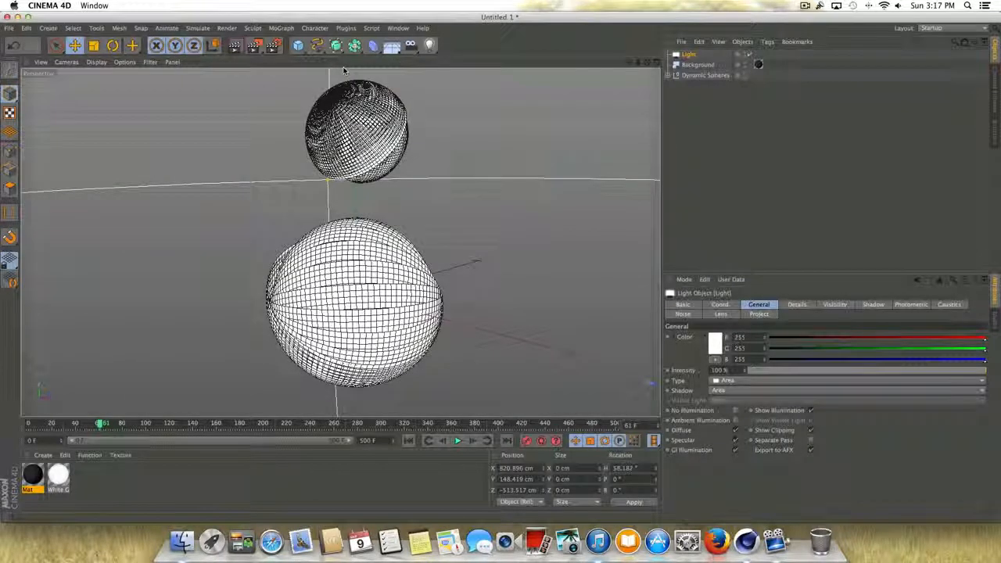
{"action": "key", "text": "super+r"}
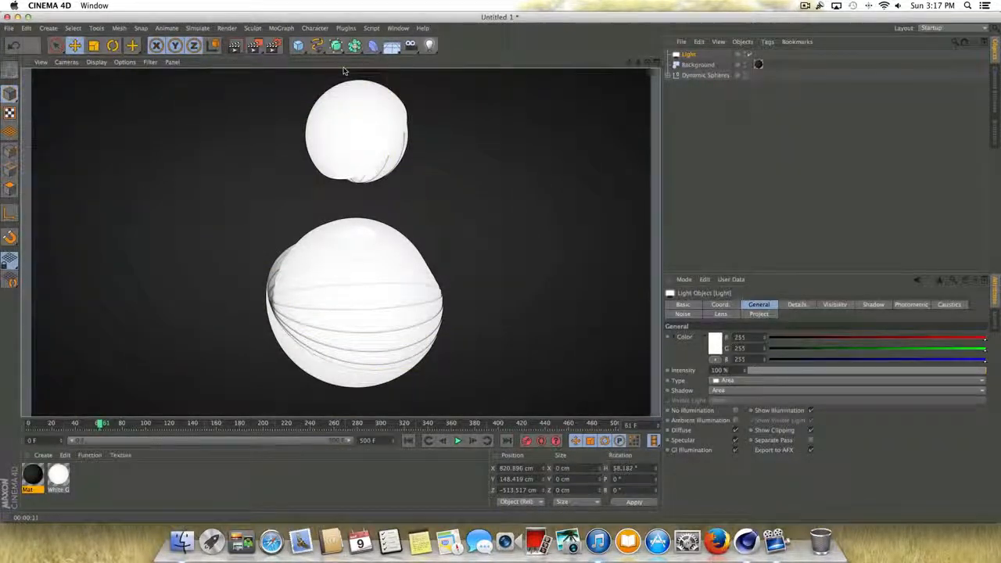
{"action": "left_click", "coordinate": [455, 442]}
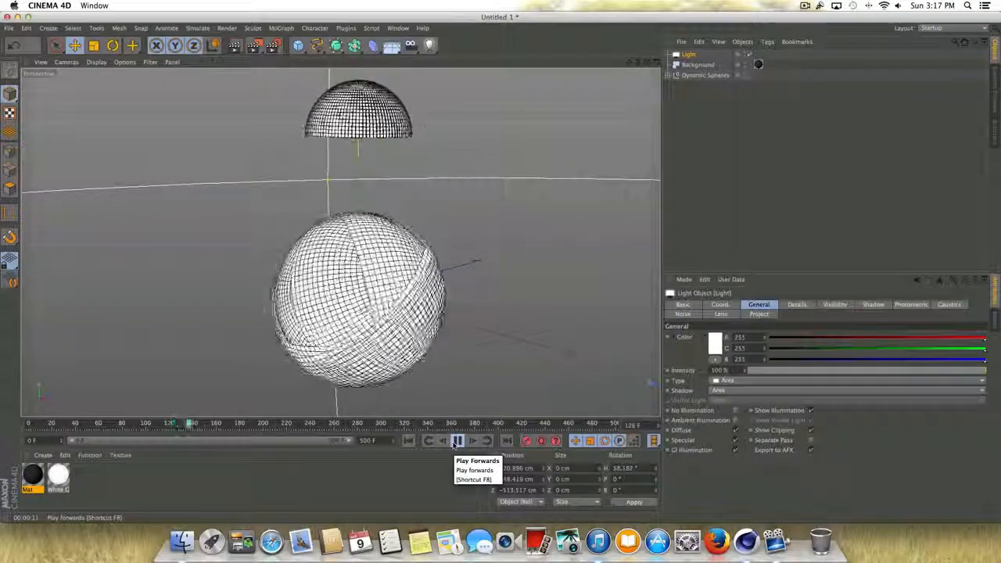
{"action": "left_click", "coordinate": [457, 441]}
{"action": "left_click", "coordinate": [407, 440]}
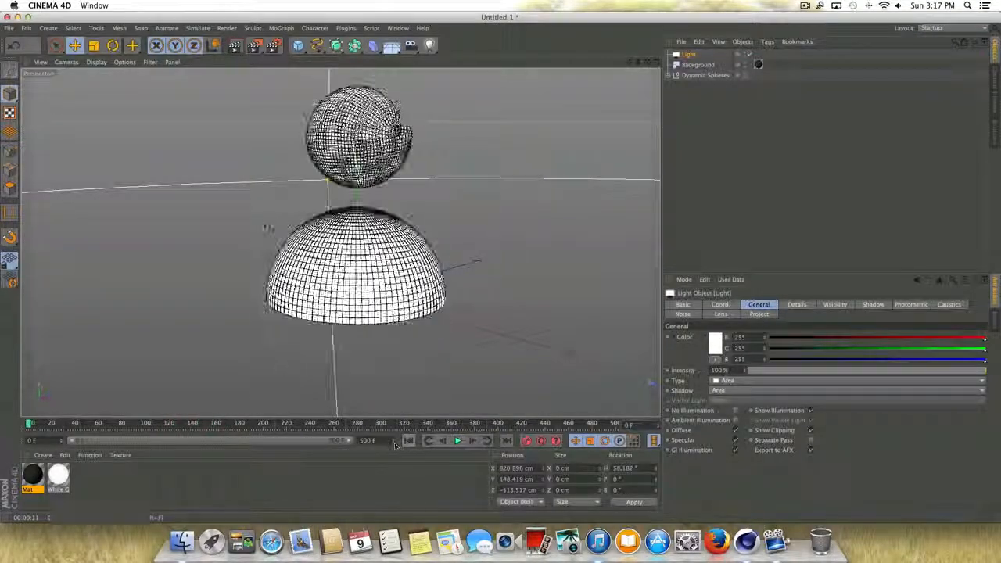
- Set the render to save as a QuickTime Movie with an output file name, check the remaining render settings, and close them
{"action": "left_click", "coordinate": [272, 46]}
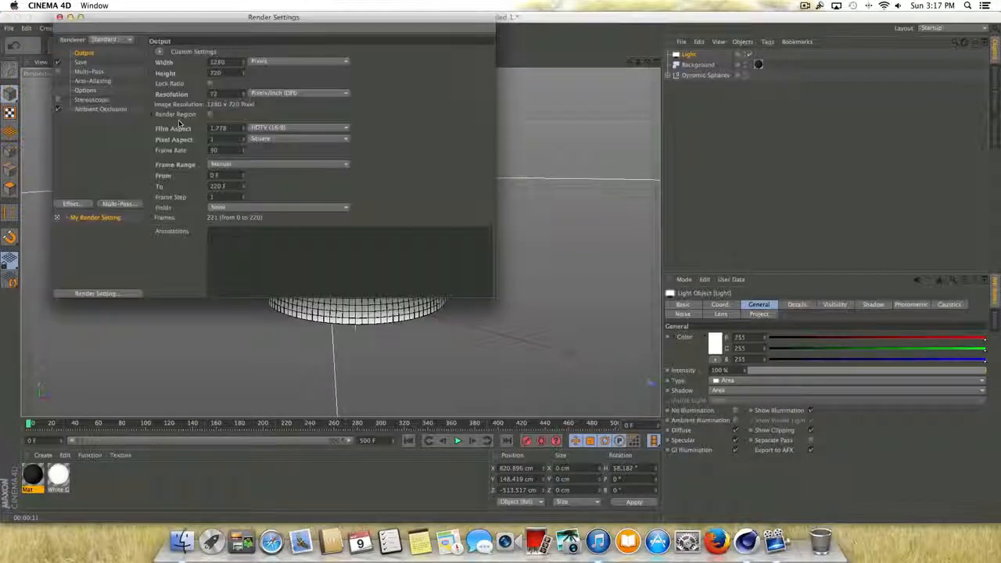
{"action": "left_click", "coordinate": [82, 64]}
{"action": "left_click", "coordinate": [244, 83]}
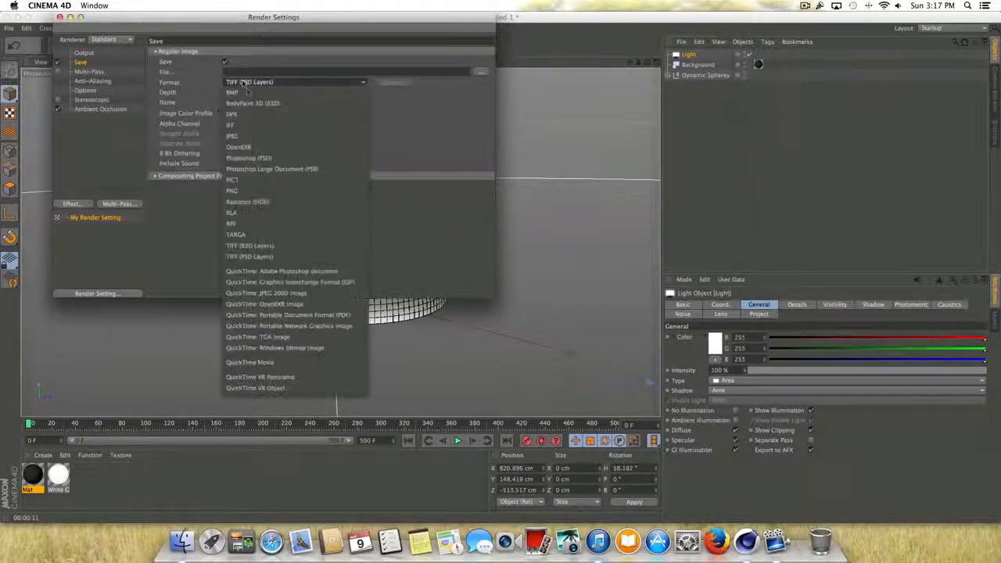
{"action": "left_click", "coordinate": [258, 362]}
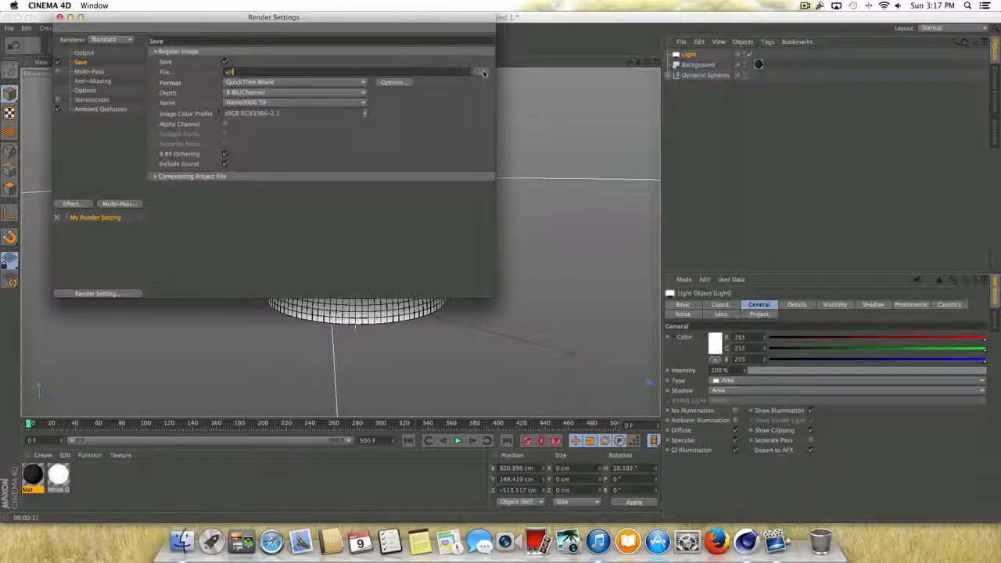
{"action": "left_click", "coordinate": [100, 89]}
{"action": "left_click", "coordinate": [92, 109]}
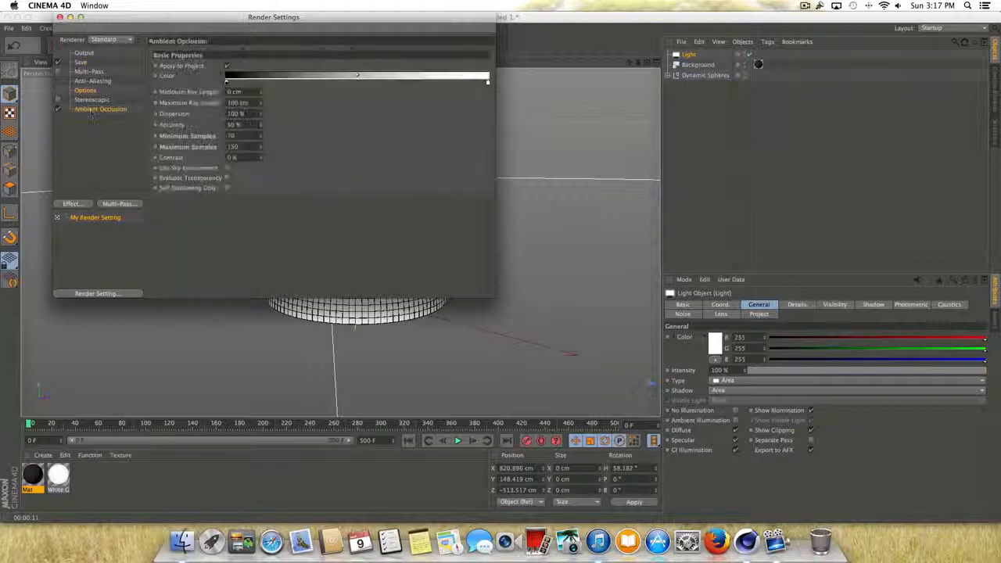
{"action": "left_click", "coordinate": [84, 53]}
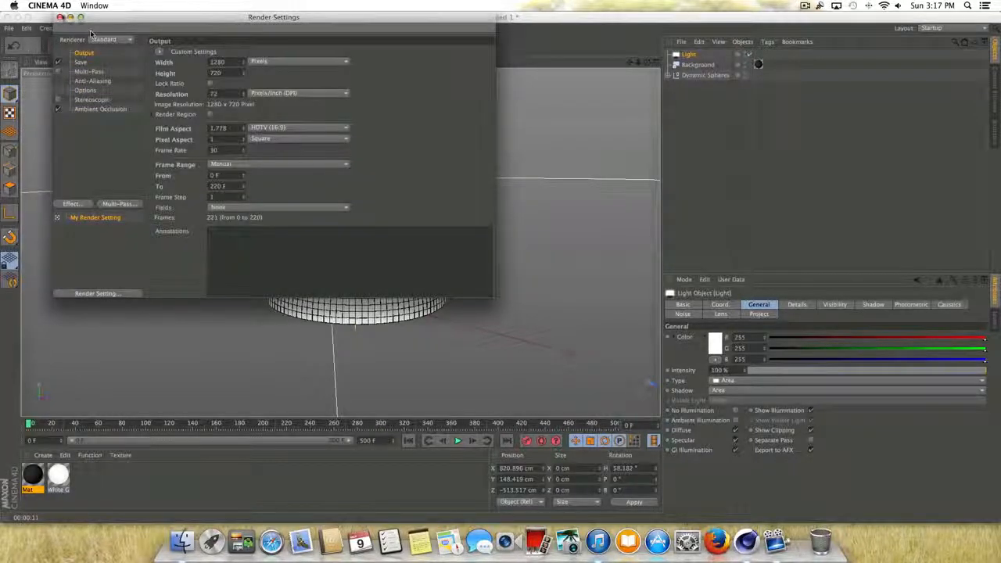
{"action": "left_click", "coordinate": [60, 16]}
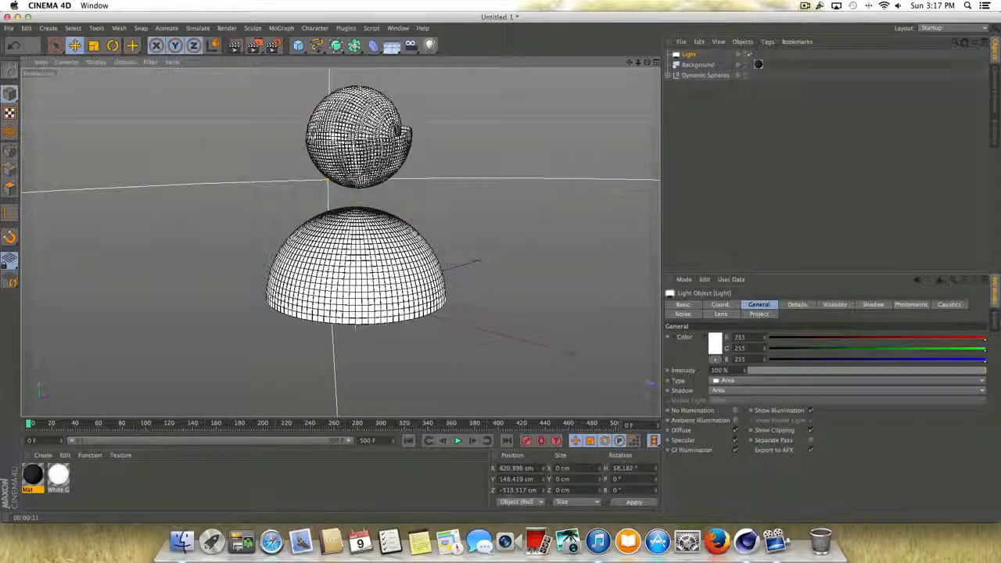
- Play back the sphere animation once more and rewind it to the first frame
{"action": "left_click", "coordinate": [457, 441]}
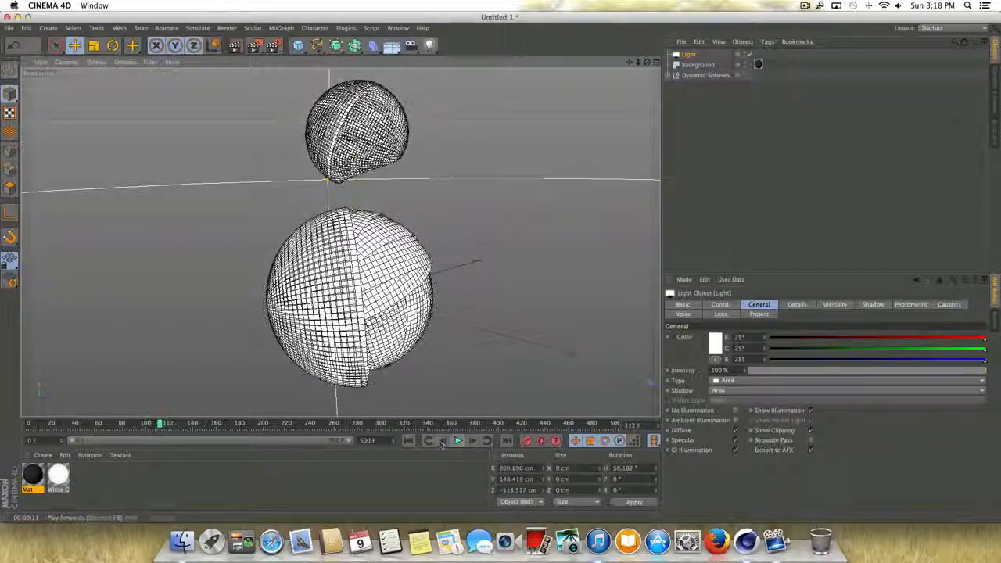
{"action": "left_click", "coordinate": [408, 441]}
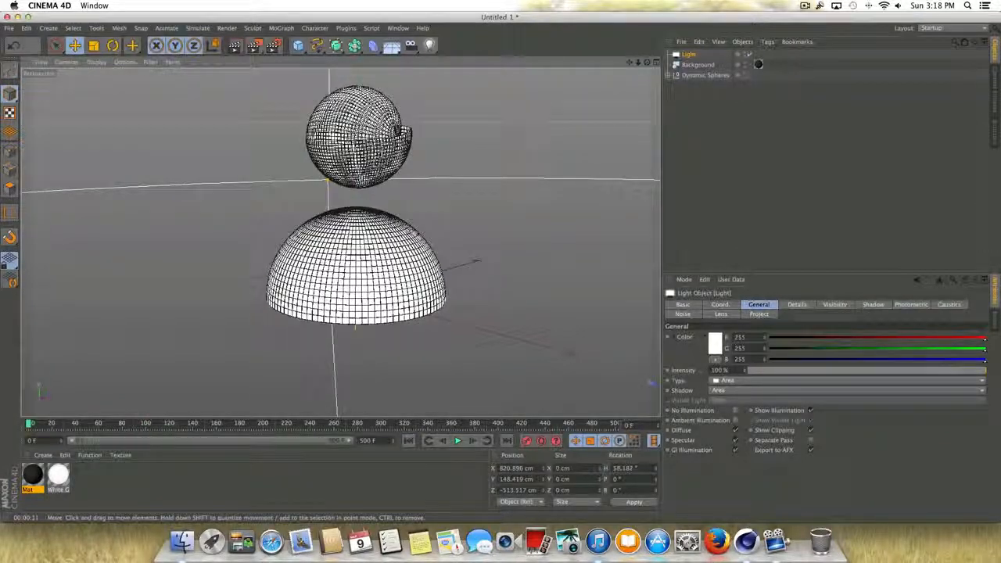